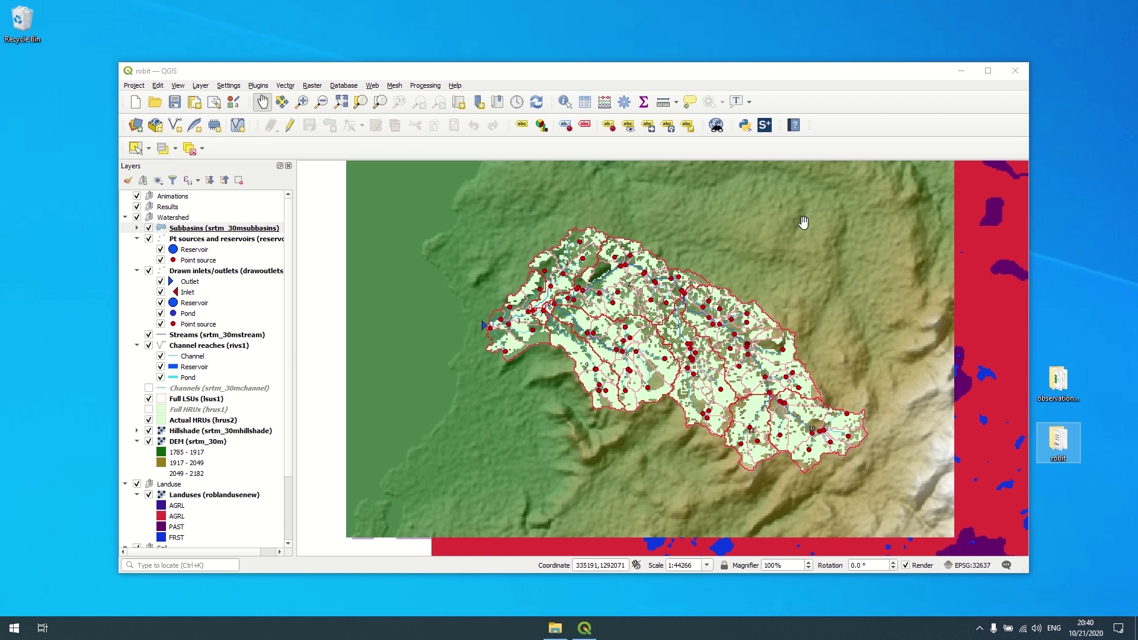
- View the main steps in the QSWAT+ window, then check the SWAT+ Toolbox v0.4.5 installer in the Downloads folder
{"action": "left_click", "coordinate": [764, 127]}
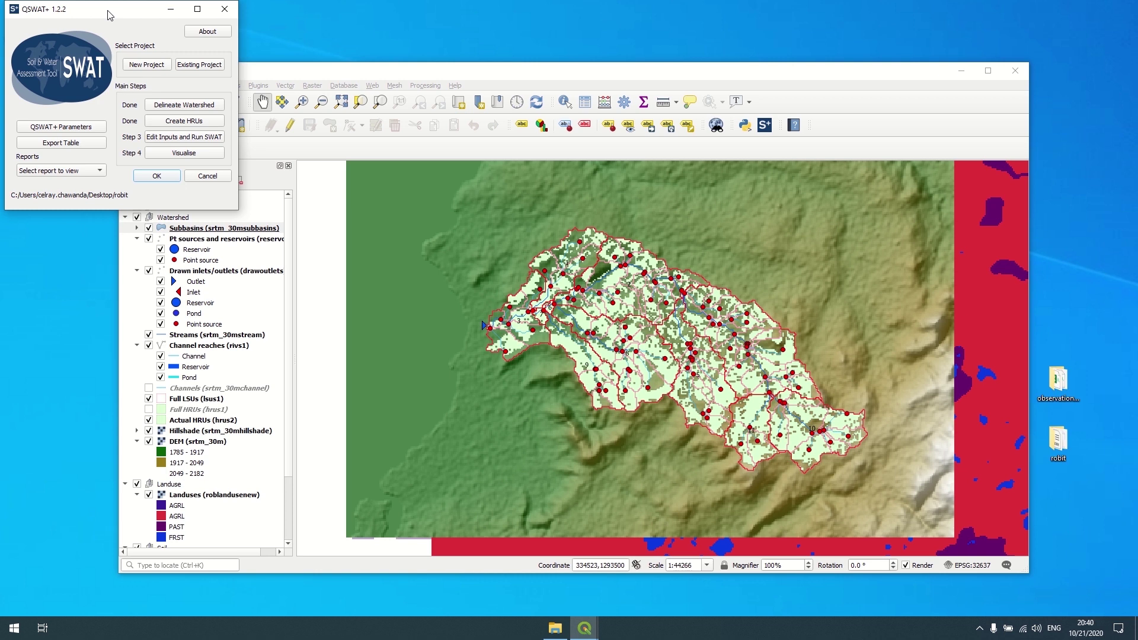
{"action": "left_click_drag", "start_coordinate": [110, 15], "coordinate": [354, 248]}
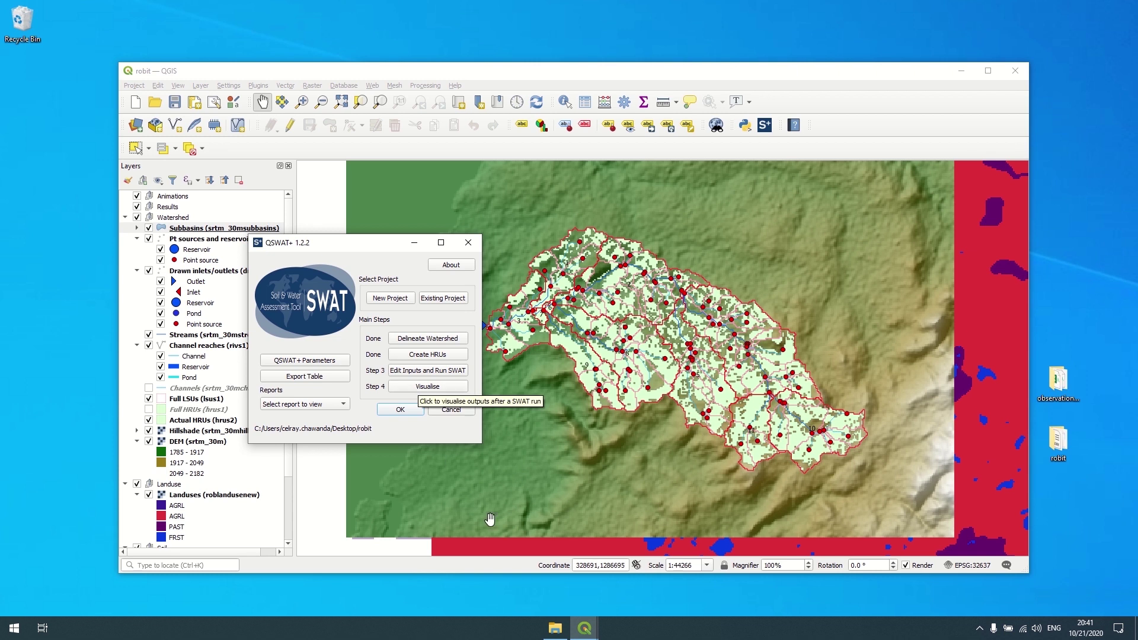
{"action": "mouse_move", "coordinate": [566, 634]}
{"action": "left_click", "coordinate": [570, 568]}
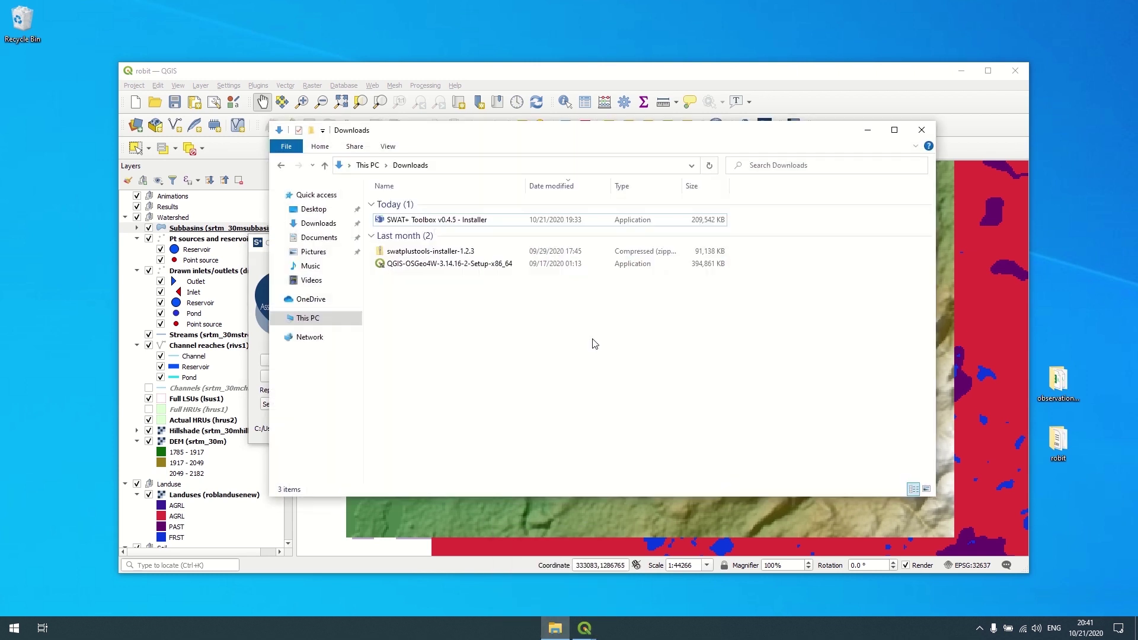
{"action": "left_click", "coordinate": [459, 223]}
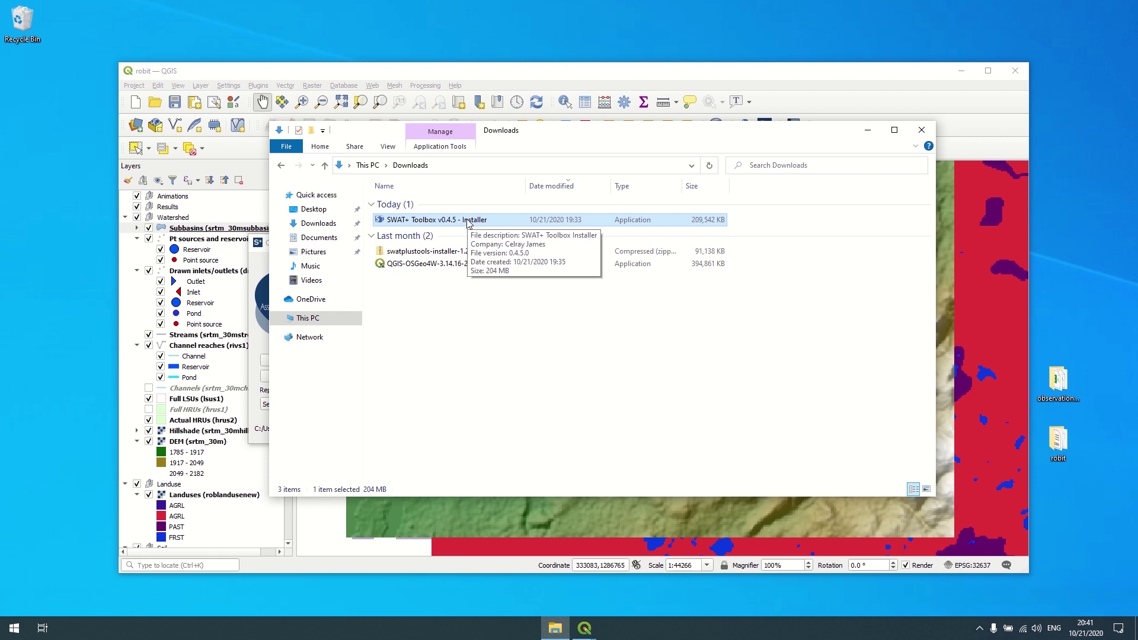
{"action": "left_click", "coordinate": [867, 129]}
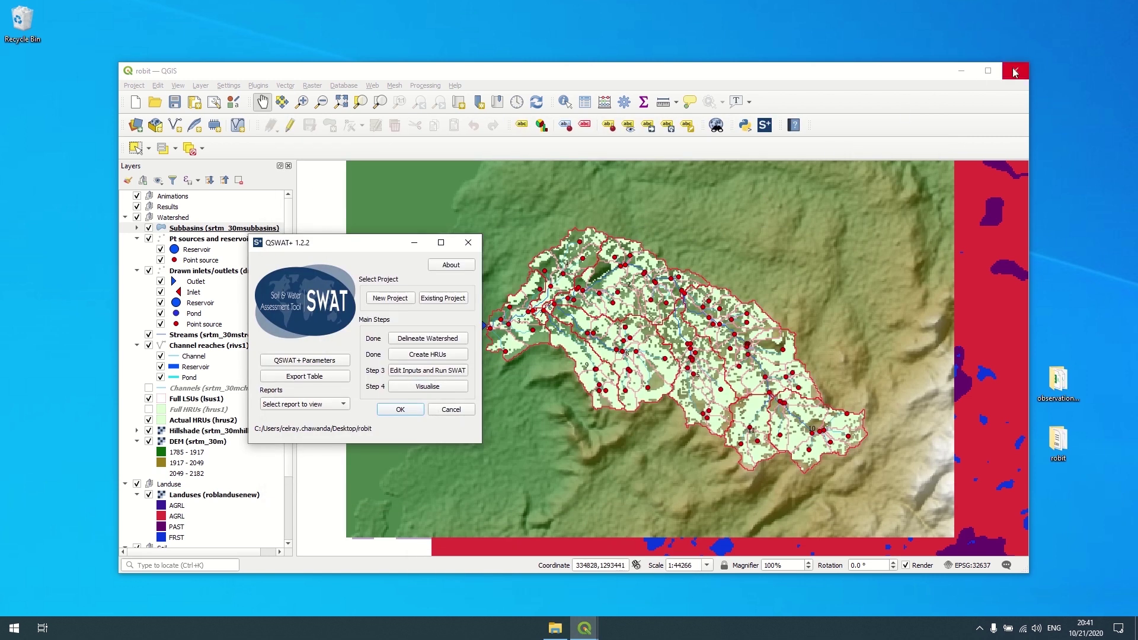
- Close QSWAT+ and QGIS, and bring up the Downloads folder
{"action": "left_click", "coordinate": [469, 244]}
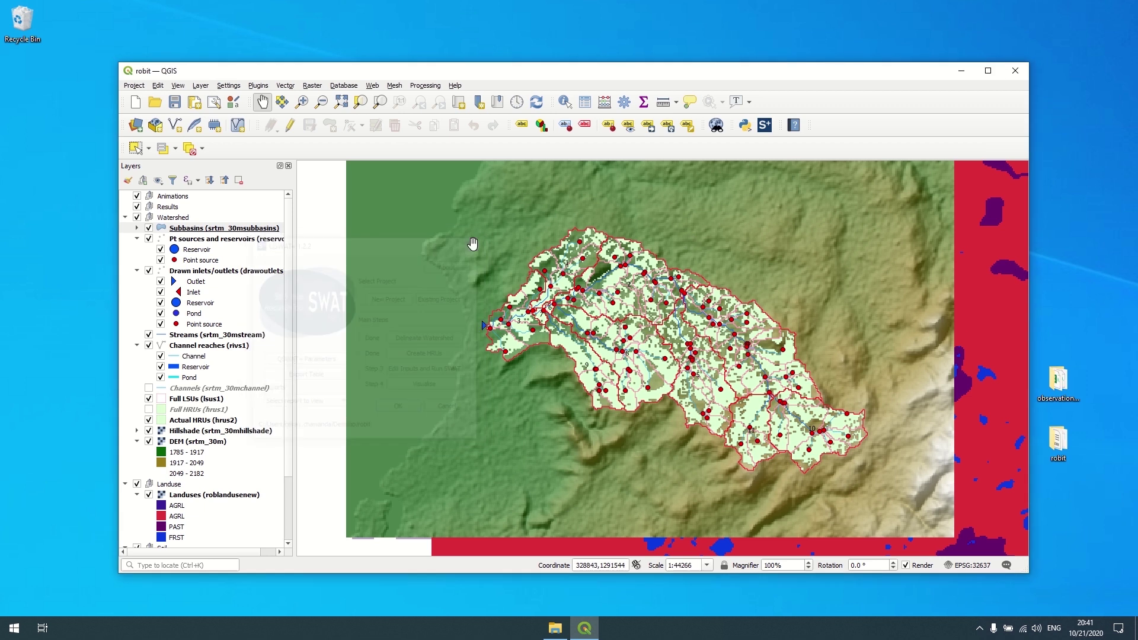
{"action": "left_click", "coordinate": [1016, 70]}
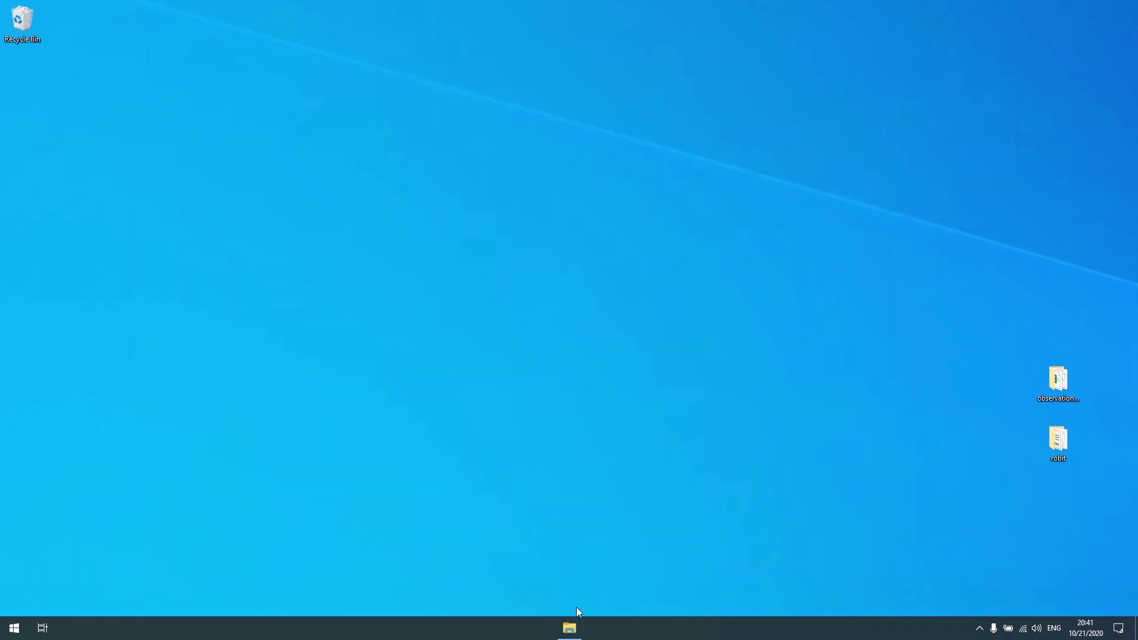
{"action": "left_click", "coordinate": [571, 627]}
{"action": "left_click", "coordinate": [602, 346]}
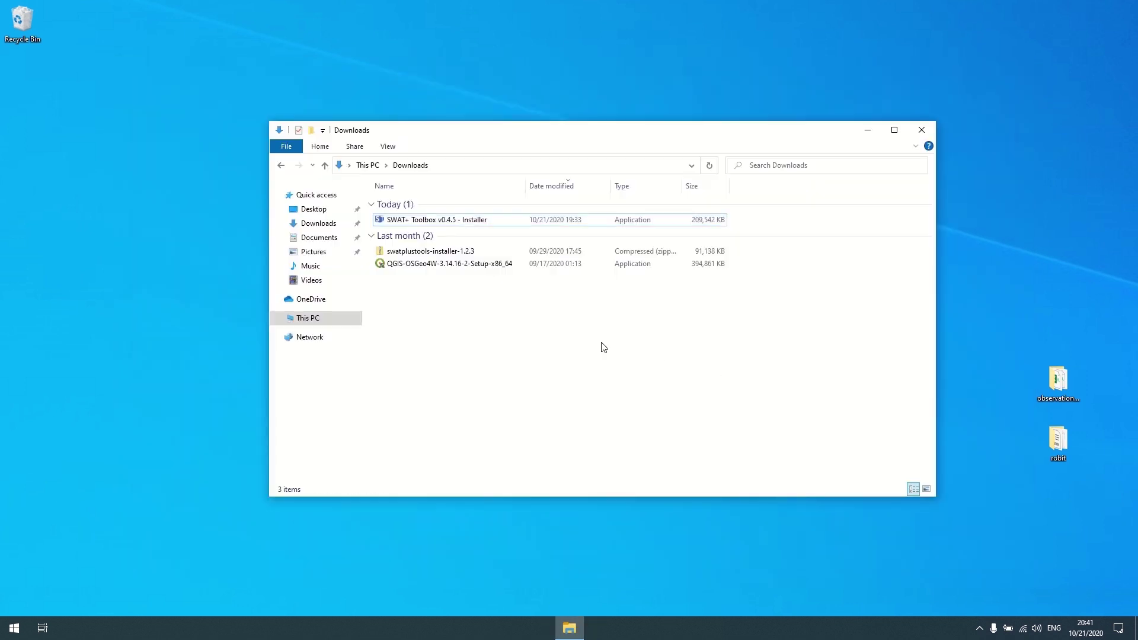
- Run the SWAT+ Toolbox v0.4.5 installer and complete its setup wizard
{"action": "double_click", "coordinate": [476, 221]}
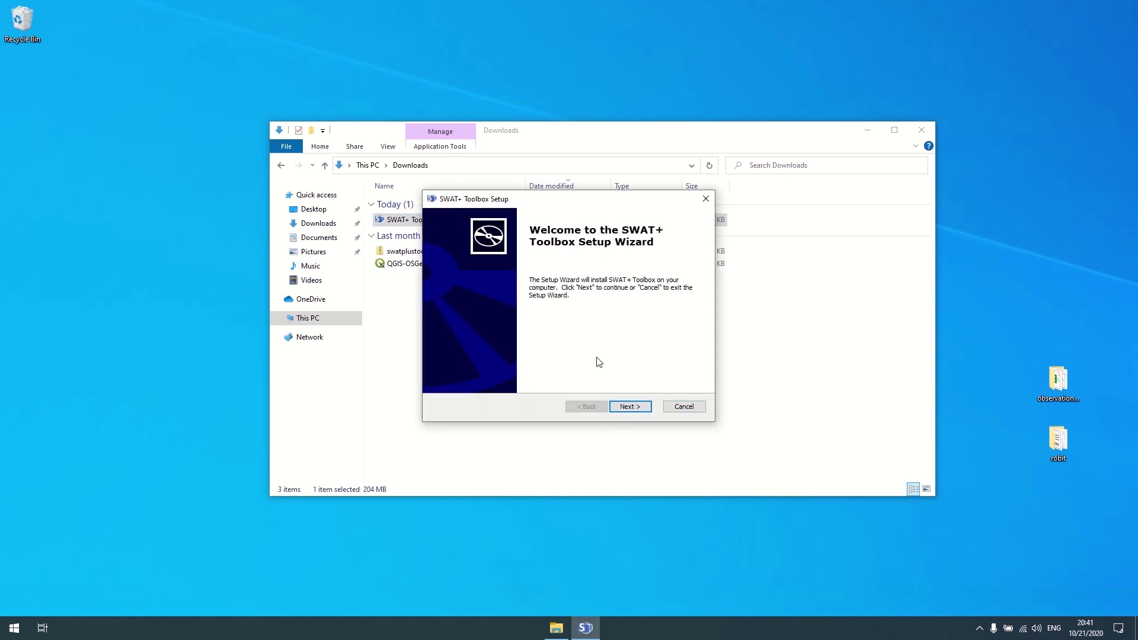
{"action": "left_click", "coordinate": [639, 408]}
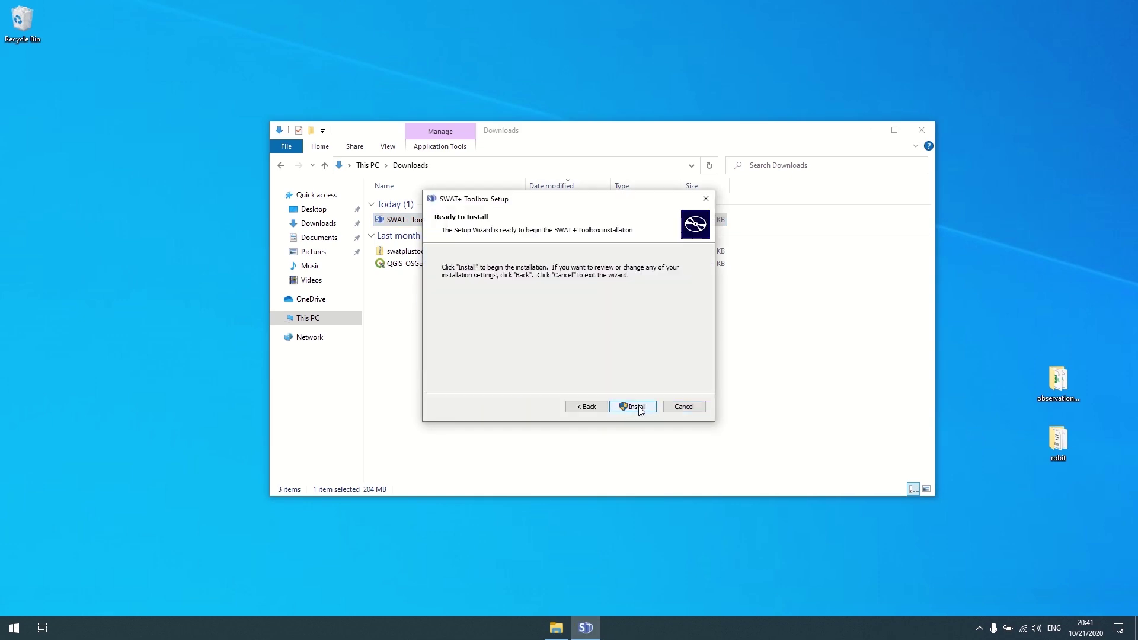
{"action": "left_click", "coordinate": [639, 407]}
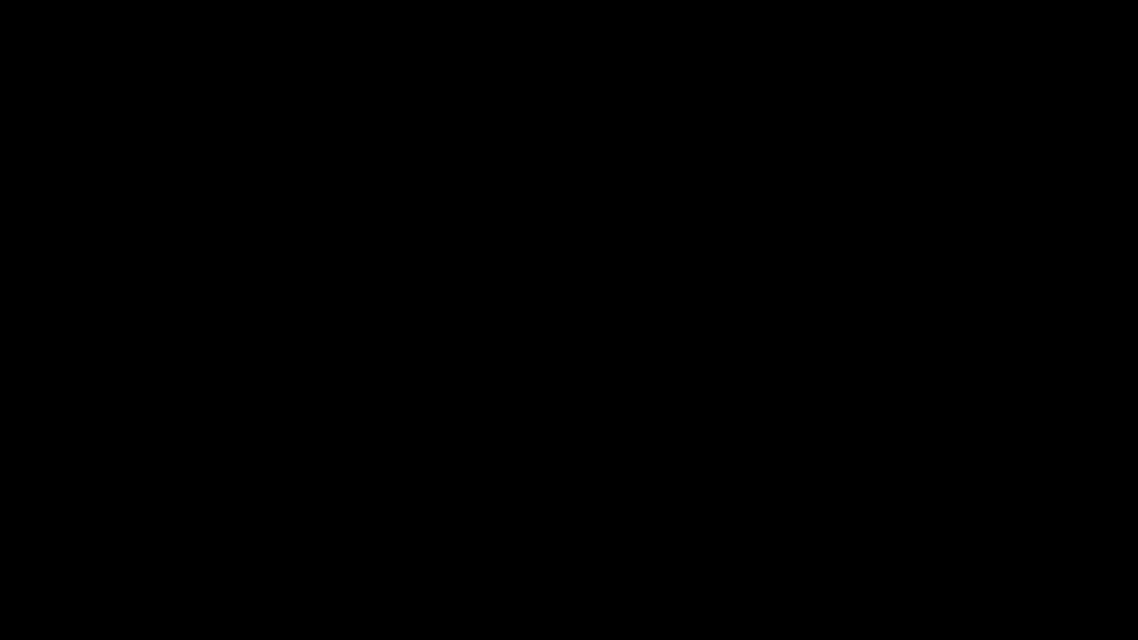
{"action": "left_click", "coordinate": [503, 398]}
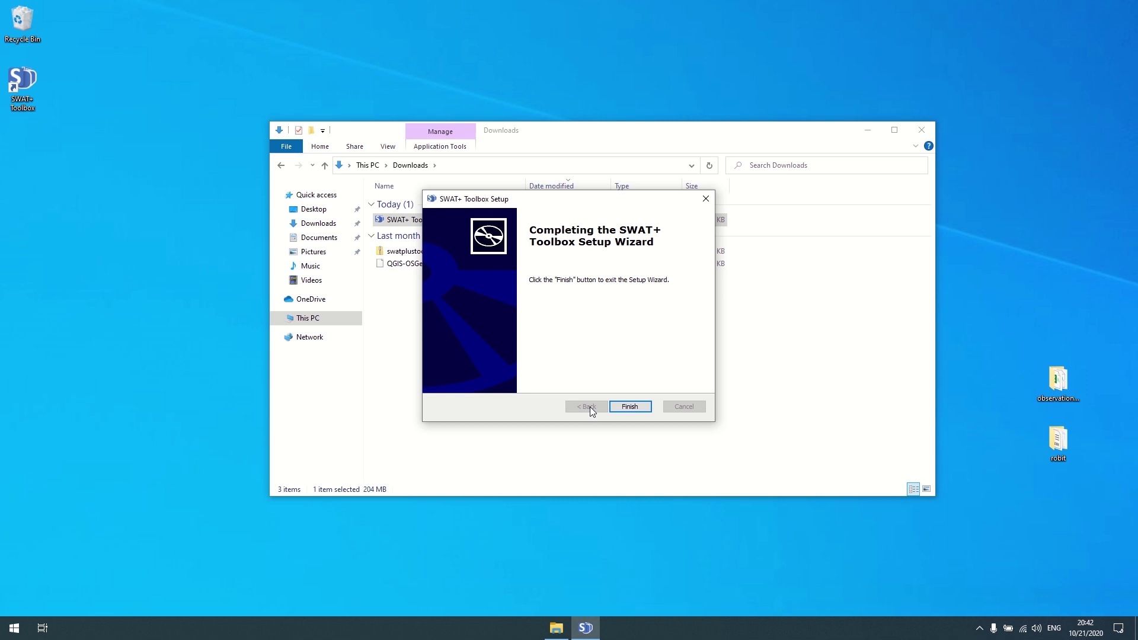
{"action": "left_click", "coordinate": [626, 407]}
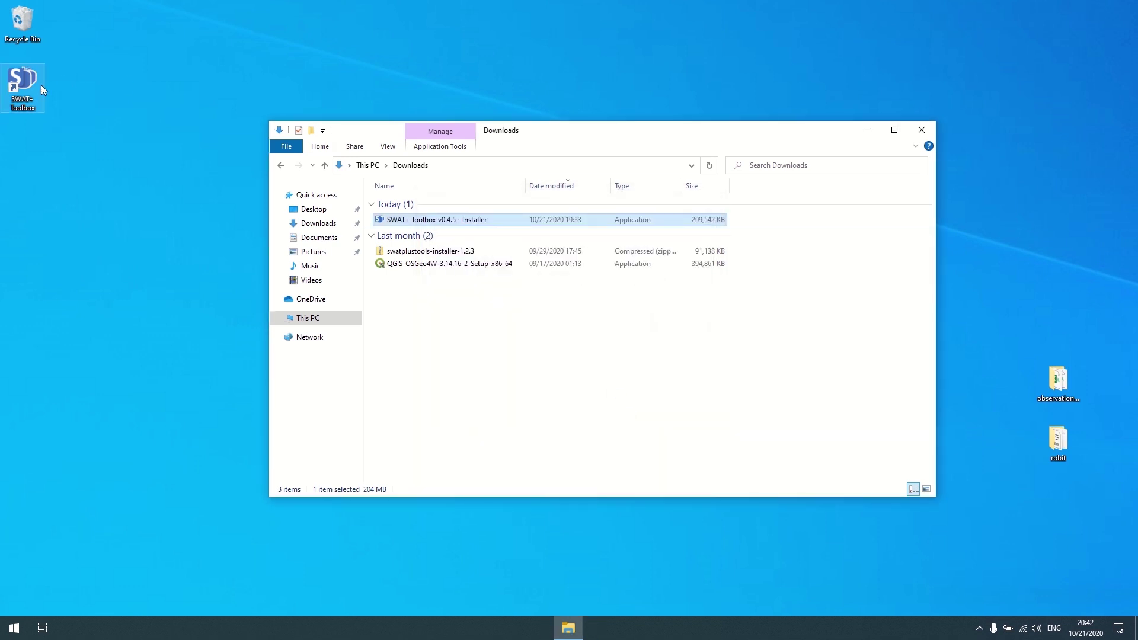
- Move the SWAT+ Toolbox desktop shortcut away from the Recycle Bin and check the program's entry among the recently added apps
{"action": "left_click_drag", "start_coordinate": [41, 85], "coordinate": [160, 170]}
{"action": "left_click", "coordinate": [14, 628]}
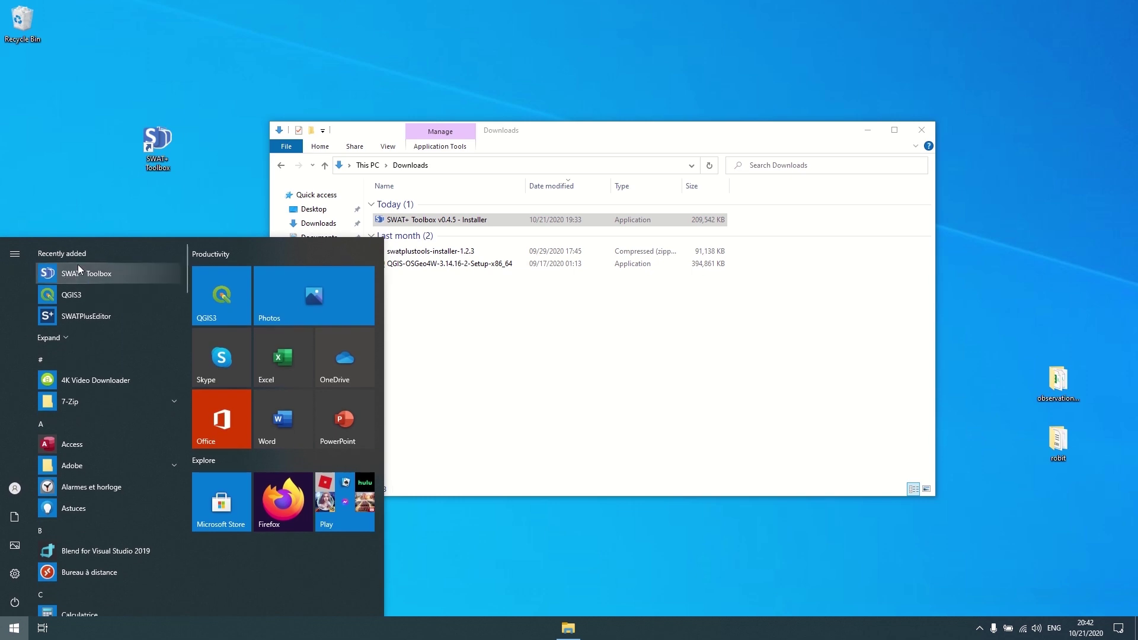
{"action": "right_click", "coordinate": [78, 267]}
{"action": "left_click", "coordinate": [109, 275]}
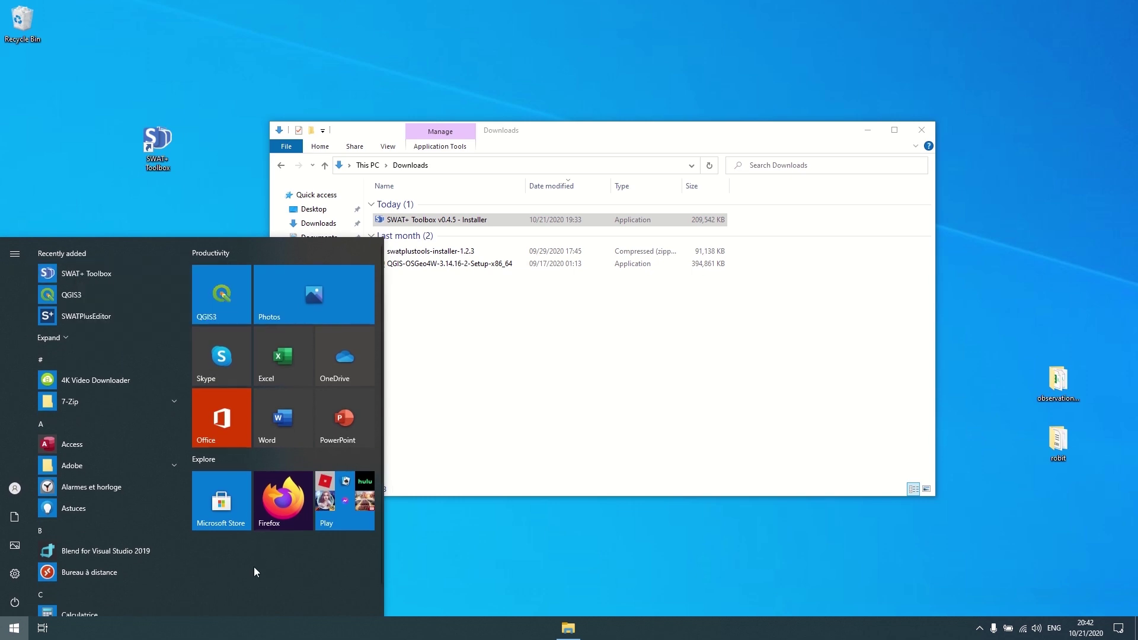
{"action": "key", "text": "Escape"}
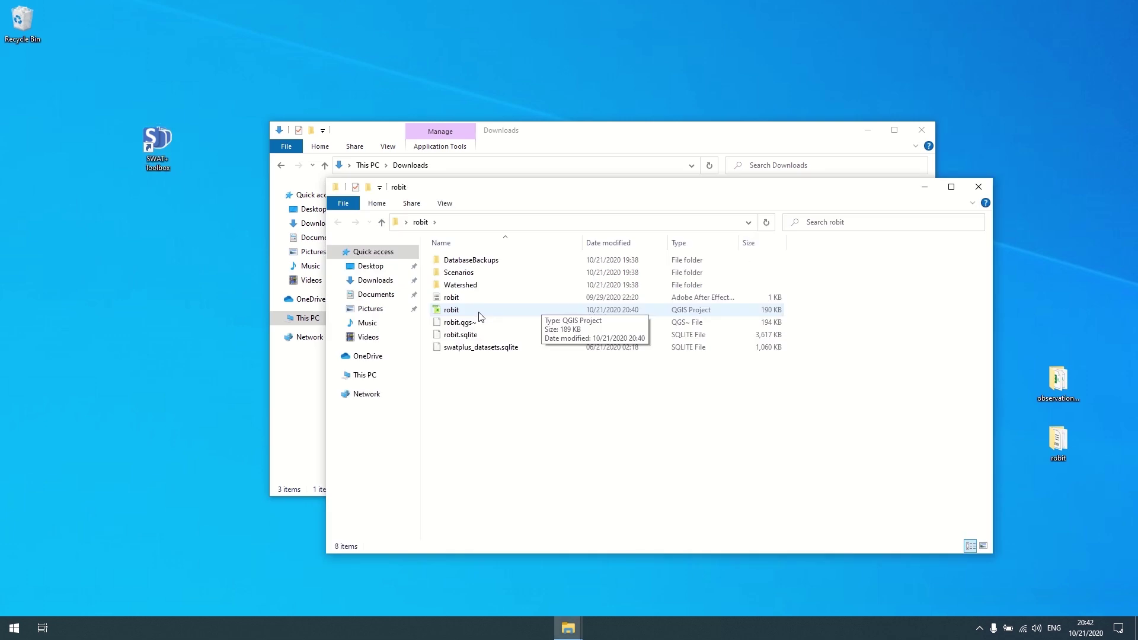
- Open the robit QGIS project from the robit folder and bring up the QSWAT+ window over the map
{"action": "double_click", "coordinate": [480, 312]}
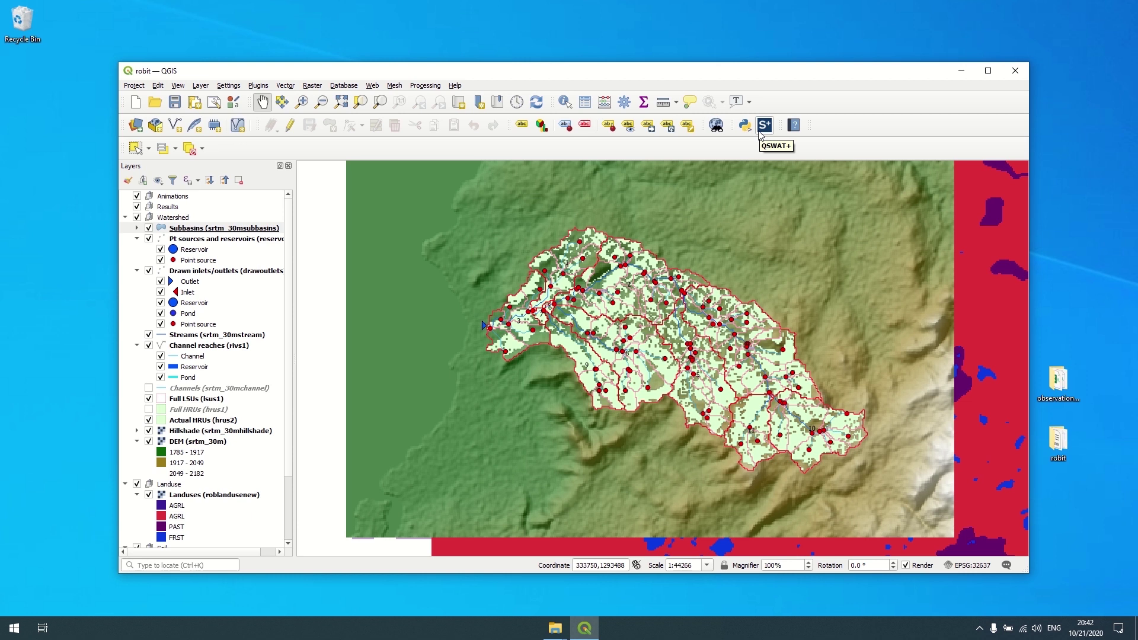
{"action": "left_click", "coordinate": [761, 128]}
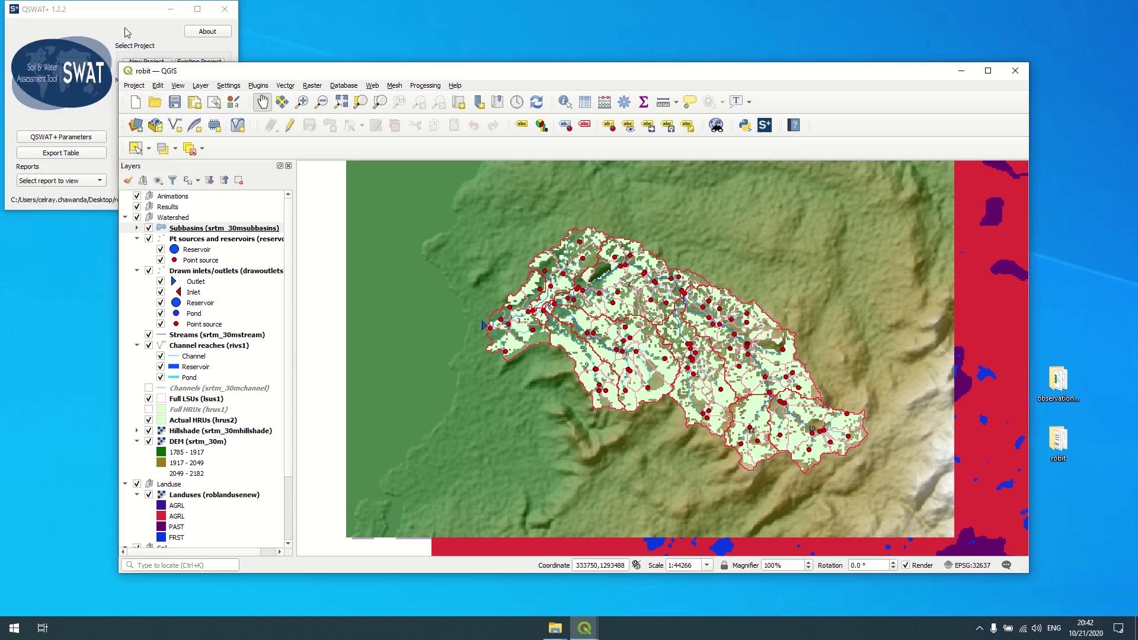
{"action": "left_click_drag", "start_coordinate": [119, 19], "coordinate": [326, 209]}
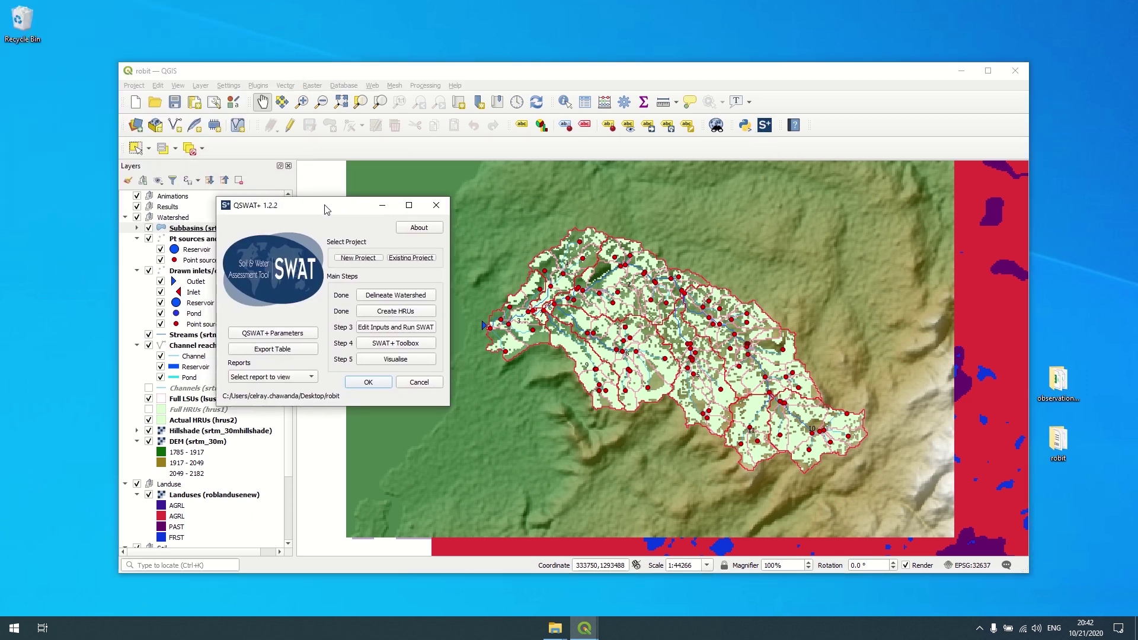
- Launch SWAT+ Toolbox from QSWAT+, check the robit folder, and accept creating the project robit.spt
{"action": "left_click", "coordinate": [400, 348]}
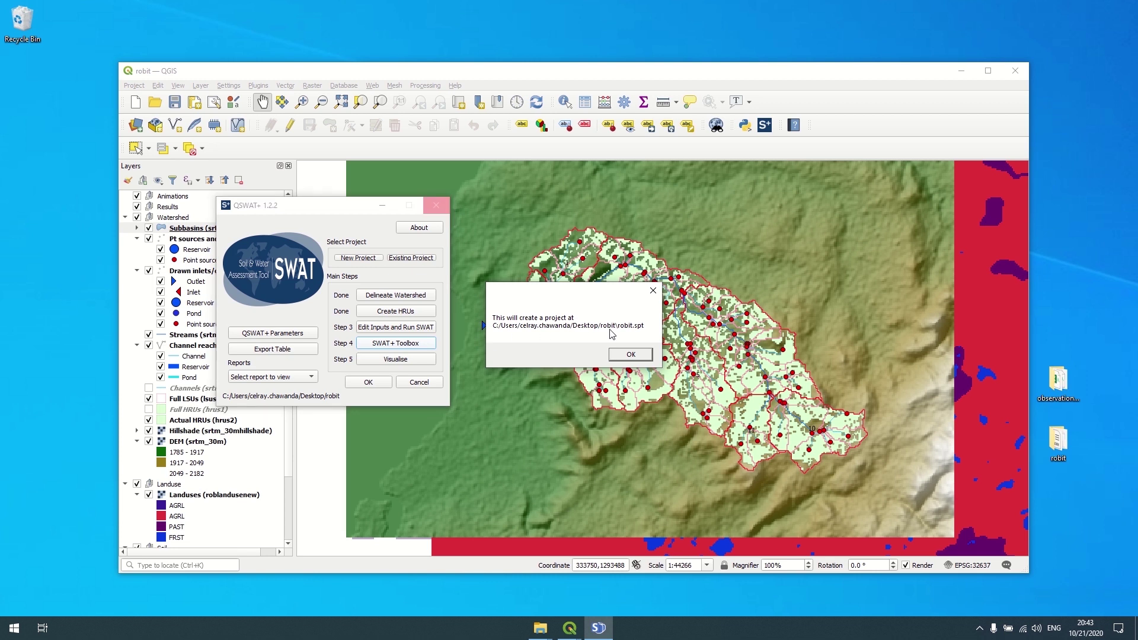
{"action": "double_click", "coordinate": [1061, 446]}
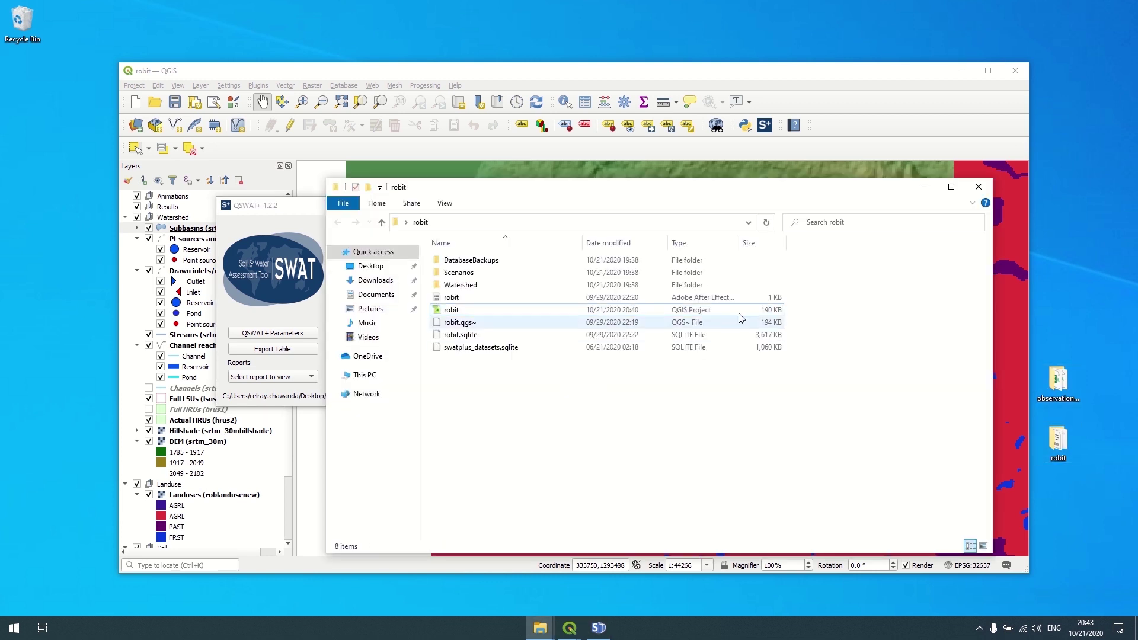
{"action": "left_click", "coordinate": [924, 187]}
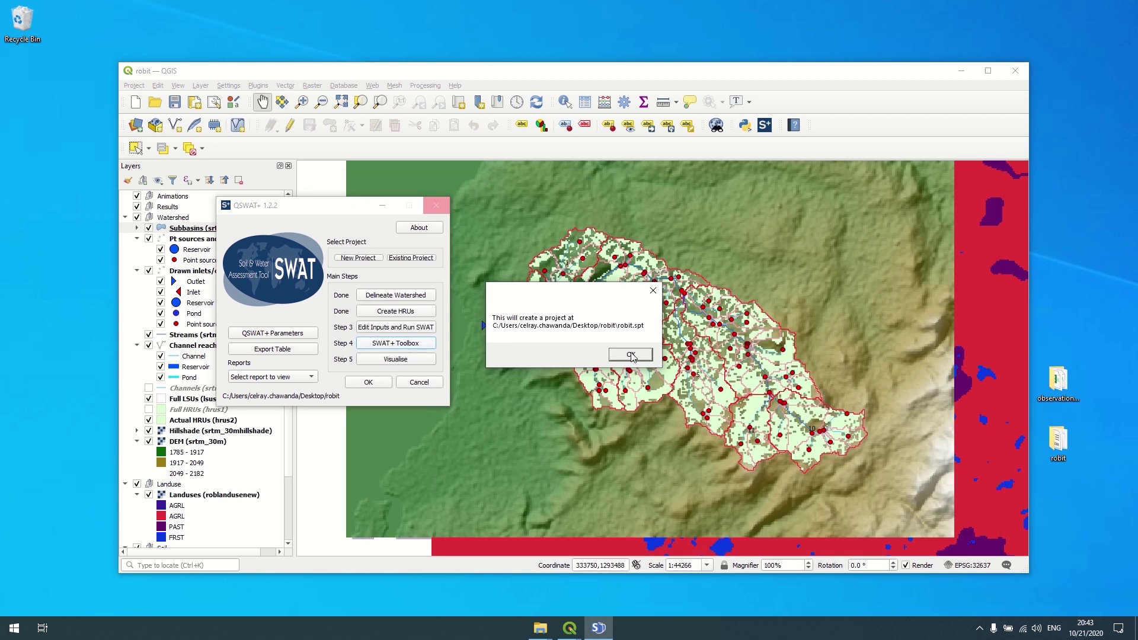
{"action": "left_click", "coordinate": [631, 354]}
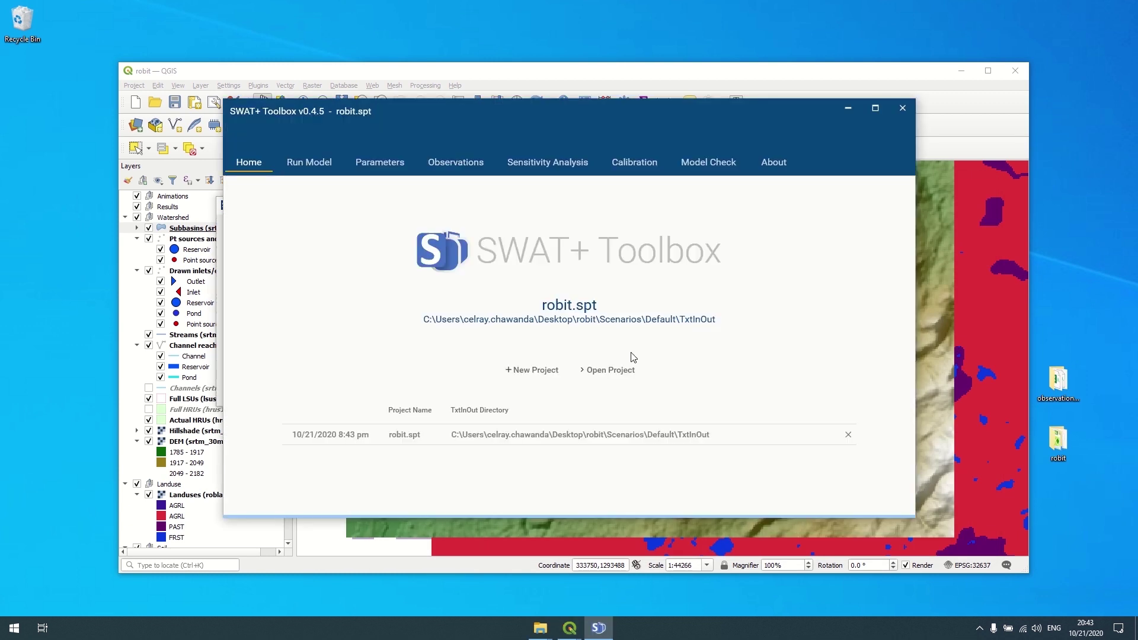
- Close SWAT+ Toolbox, QSWAT+, QGIS and the Downloads folder window
{"action": "left_click_drag", "start_coordinate": [536, 113], "coordinate": [623, 111]}
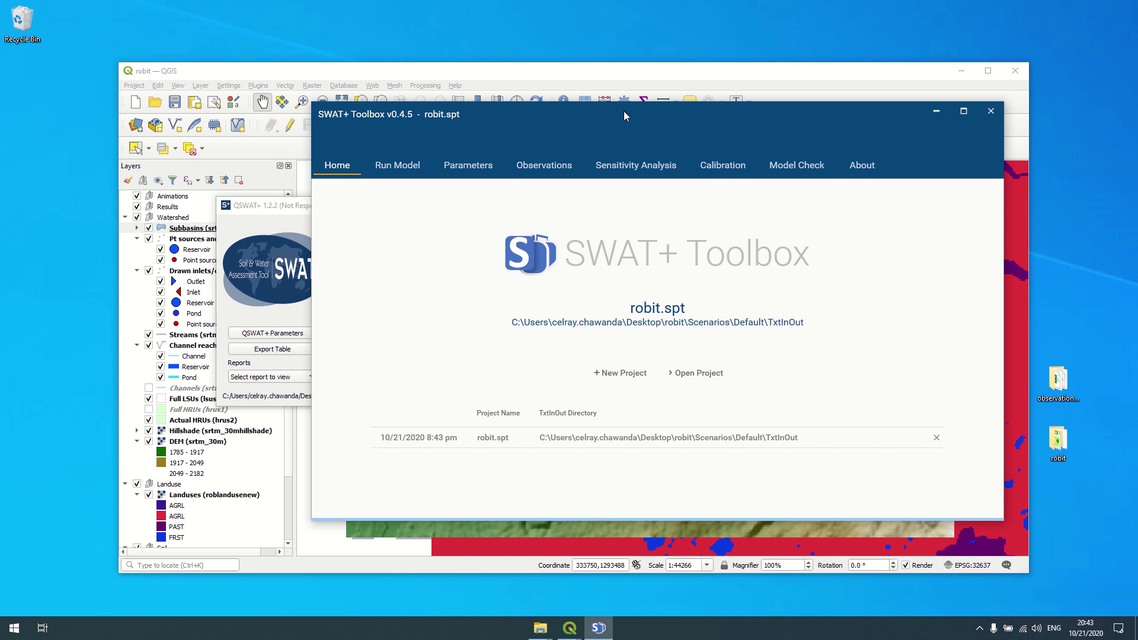
{"action": "left_click", "coordinate": [991, 112]}
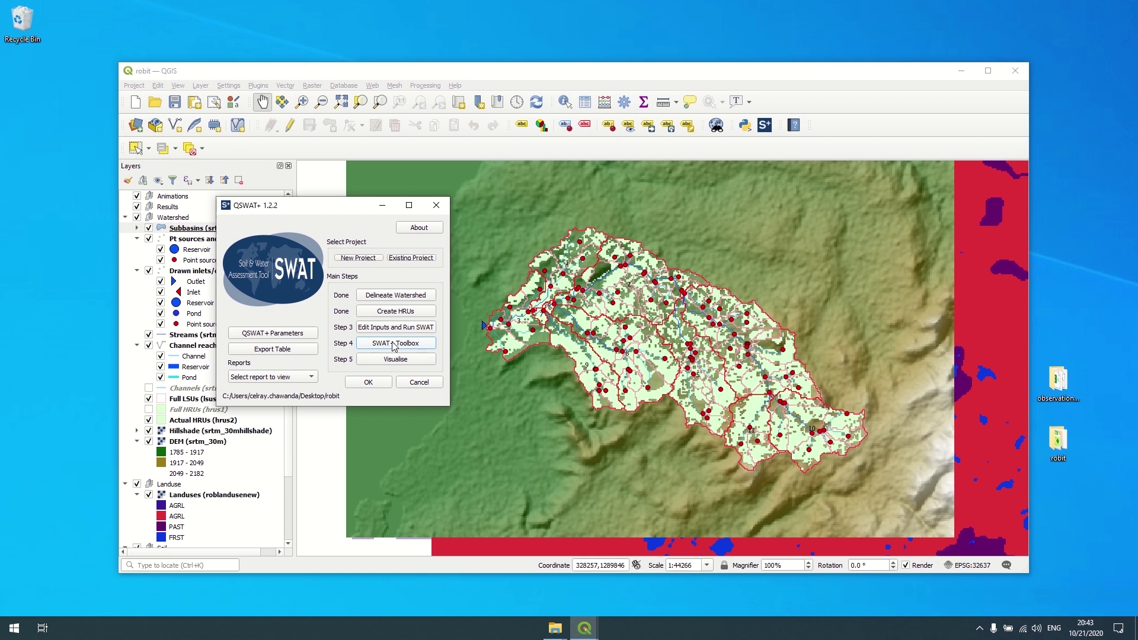
{"action": "left_click", "coordinate": [394, 344]}
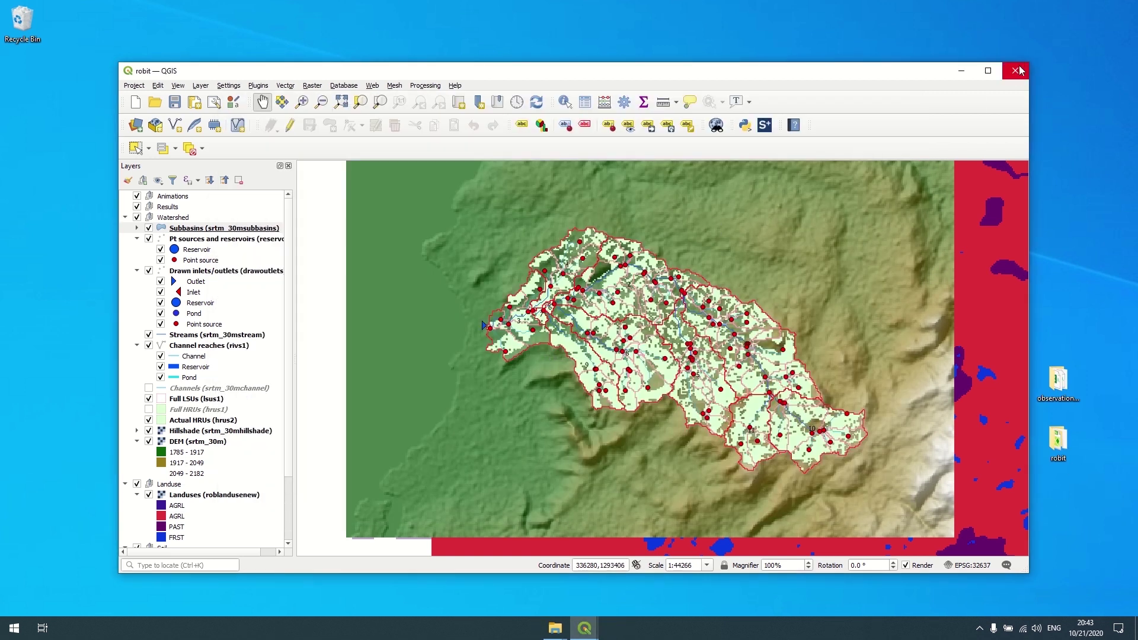
{"action": "left_click", "coordinate": [1016, 70]}
{"action": "left_click", "coordinate": [921, 131]}
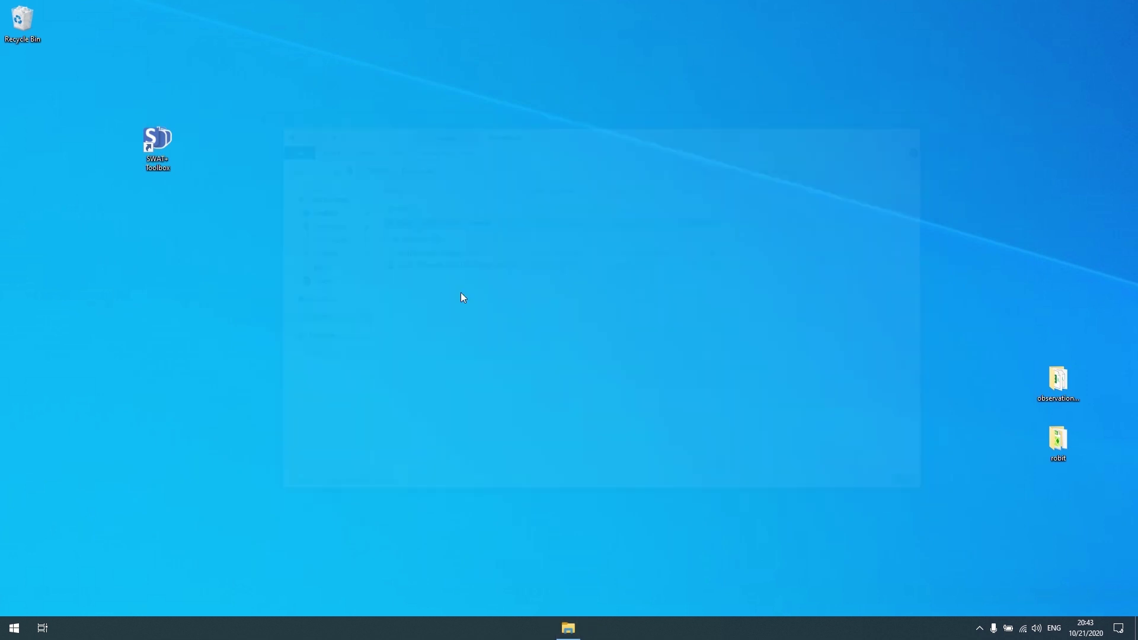
- Launch SWAT+ Toolbox from its desktop shortcut and load the recent project robit.spt
{"action": "double_click", "coordinate": [163, 144]}
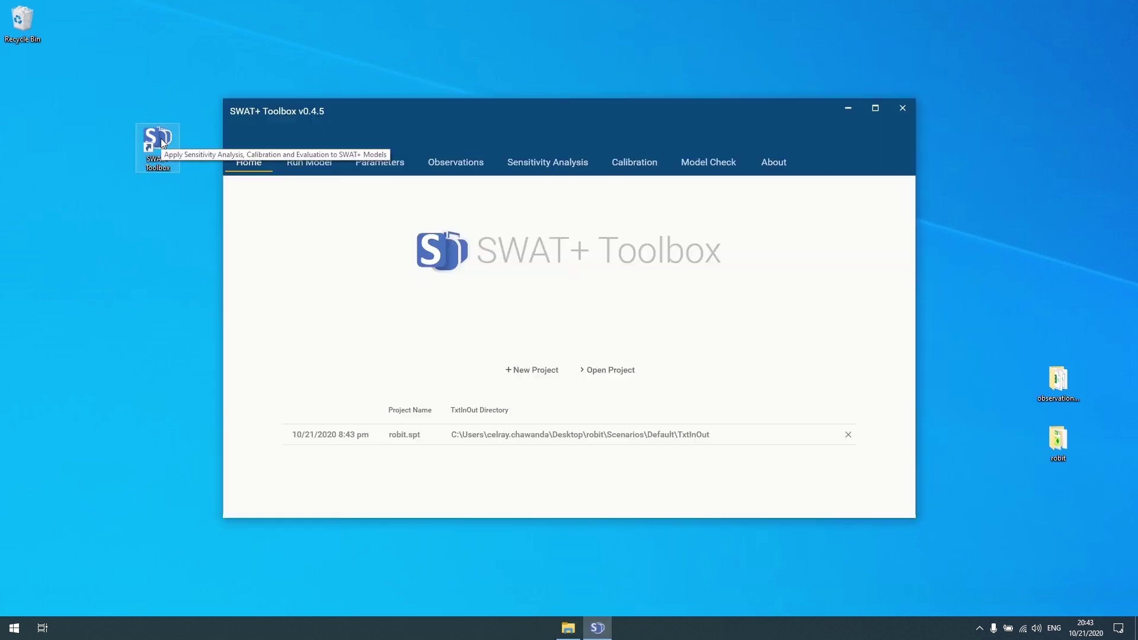
{"action": "left_click", "coordinate": [409, 437]}
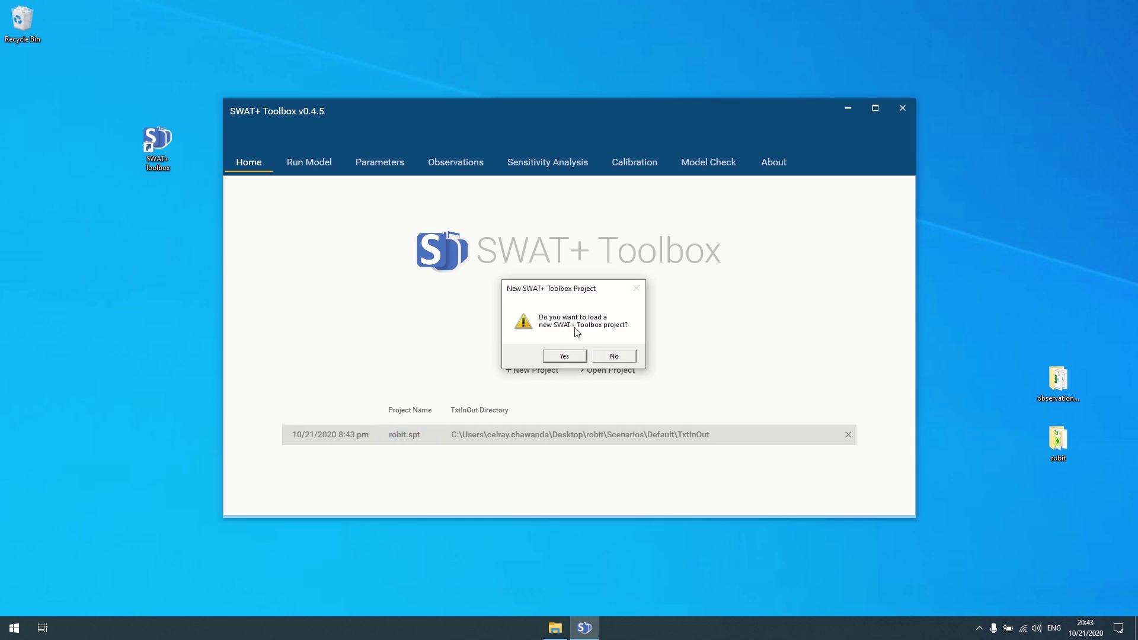
{"action": "left_click", "coordinate": [565, 356]}
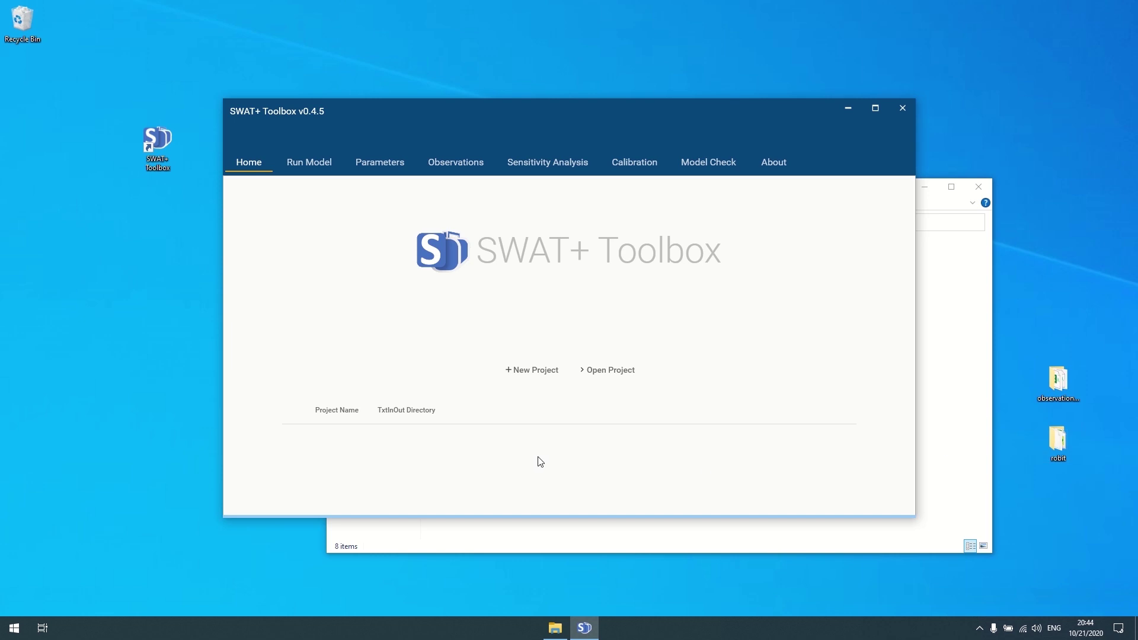
- Start a new Toolbox project using robit\Scenarios\Default\TxtInOut on the desktop as its TxtInOut directory
{"action": "left_click", "coordinate": [516, 372]}
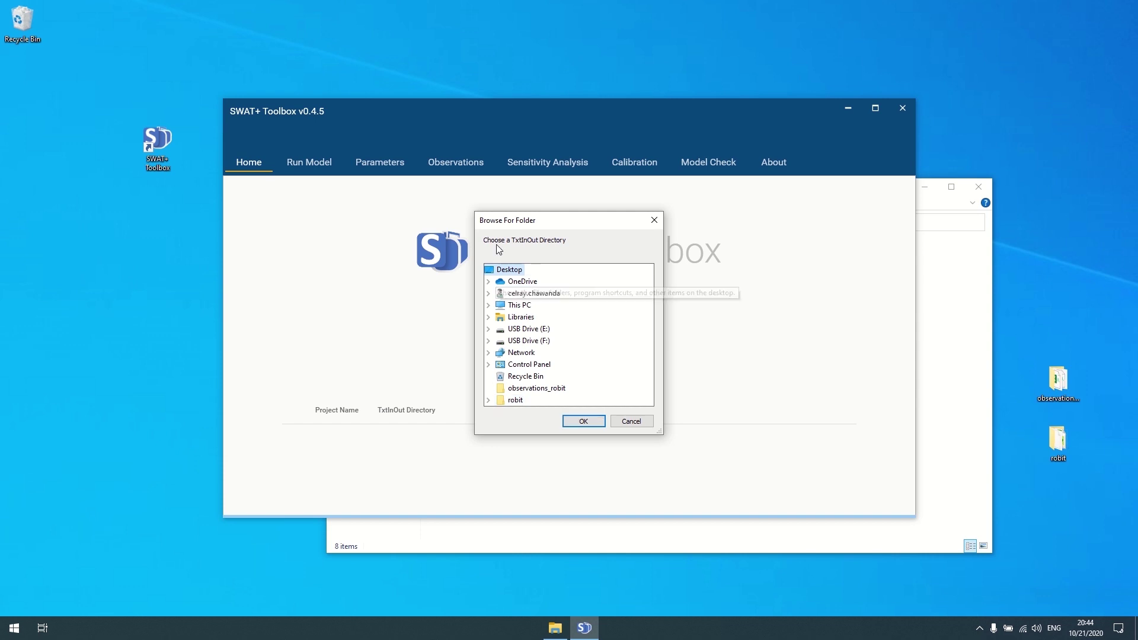
{"action": "double_click", "coordinate": [513, 401]}
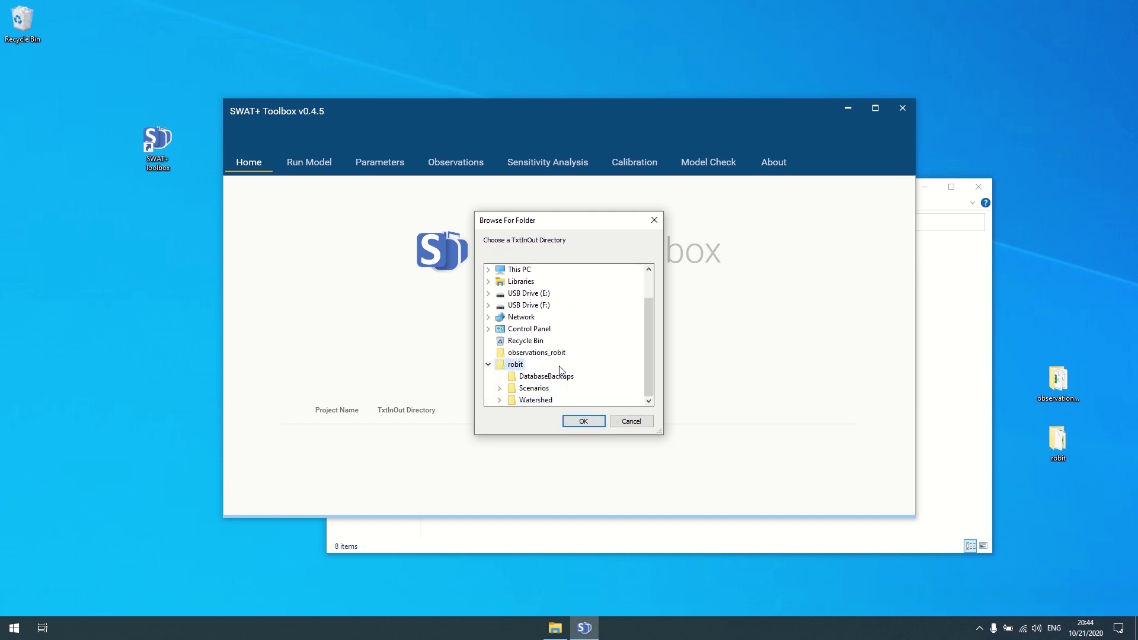
{"action": "double_click", "coordinate": [534, 388]}
{"action": "double_click", "coordinate": [542, 388]}
{"action": "left_click", "coordinate": [554, 388]}
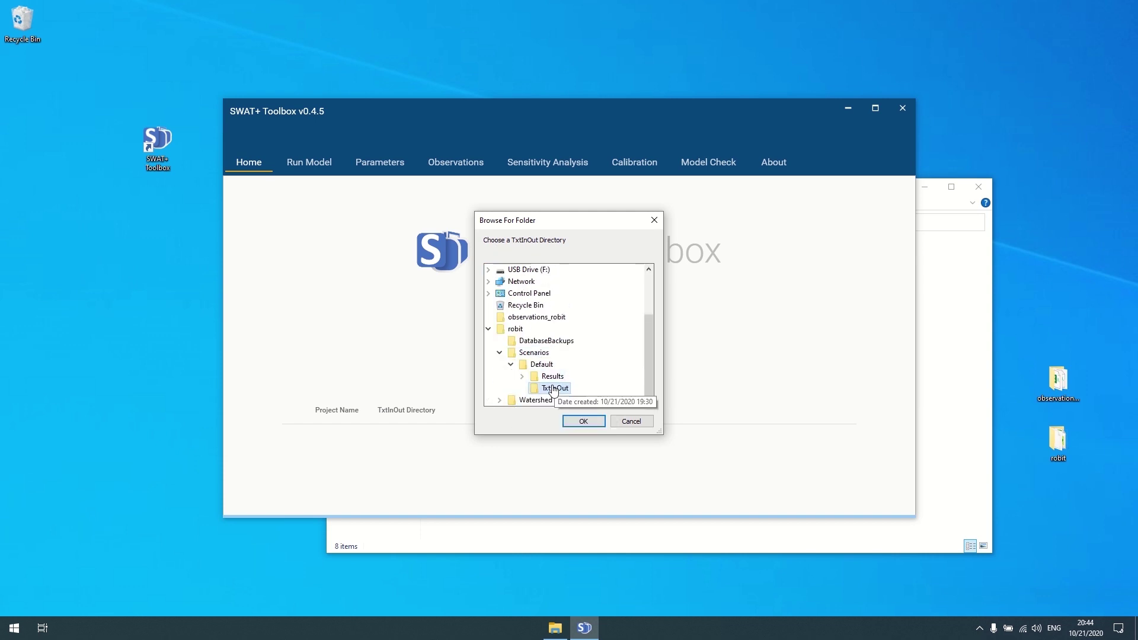
{"action": "left_click", "coordinate": [584, 422]}
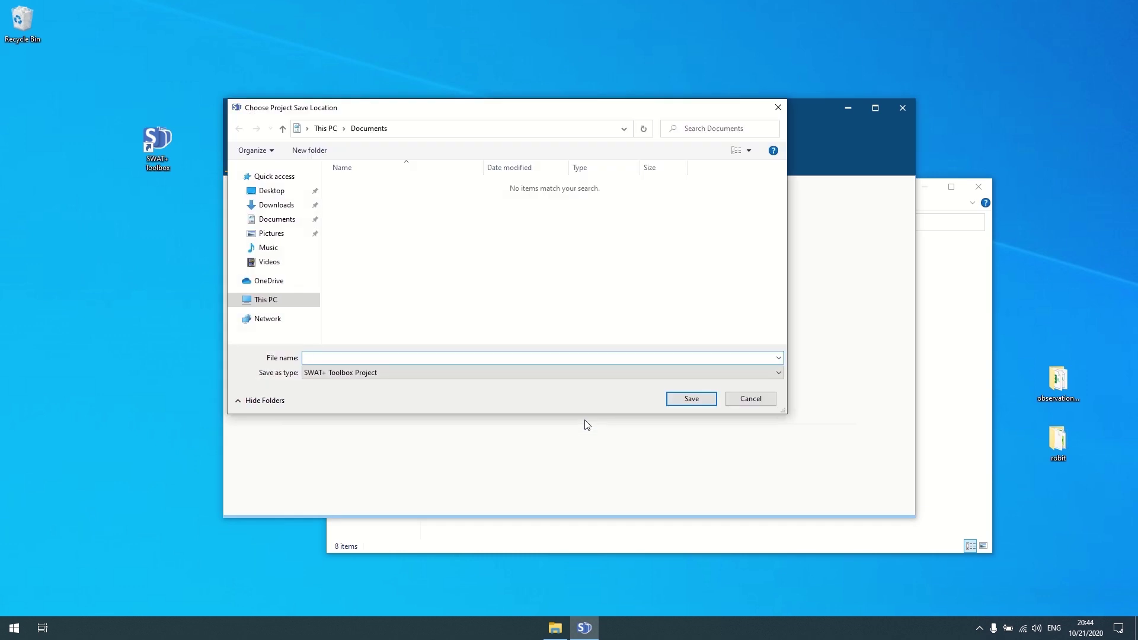
- Save the new Toolbox project under the name robit in the desktop's robit folder
{"action": "left_click", "coordinate": [272, 192]}
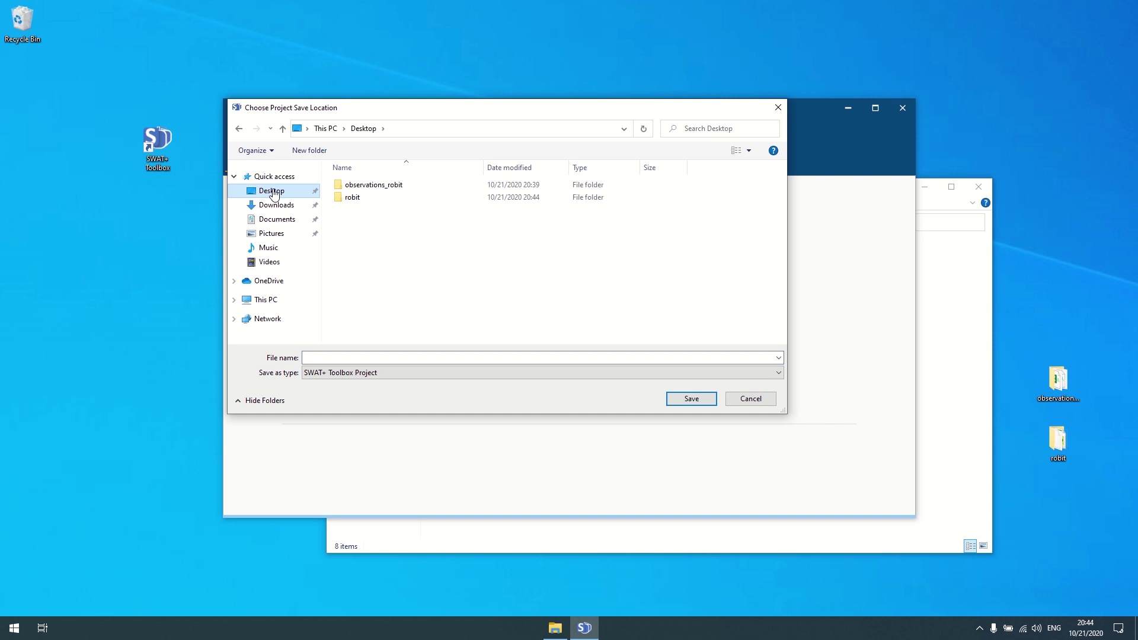
{"action": "double_click", "coordinate": [353, 198]}
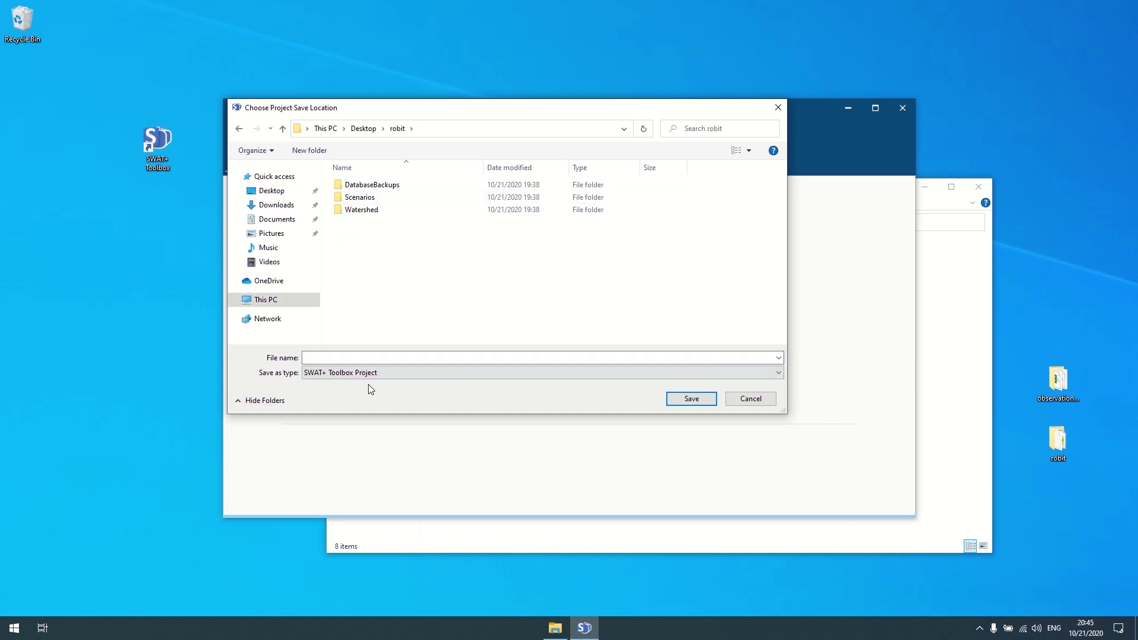
{"action": "left_click", "coordinate": [356, 358]}
{"action": "type", "text": "robit"}
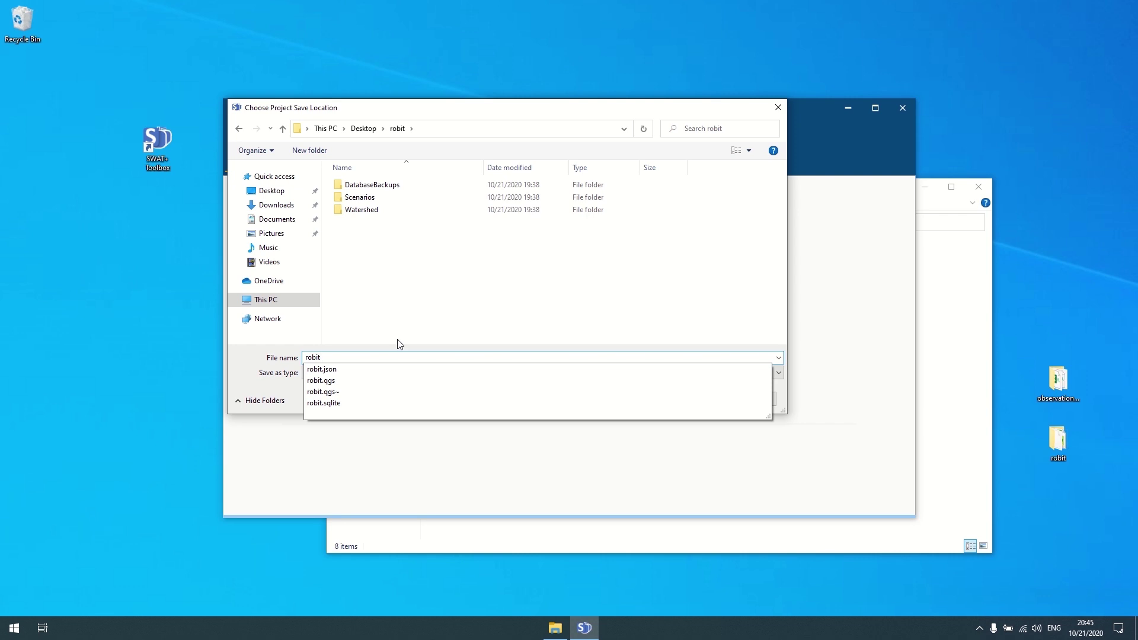
{"action": "left_click", "coordinate": [450, 327]}
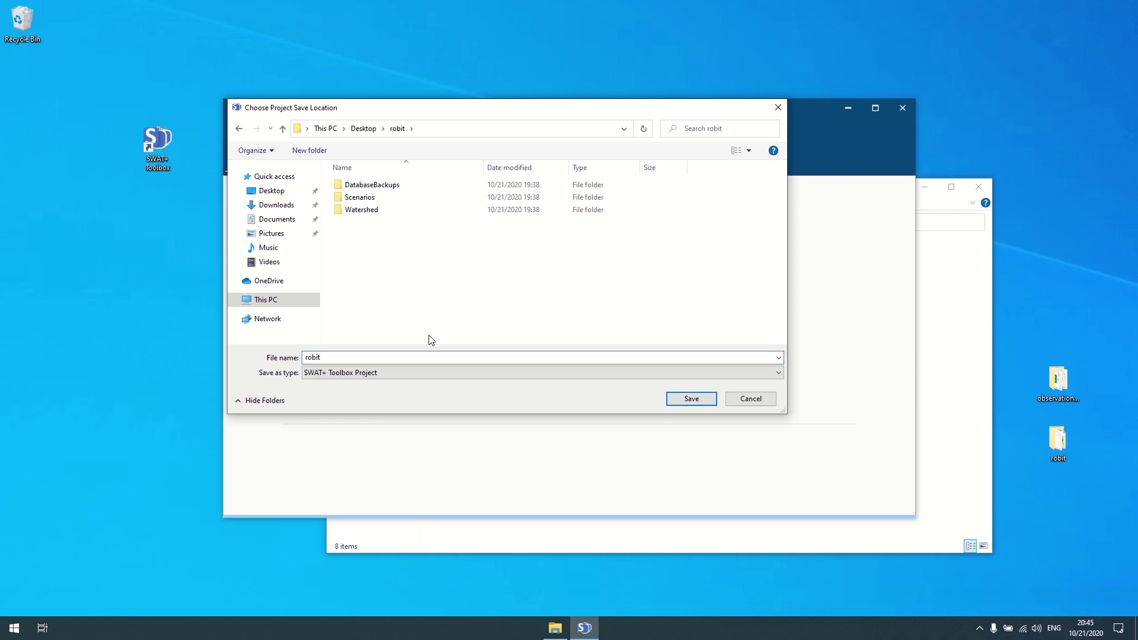
{"action": "left_click", "coordinate": [690, 400]}
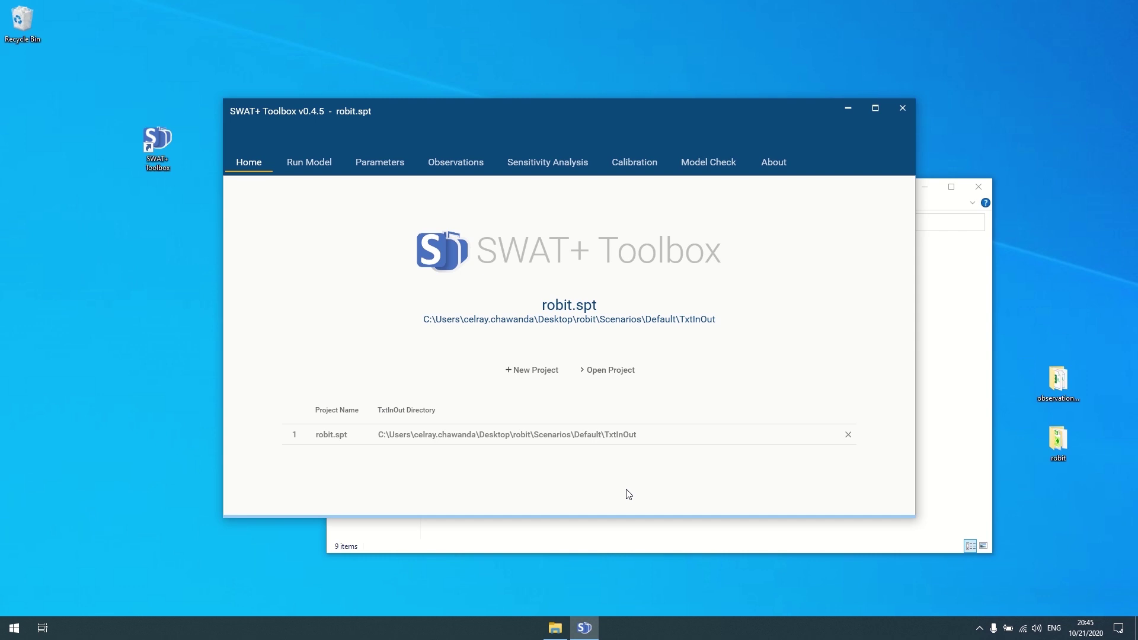
- View the Toolbox's version and documentation information and return to the project overview
{"action": "left_click", "coordinate": [768, 164]}
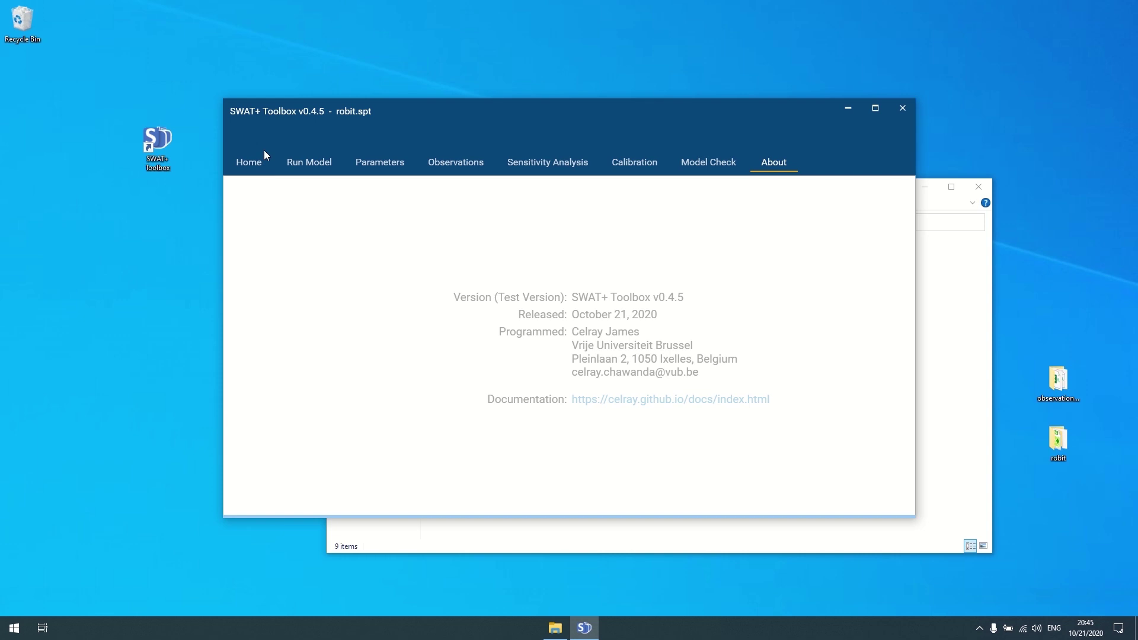
{"action": "left_click", "coordinate": [261, 165]}
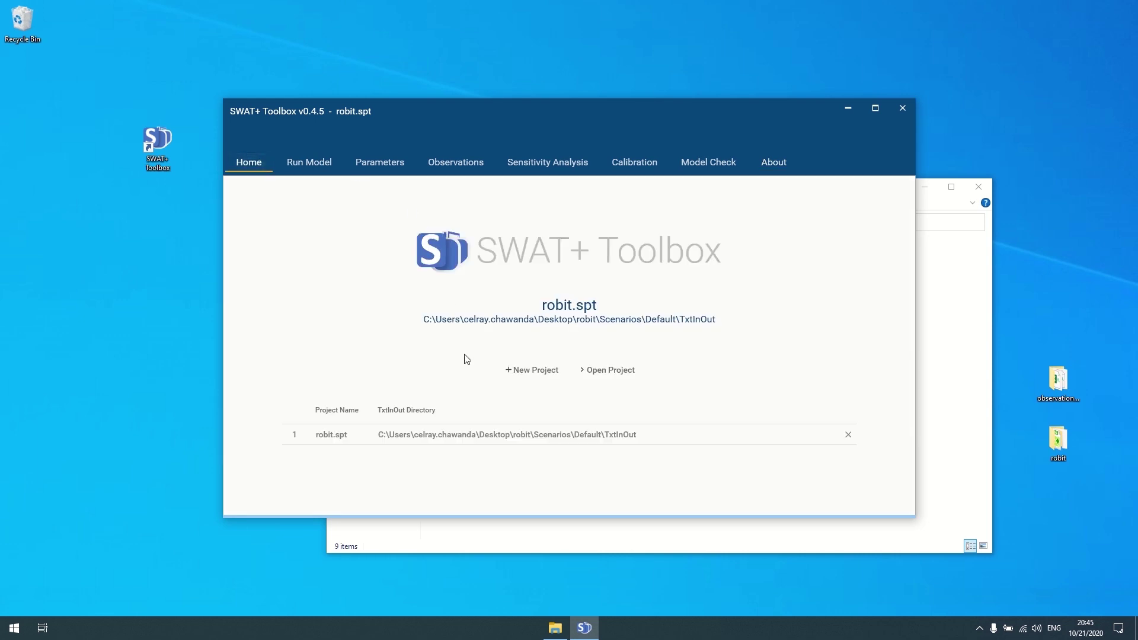
- Bring up the model run settings and set the simulation start date to 01/01/1993
{"action": "left_click", "coordinate": [303, 168]}
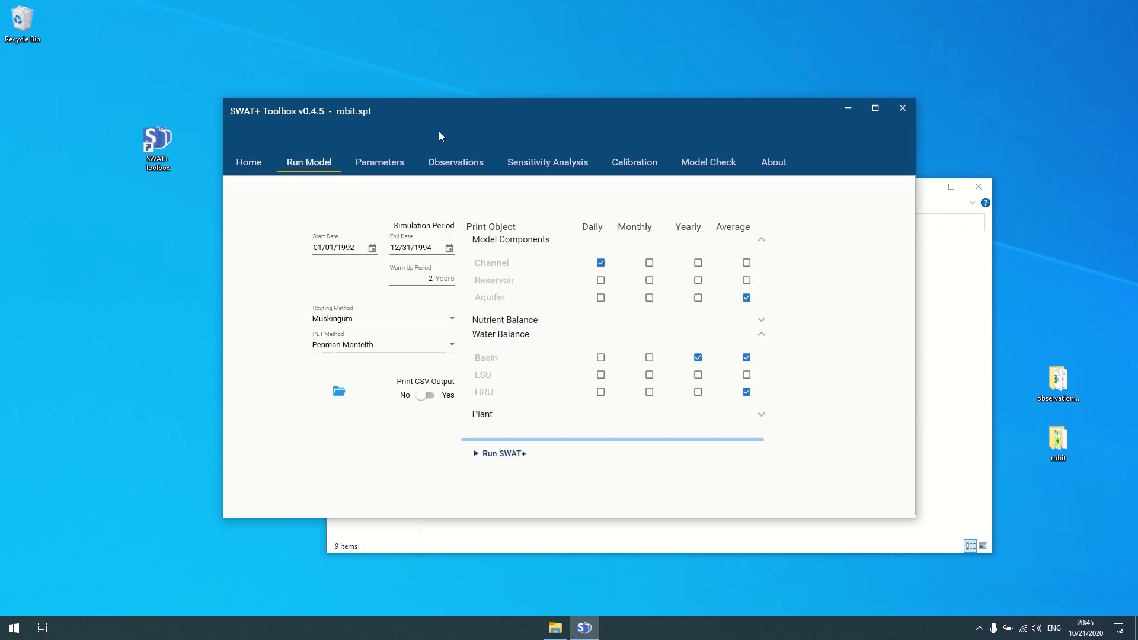
{"action": "left_click_drag", "start_coordinate": [535, 110], "coordinate": [562, 111]}
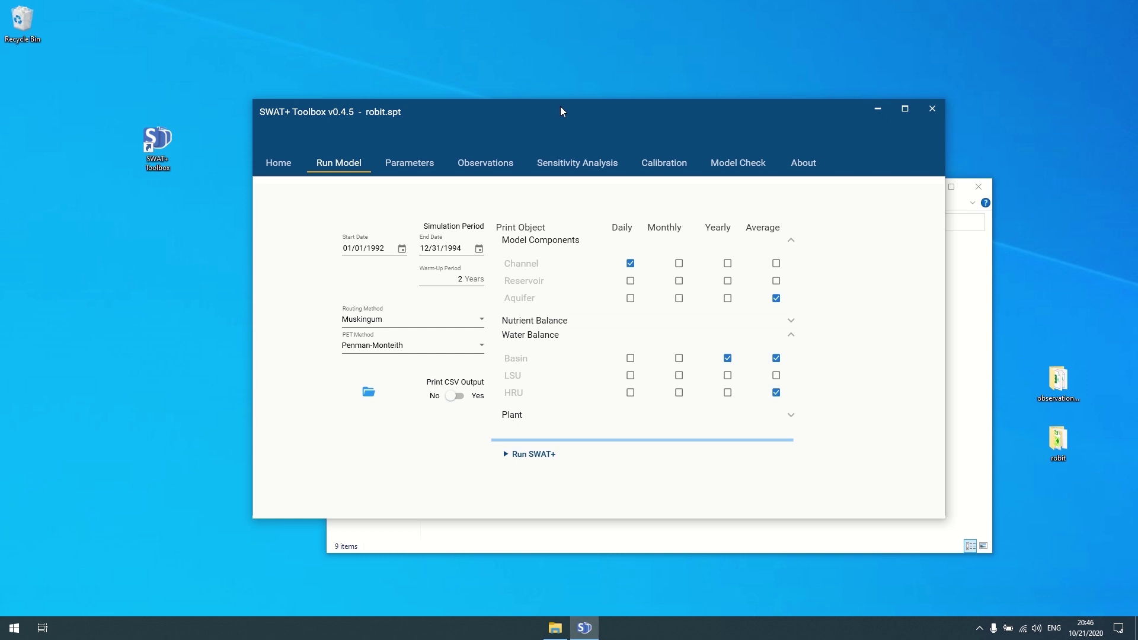
{"action": "left_click", "coordinate": [402, 250]}
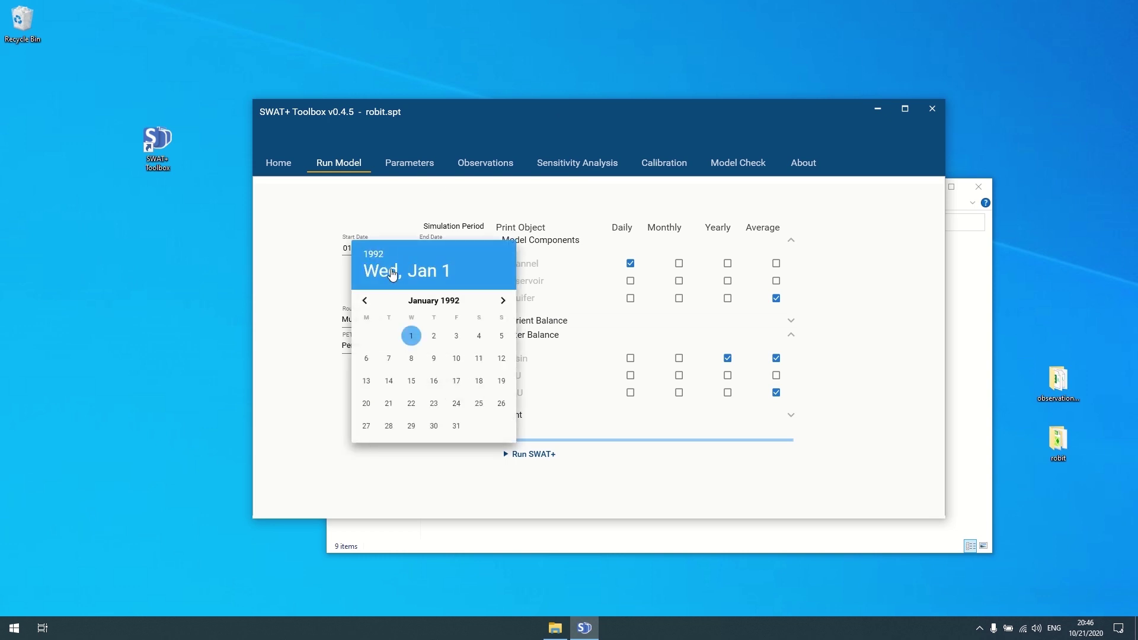
{"action": "left_click", "coordinate": [391, 273]}
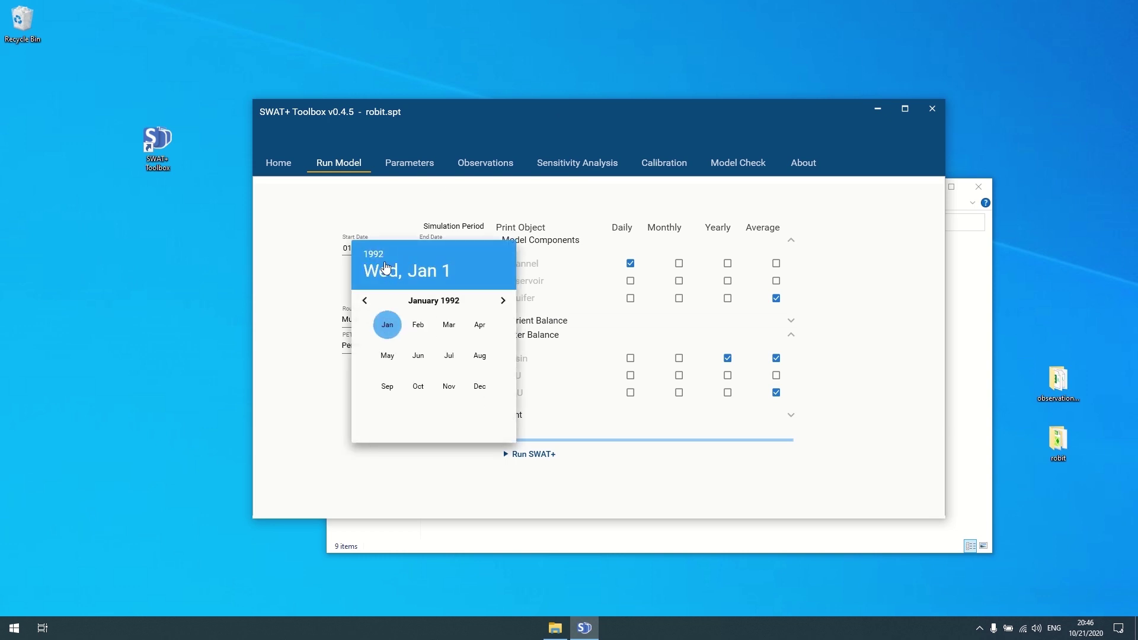
{"action": "left_click", "coordinate": [384, 251]}
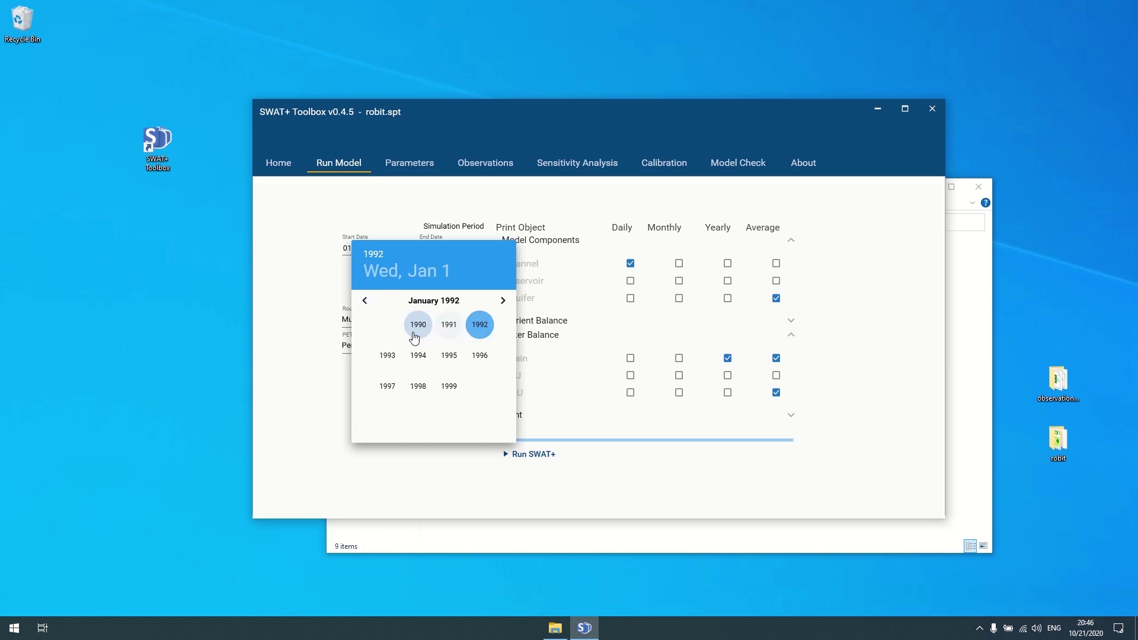
{"action": "left_click", "coordinate": [387, 355]}
{"action": "left_click", "coordinate": [394, 327]}
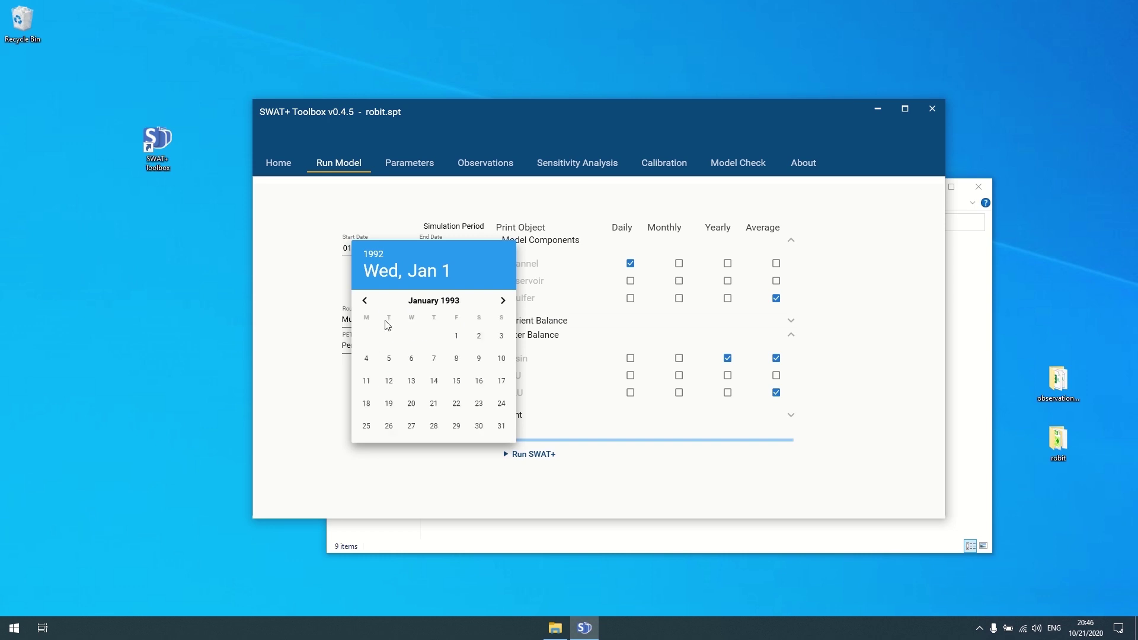
{"action": "left_click", "coordinate": [454, 332]}
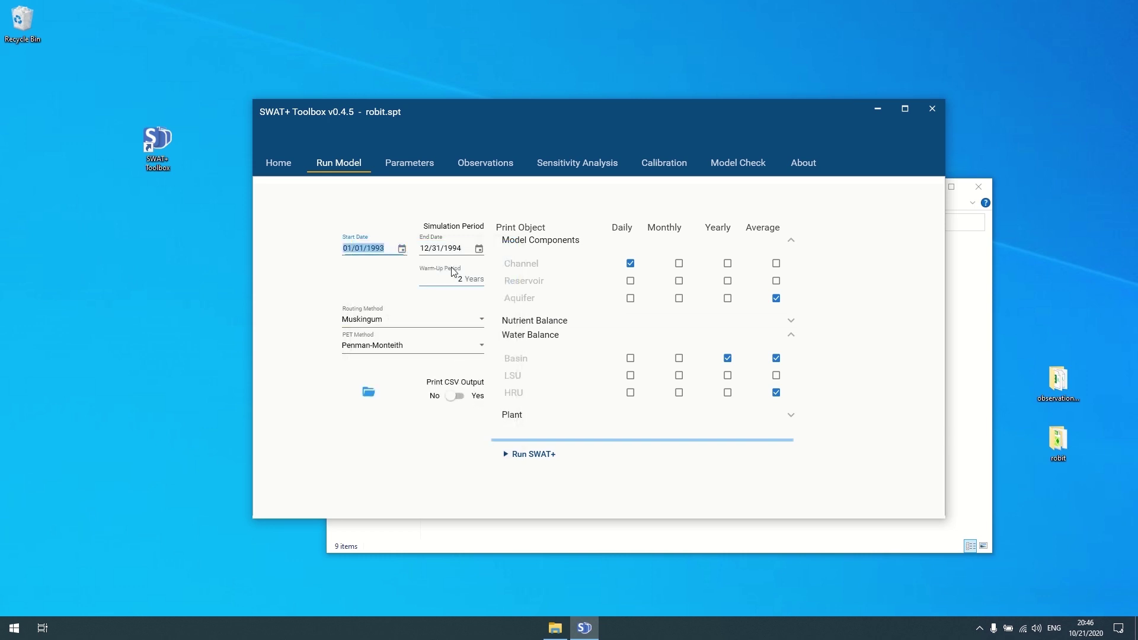
- Set the simulation end date to 12/31/1997
{"action": "left_click", "coordinate": [479, 249]}
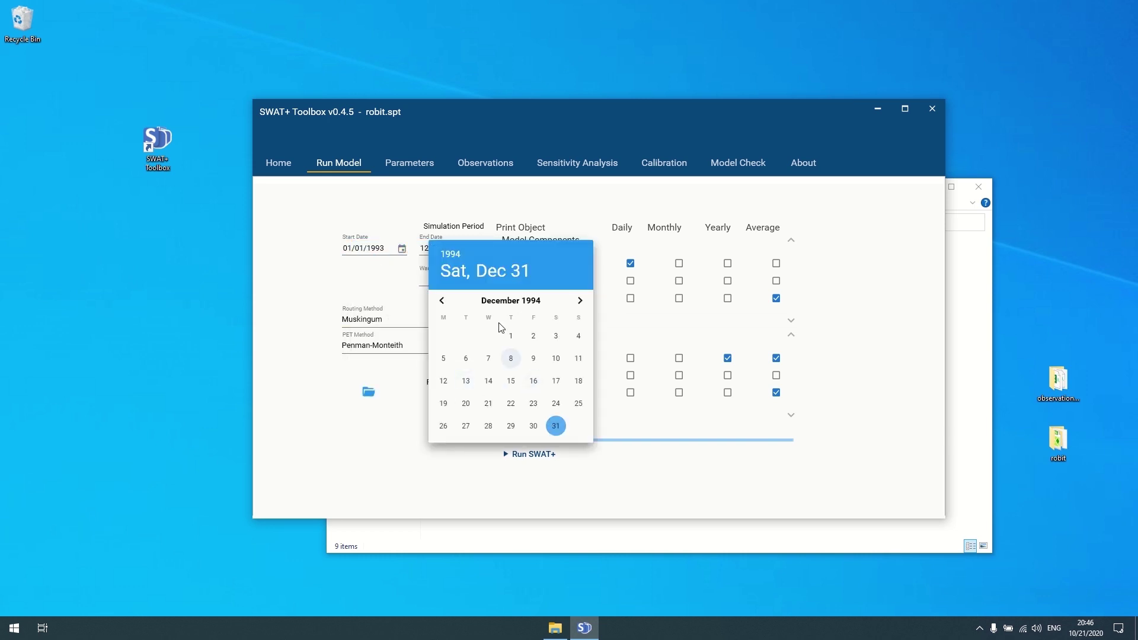
{"action": "left_click", "coordinate": [508, 301]}
{"action": "left_click", "coordinate": [509, 300]}
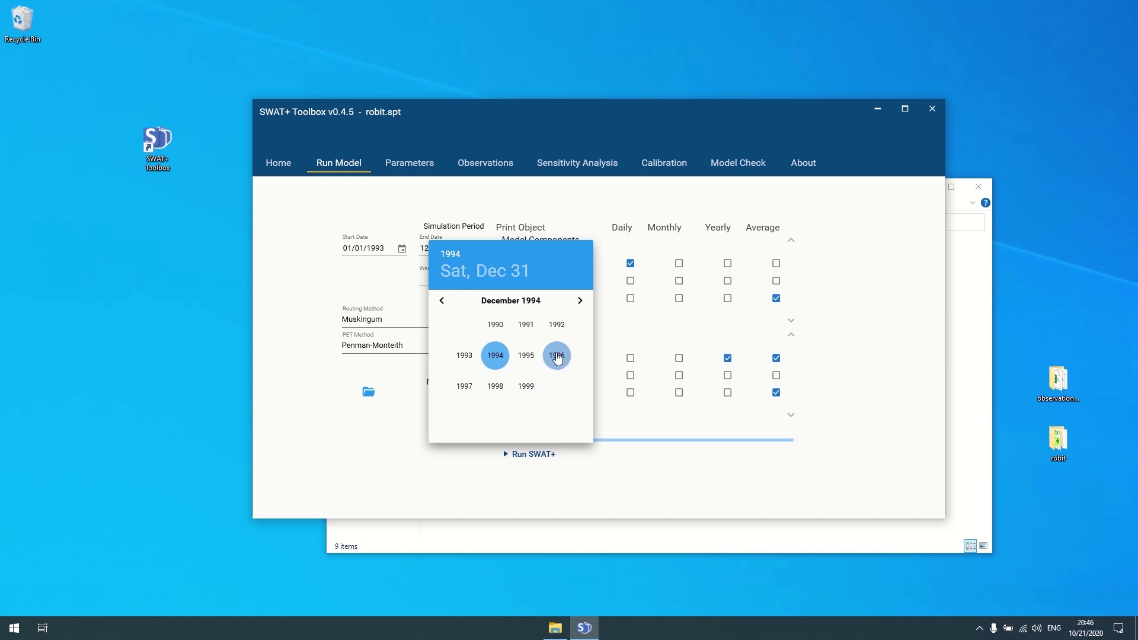
{"action": "left_click", "coordinate": [557, 355]}
{"action": "left_click", "coordinate": [556, 387]}
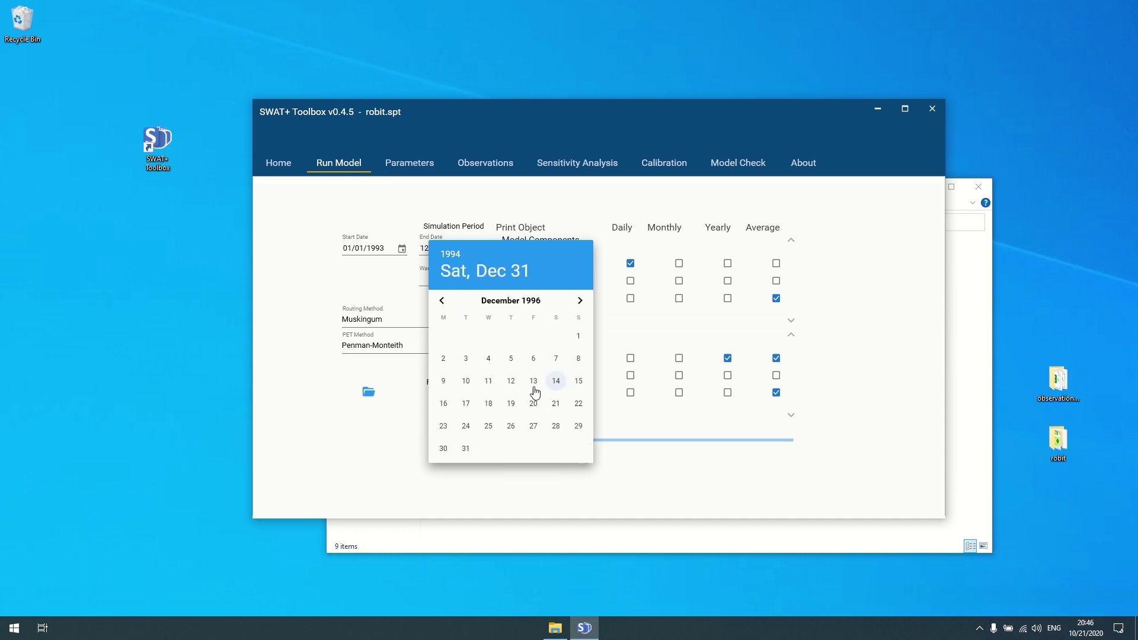
{"action": "left_click", "coordinate": [465, 449]}
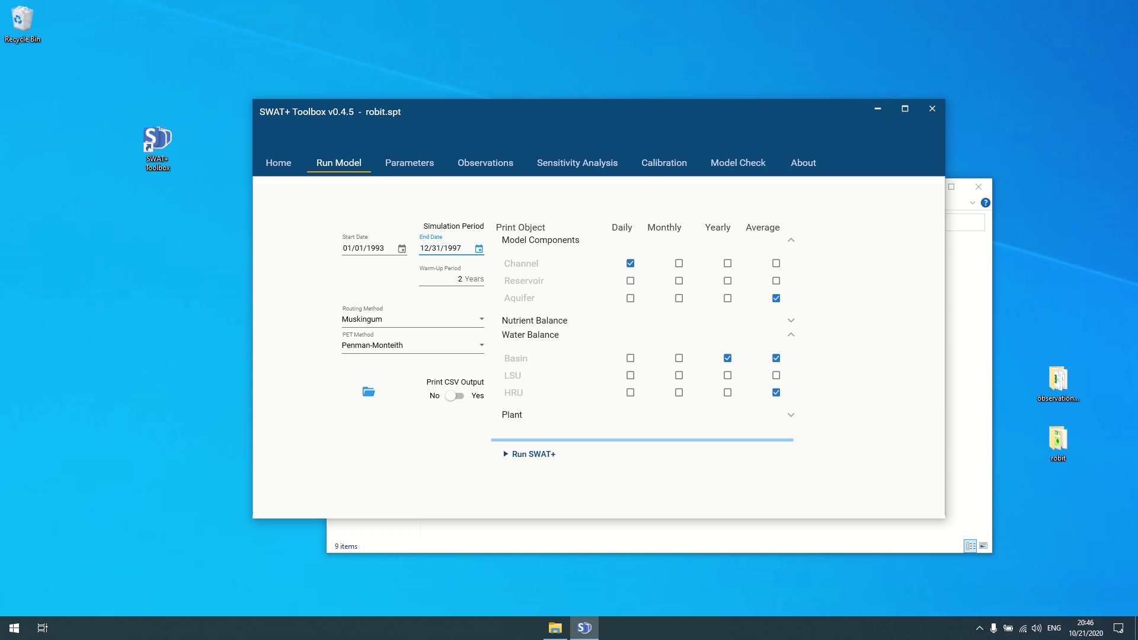
- Set the warm-up period to 1 year, with Muskingum routing and Penman-Monteith as the PET method
{"action": "left_click", "coordinate": [456, 278]}
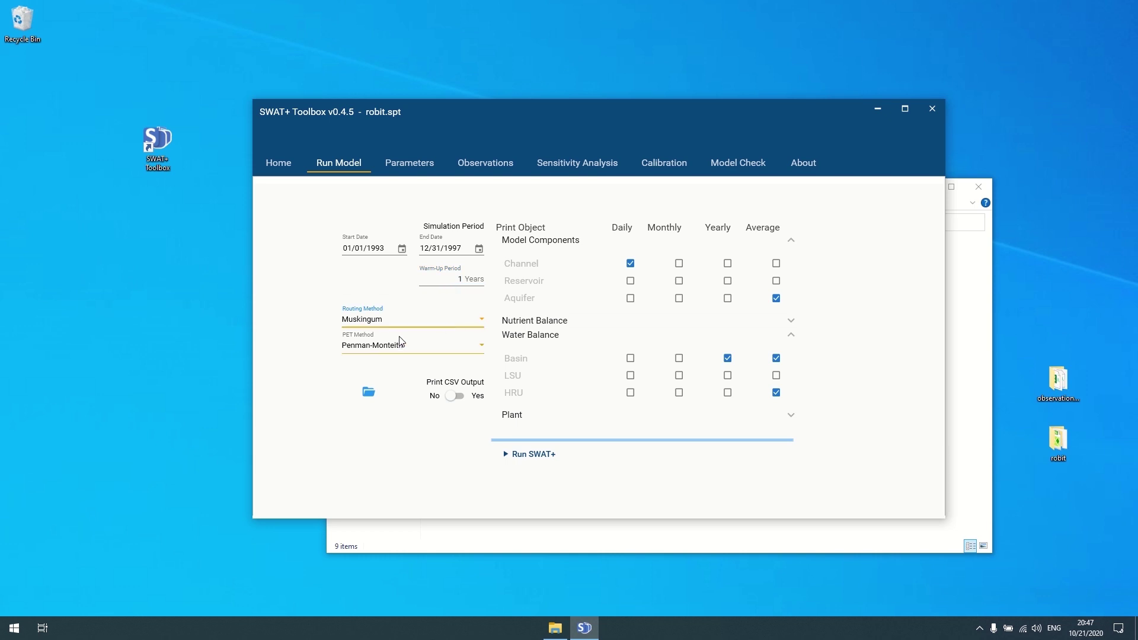
{"action": "left_click", "coordinate": [456, 323]}
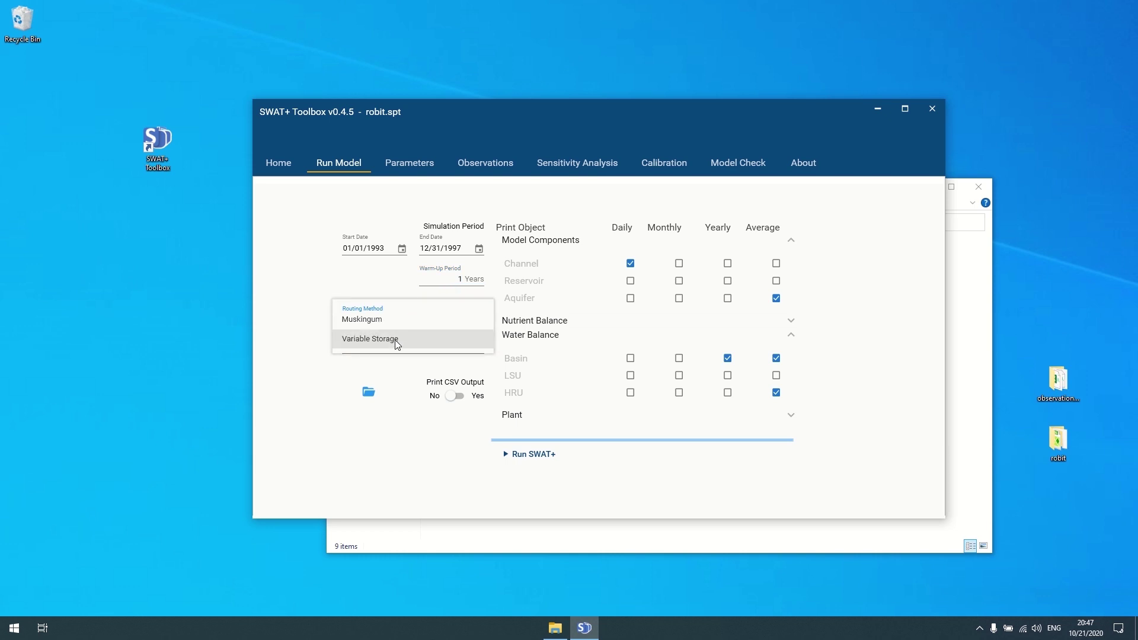
{"action": "left_click", "coordinate": [315, 289]}
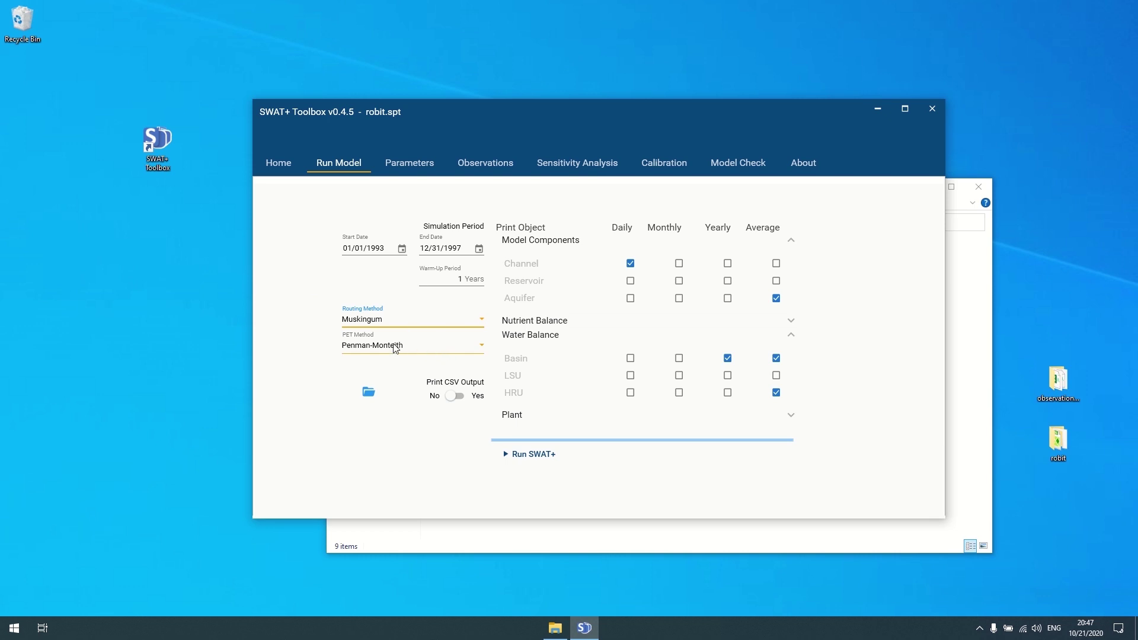
{"action": "left_click", "coordinate": [482, 350]}
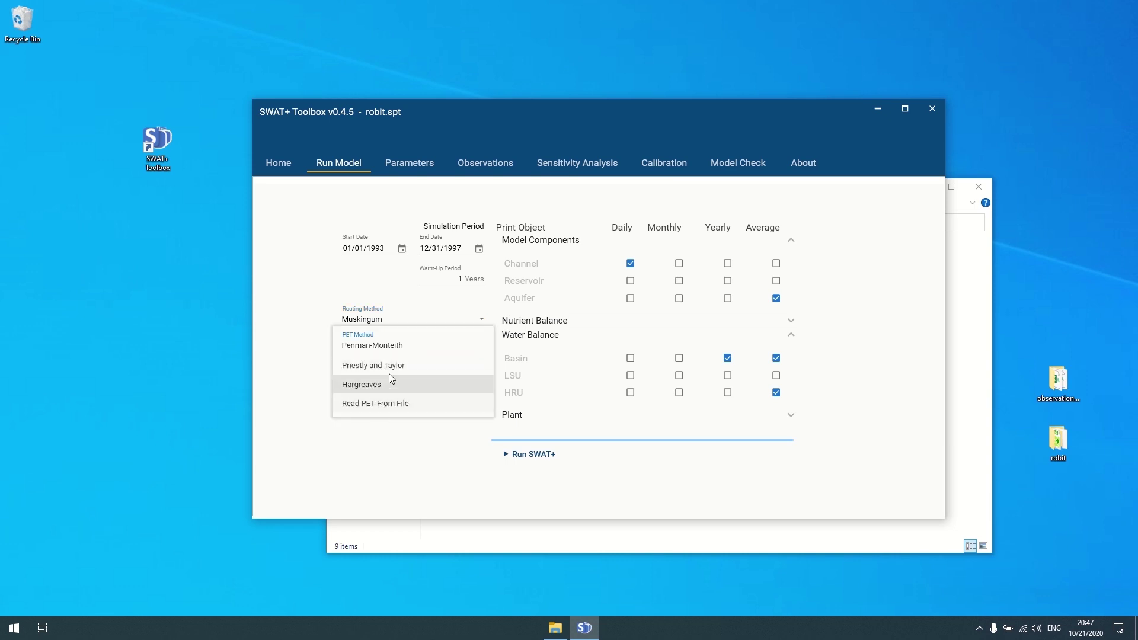
{"action": "left_click", "coordinate": [405, 349]}
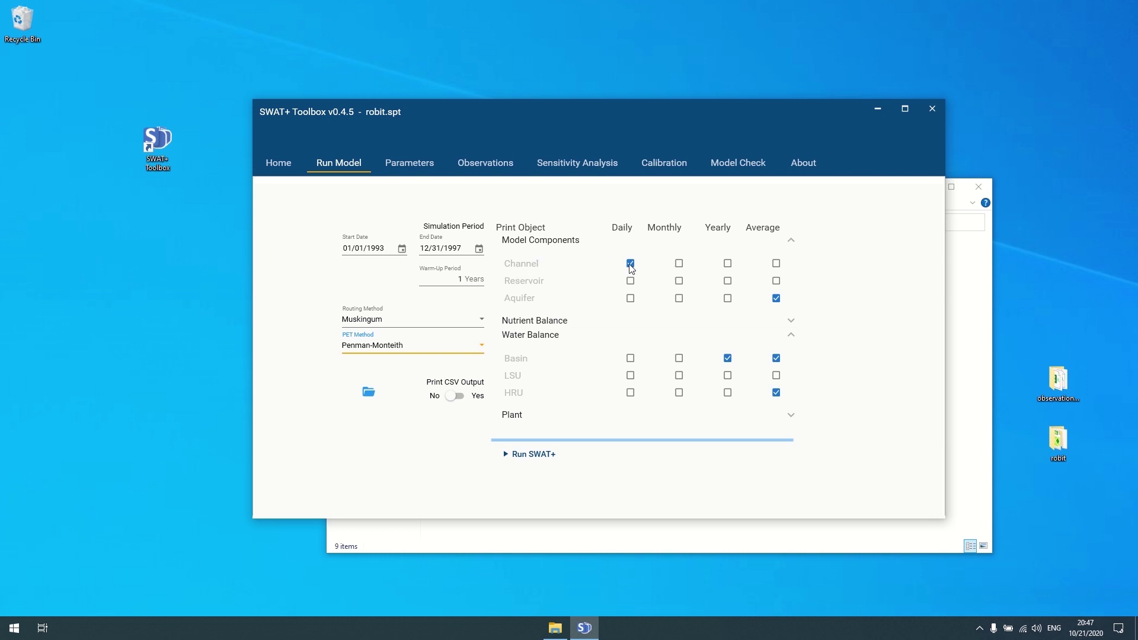
- Enable monthly, yearly and average output for Channel, and average output for Reservoir and the nutrient-balance and water-balance LSU
{"action": "left_click", "coordinate": [678, 264]}
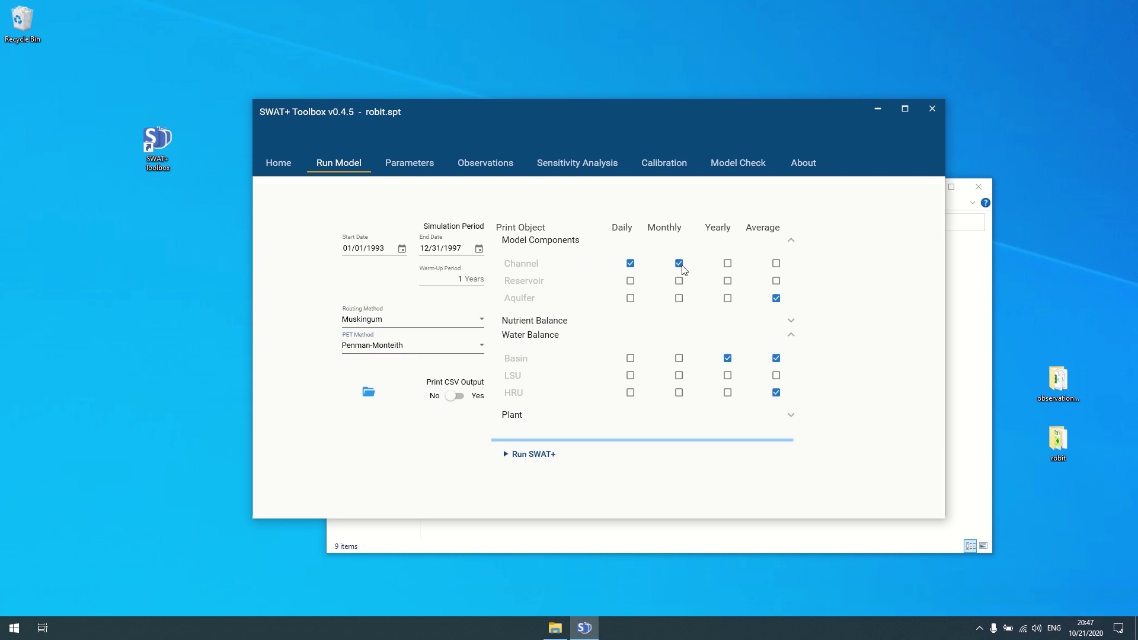
{"action": "left_click", "coordinate": [728, 263]}
{"action": "left_click", "coordinate": [679, 264]}
{"action": "left_click", "coordinate": [776, 263]}
{"action": "left_click", "coordinate": [776, 281]}
{"action": "left_click", "coordinate": [776, 375]}
{"action": "left_click", "coordinate": [791, 323]}
{"action": "left_click", "coordinate": [776, 360]}
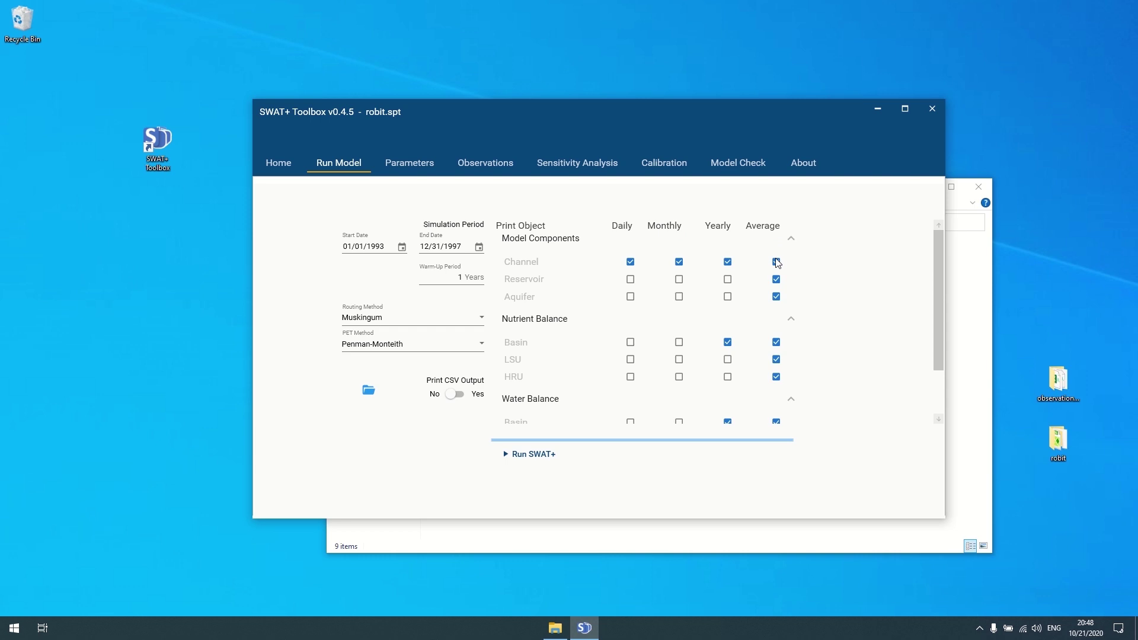
- Review the print objects and enable monthly output for the water-balance Basin
{"action": "scroll", "coordinate": [786, 270], "scroll_direction": "down", "scroll_amount": 2}
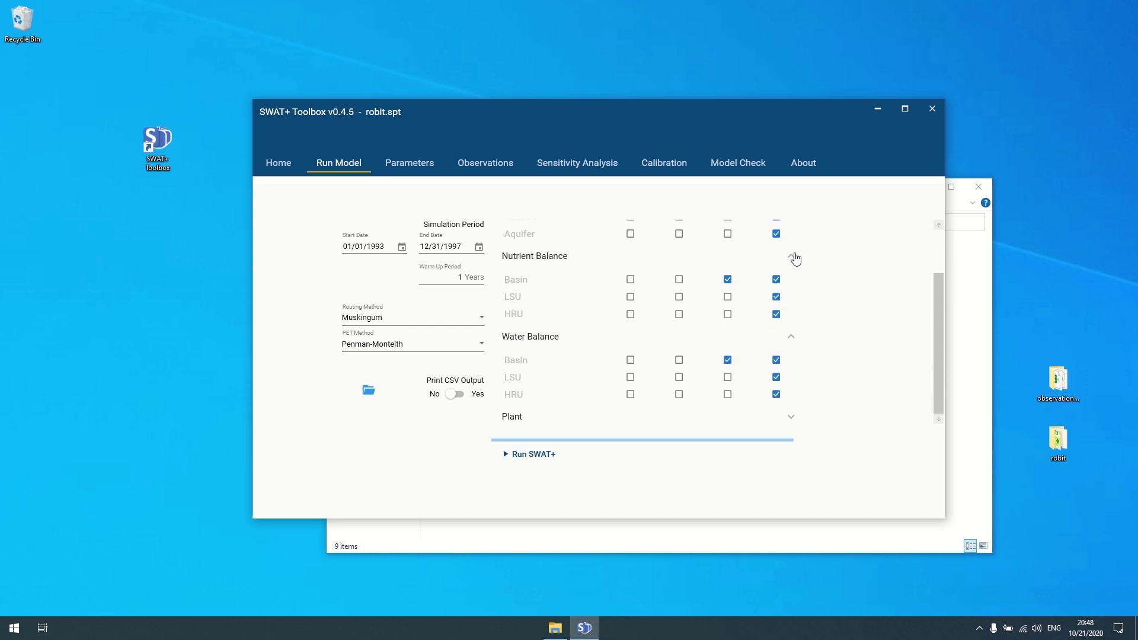
{"action": "scroll", "coordinate": [786, 331], "scroll_direction": "up", "scroll_amount": 2}
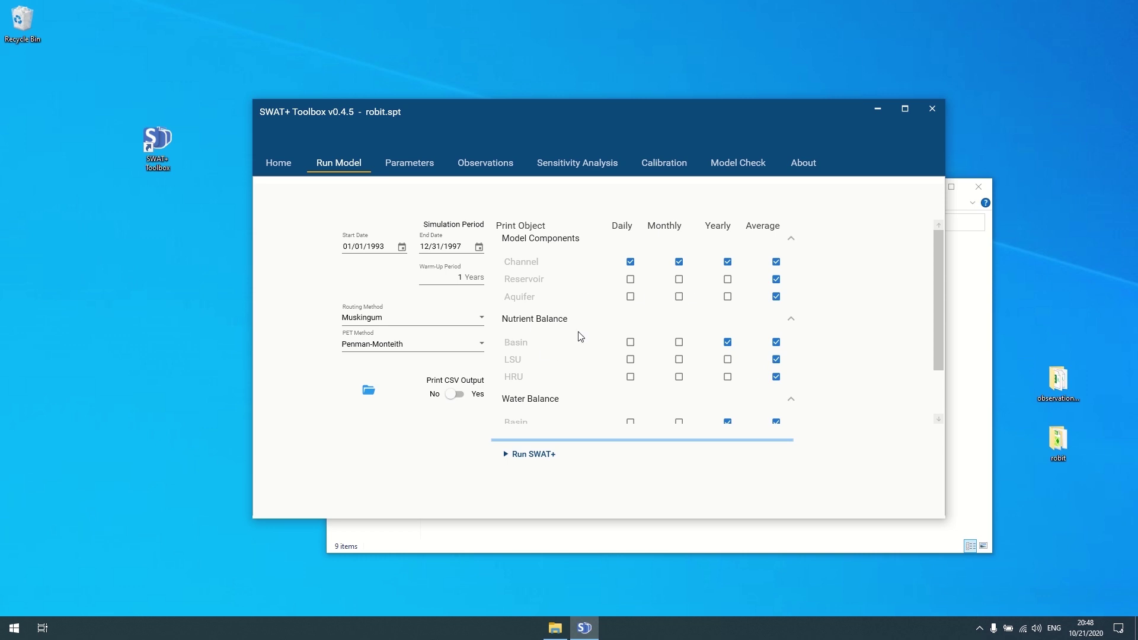
{"action": "scroll", "coordinate": [587, 323], "scroll_direction": "down", "scroll_amount": 2}
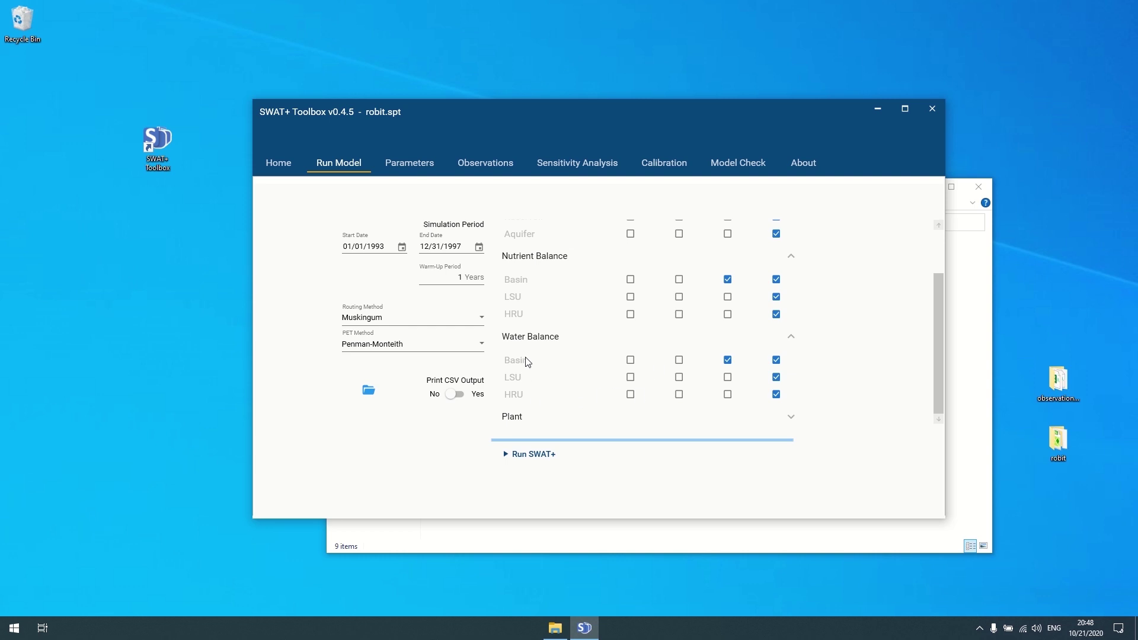
{"action": "left_click", "coordinate": [679, 359]}
{"action": "scroll", "coordinate": [678, 340], "scroll_direction": "up", "scroll_amount": 2}
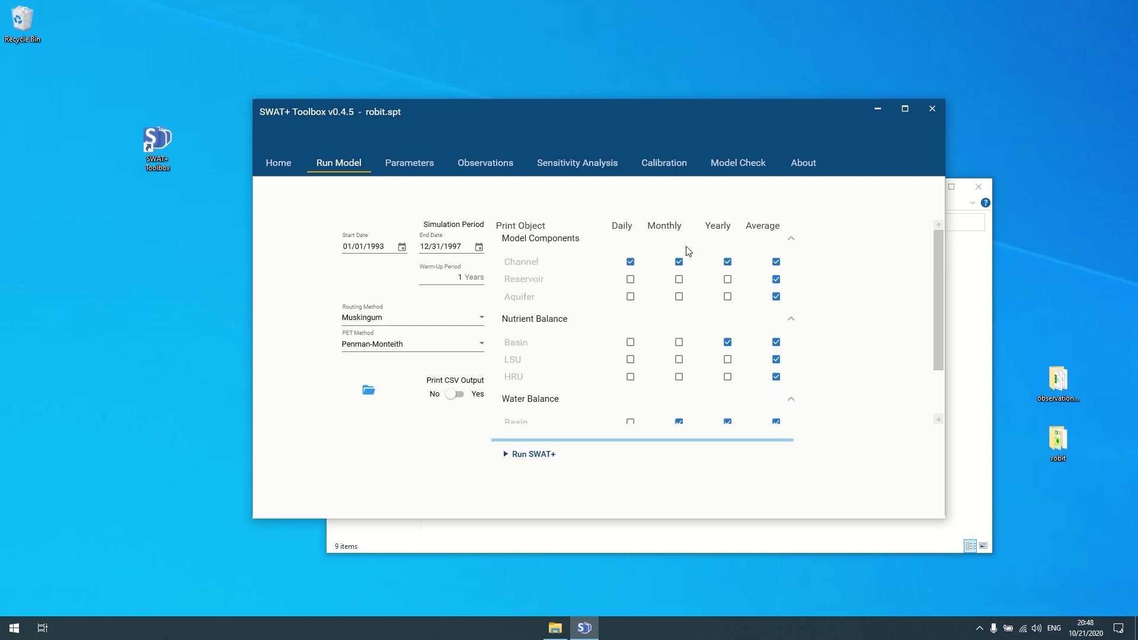
{"action": "scroll", "coordinate": [678, 320], "scroll_direction": "down", "scroll_amount": 3}
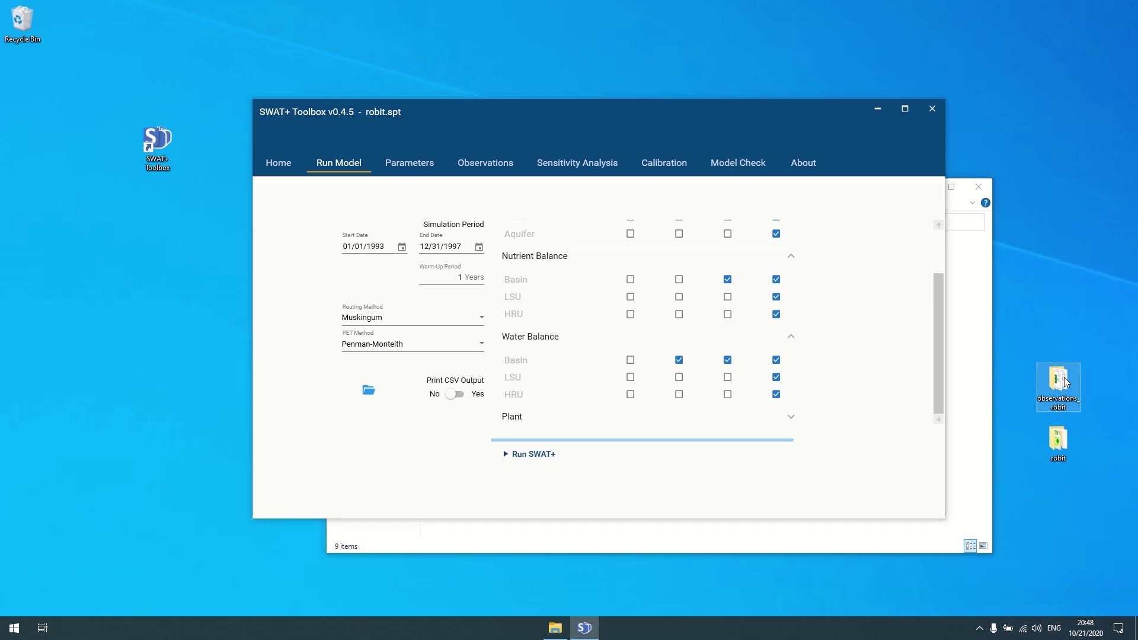
- Open the observations_robit folder from the desktop to view its observation files
{"action": "double_click", "coordinate": [1055, 396]}
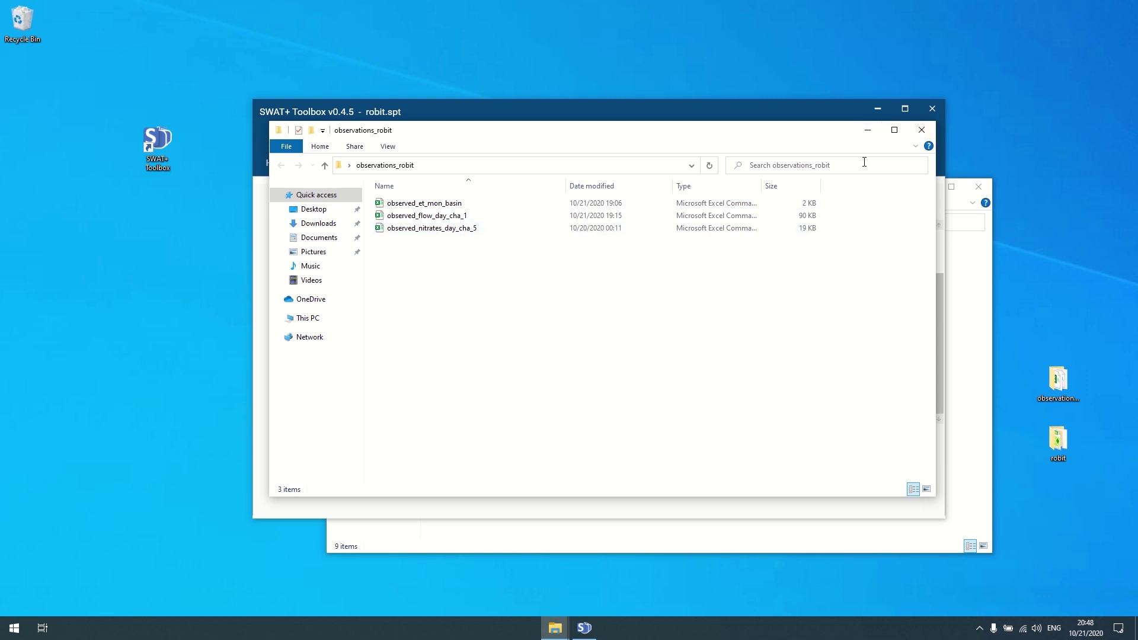
- Close the observations_robit folder and collapse the Nutrient Balance group in the print objects list
{"action": "left_click", "coordinate": [911, 133]}
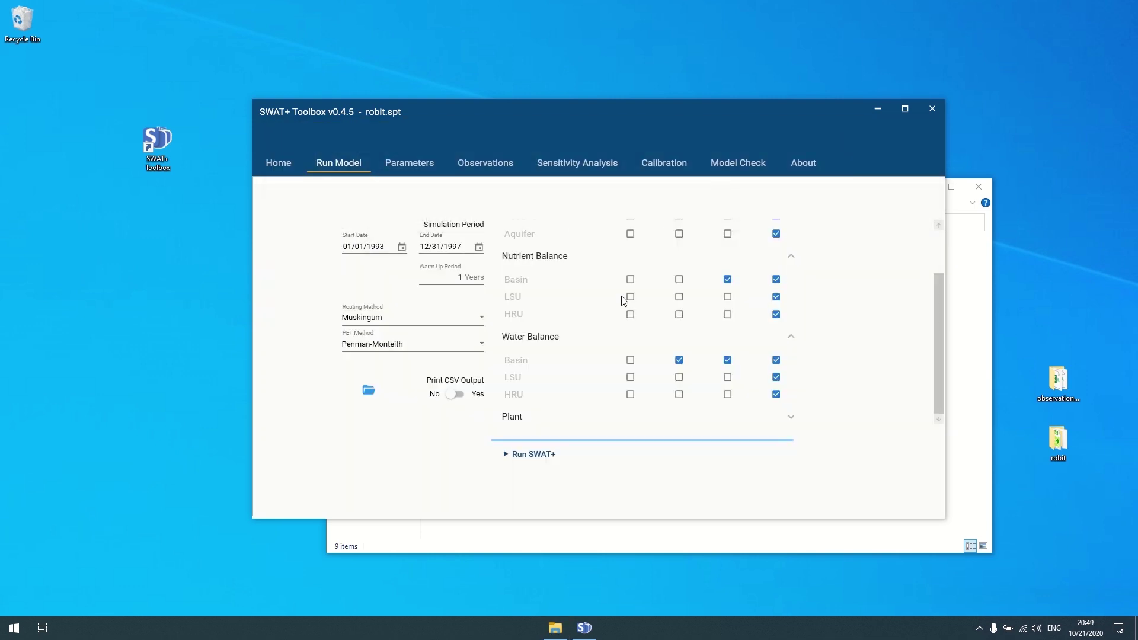
{"action": "scroll", "coordinate": [723, 305], "scroll_direction": "up", "scroll_amount": 2}
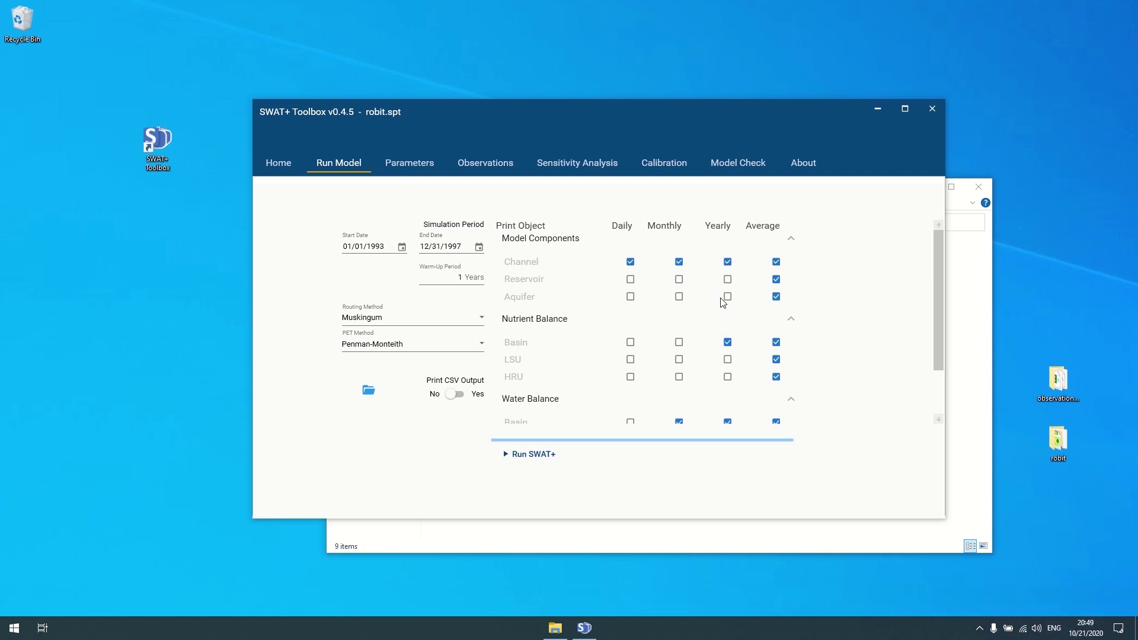
{"action": "left_click", "coordinate": [790, 321]}
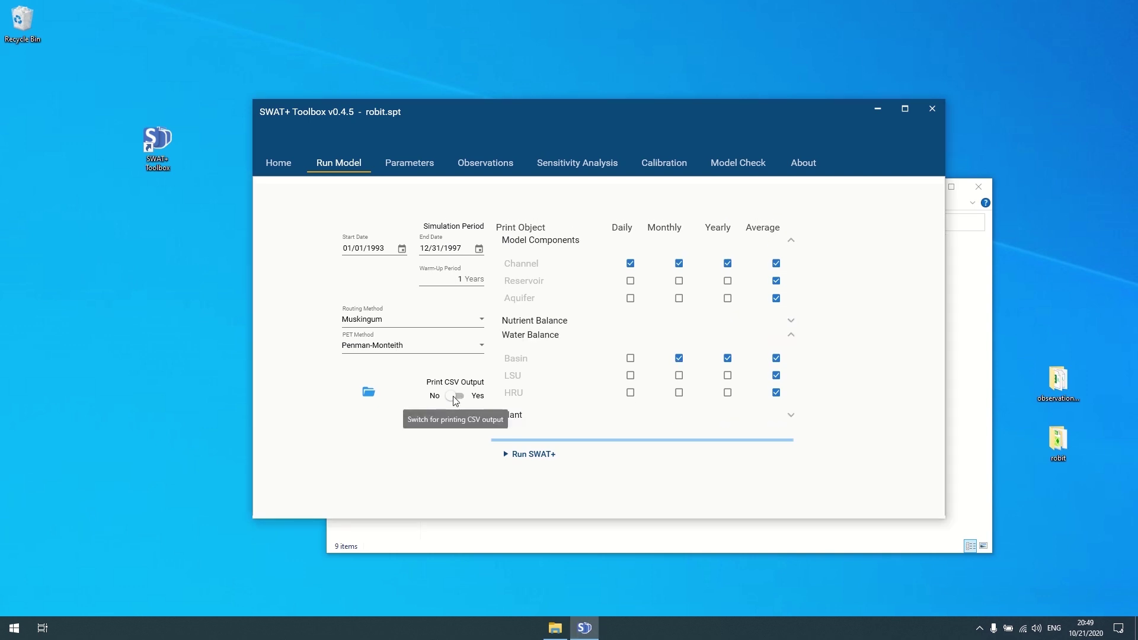
- Open the model's TxtInOut folder, view the aquifer_mon text file, and close both windows
{"action": "left_click", "coordinate": [369, 392]}
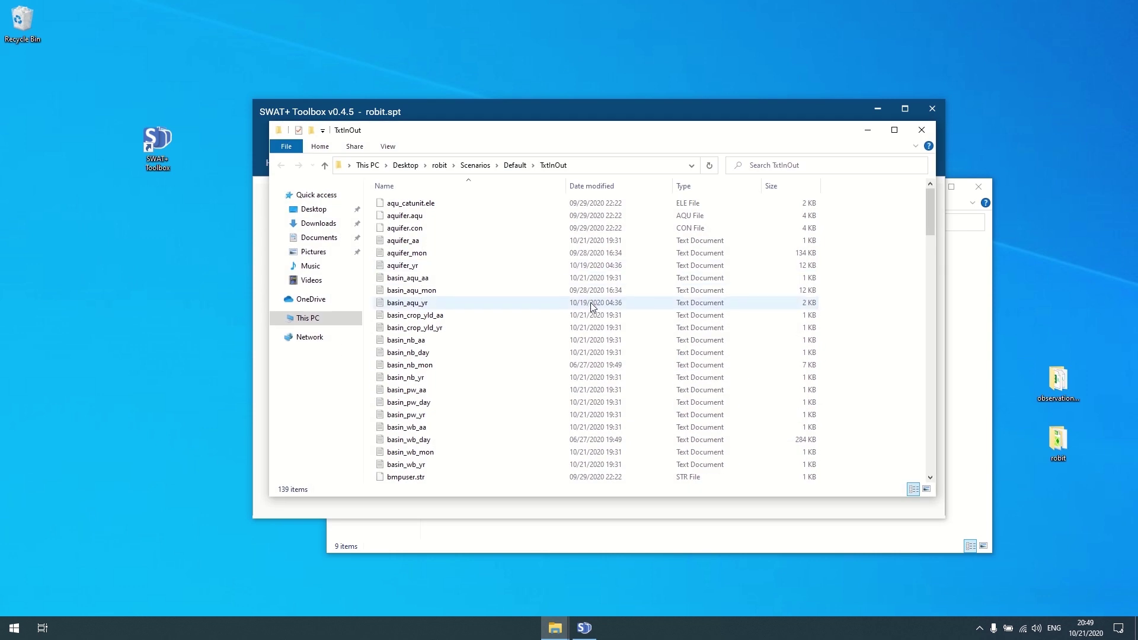
{"action": "left_click", "coordinate": [424, 278]}
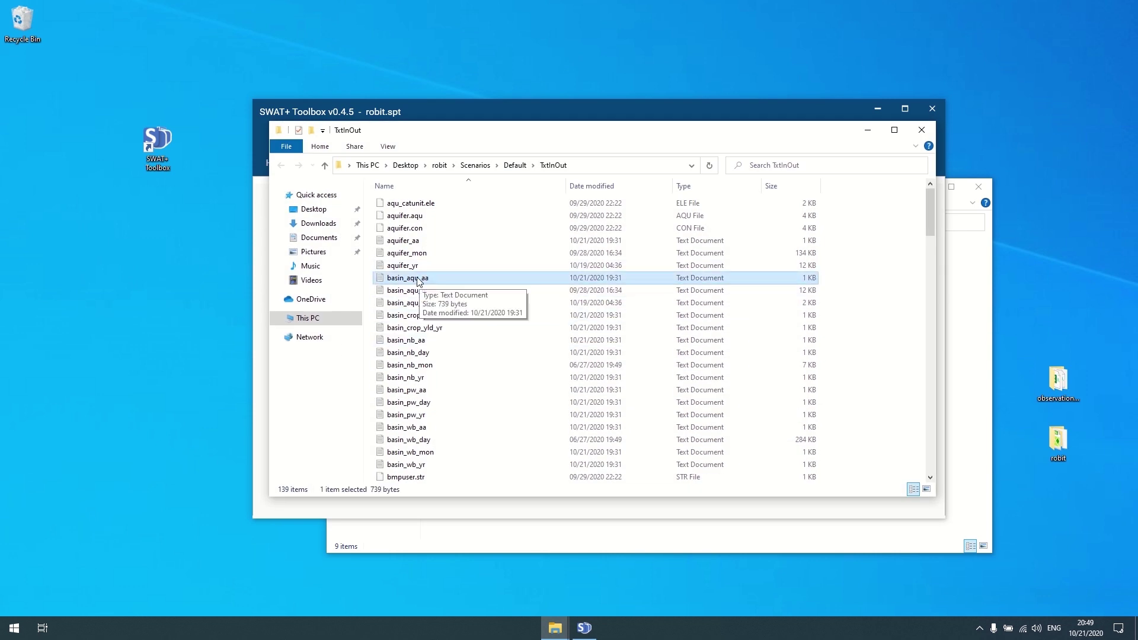
{"action": "double_click", "coordinate": [424, 278]}
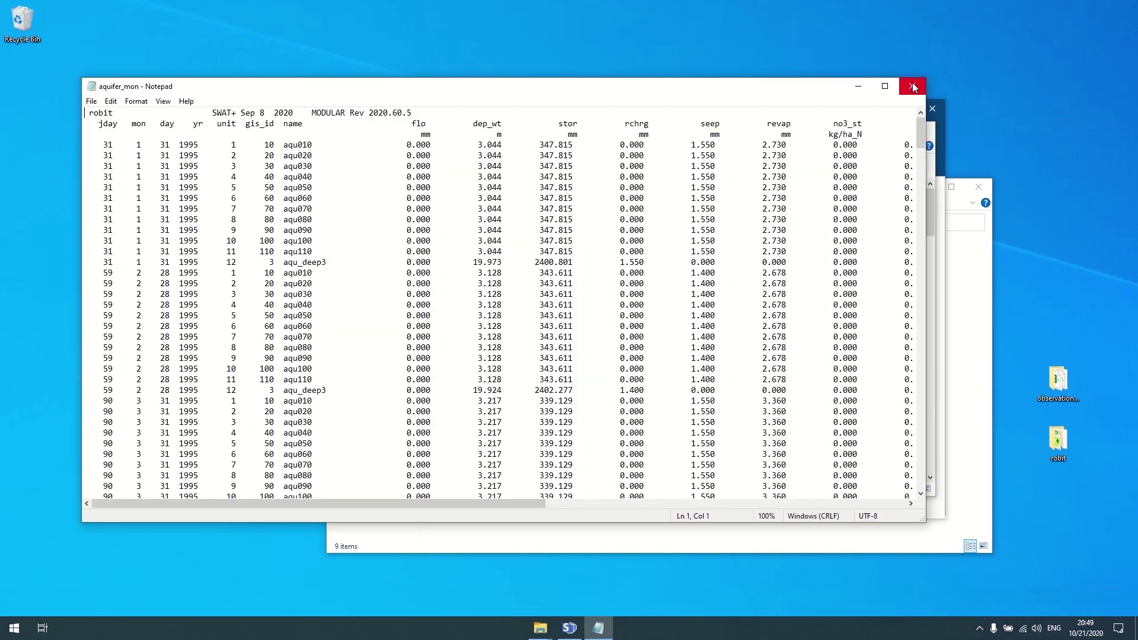
{"action": "left_click", "coordinate": [912, 86]}
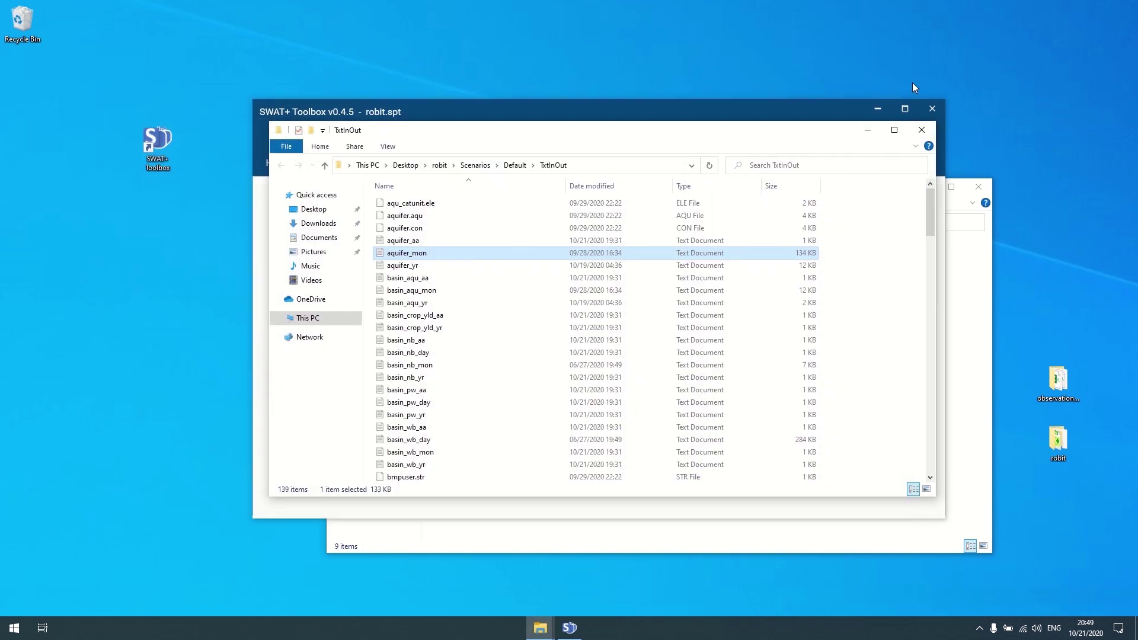
{"action": "left_click", "coordinate": [922, 130]}
- Enable CSV output printing and run SWAT+ with the current settings
{"action": "left_click", "coordinate": [454, 396]}
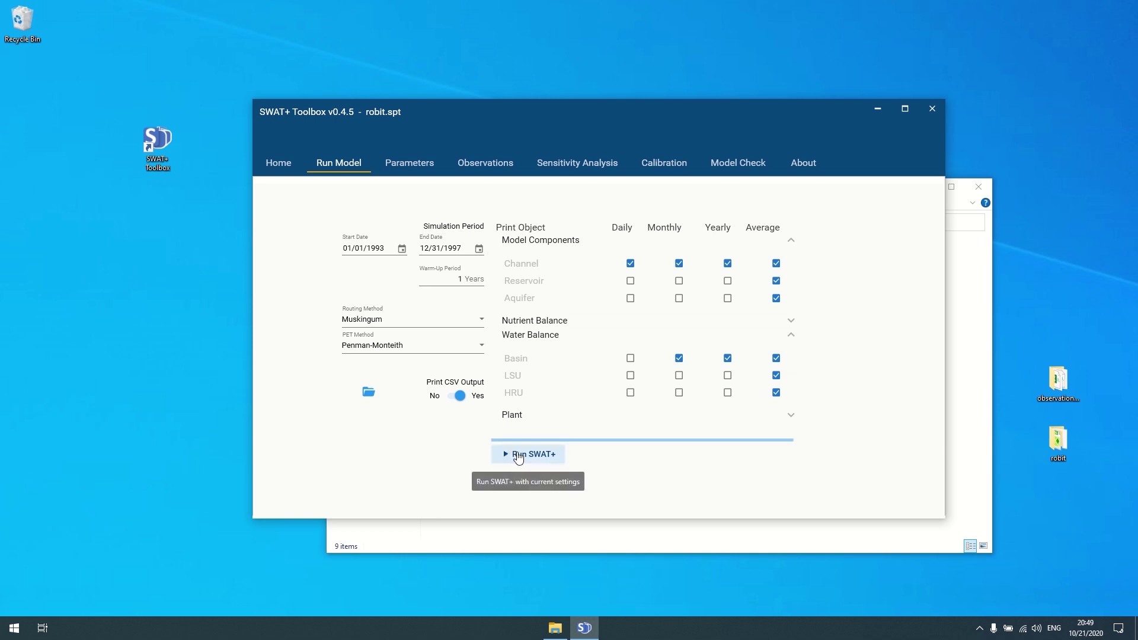
{"action": "left_click", "coordinate": [518, 457]}
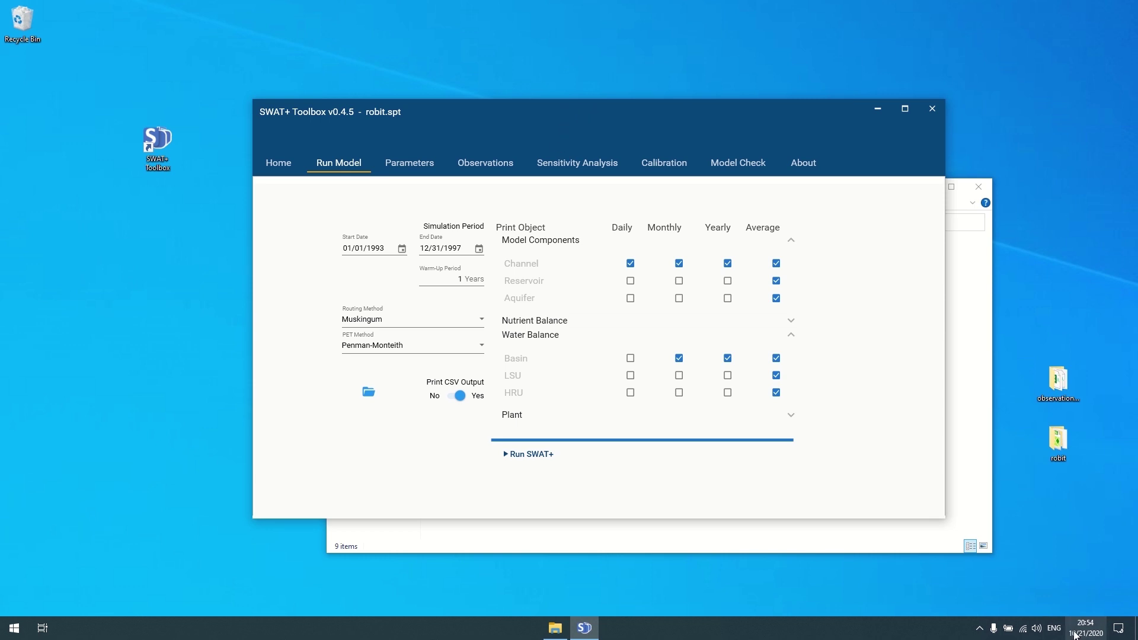
- Open the date format customization of the Windows regional settings, starting from the taskbar clock's date and time settings
{"action": "mouse_move", "coordinate": [1079, 636]}
{"action": "right_click", "coordinate": [1087, 629]}
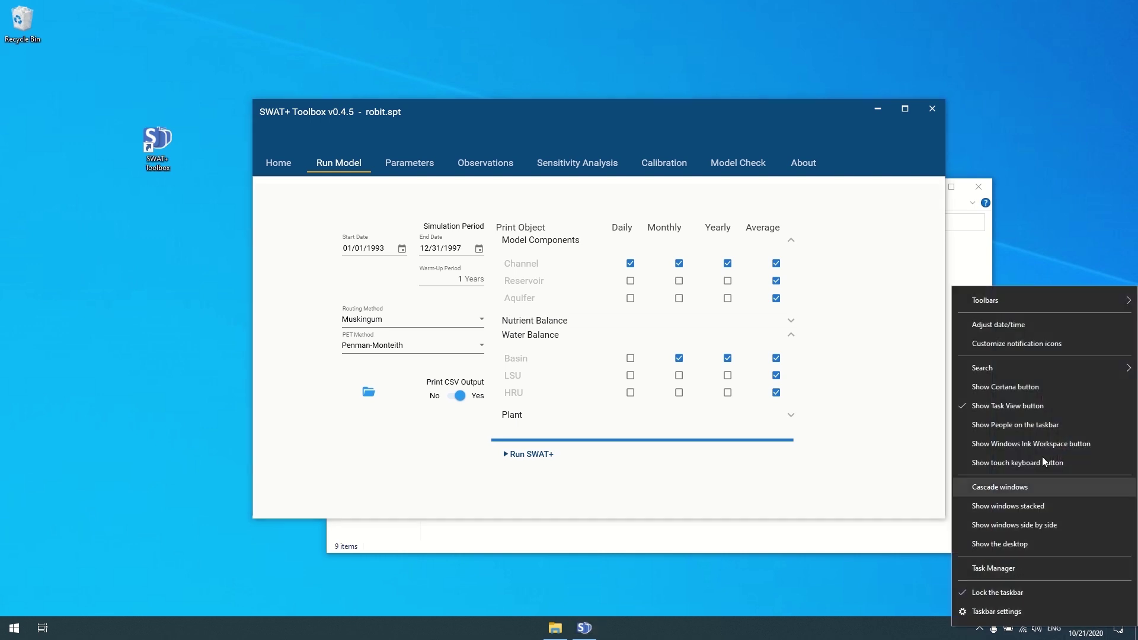
{"action": "left_click", "coordinate": [987, 323]}
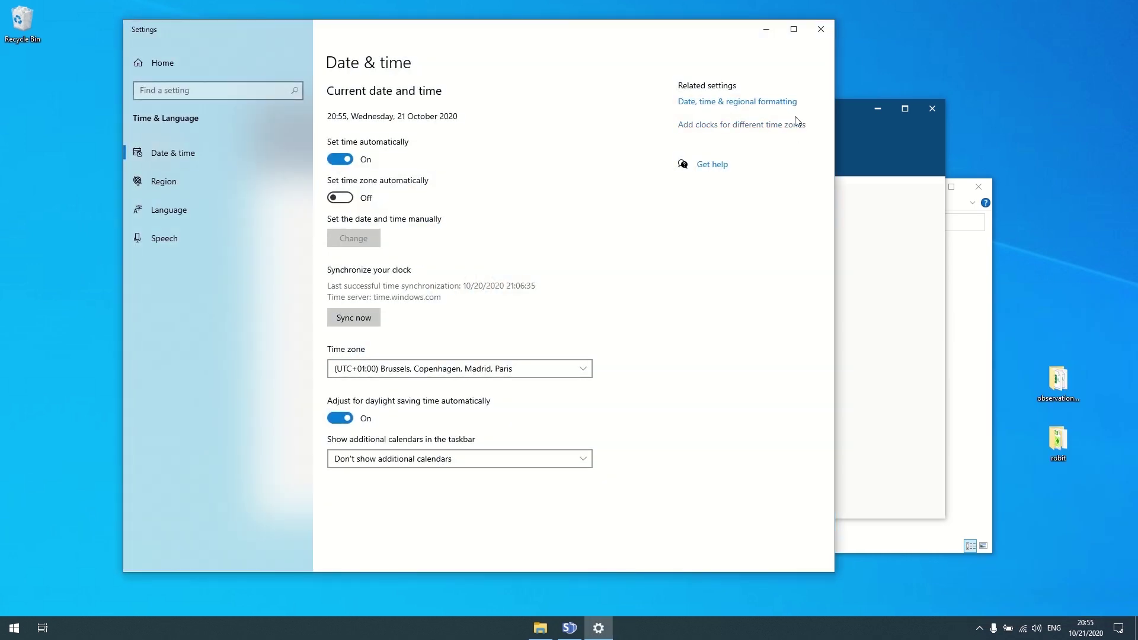
{"action": "left_click", "coordinate": [735, 101]}
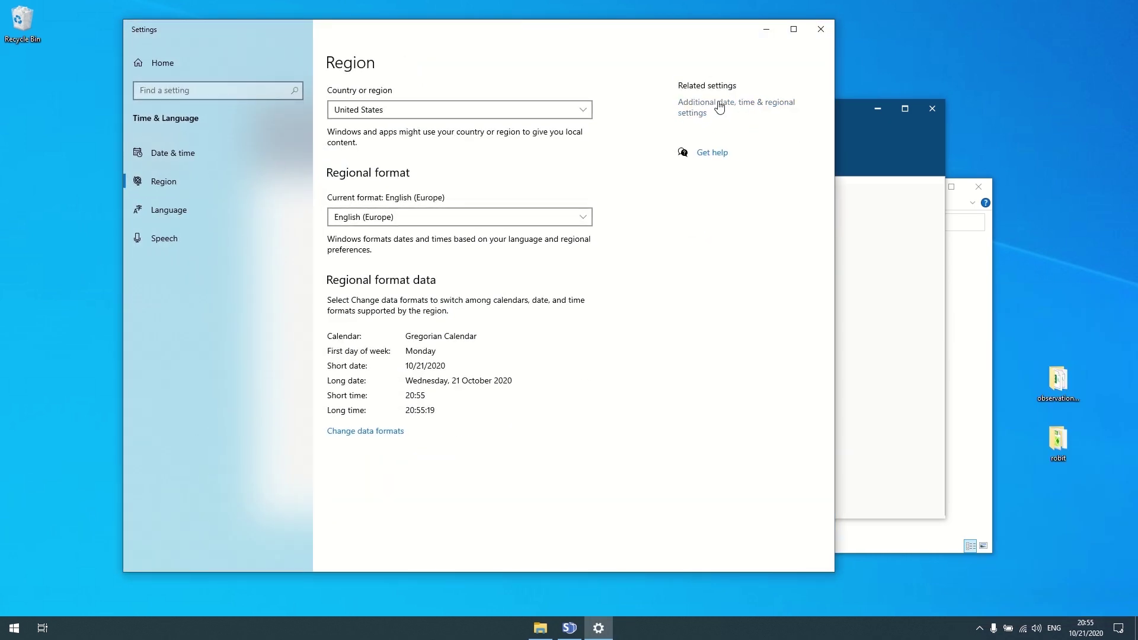
{"action": "left_click", "coordinate": [720, 107]}
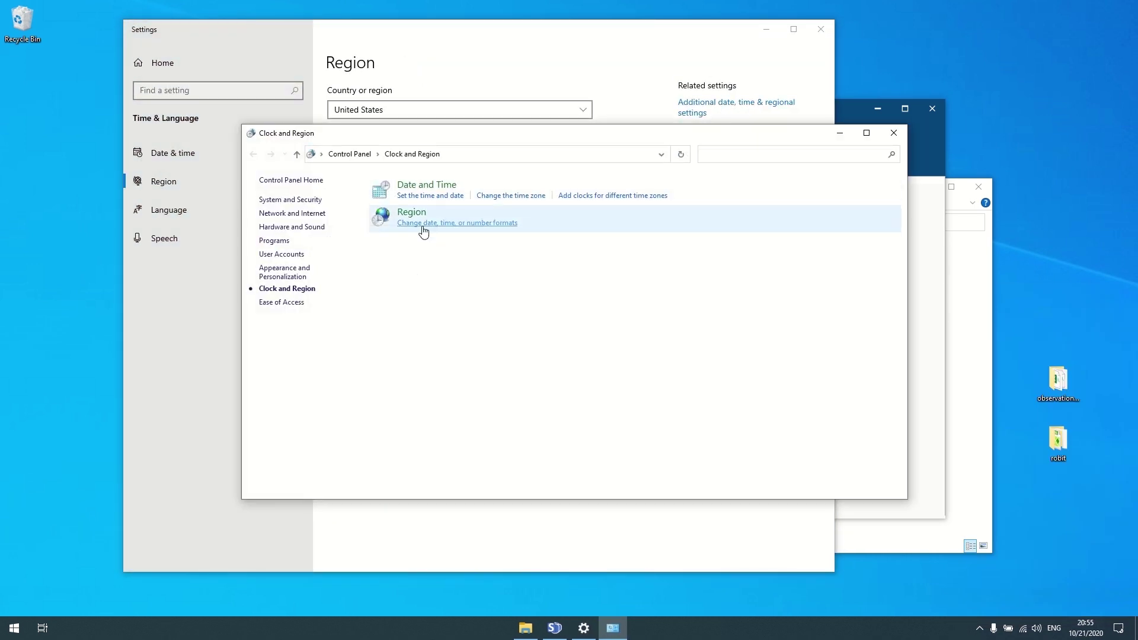
{"action": "left_click", "coordinate": [423, 224]}
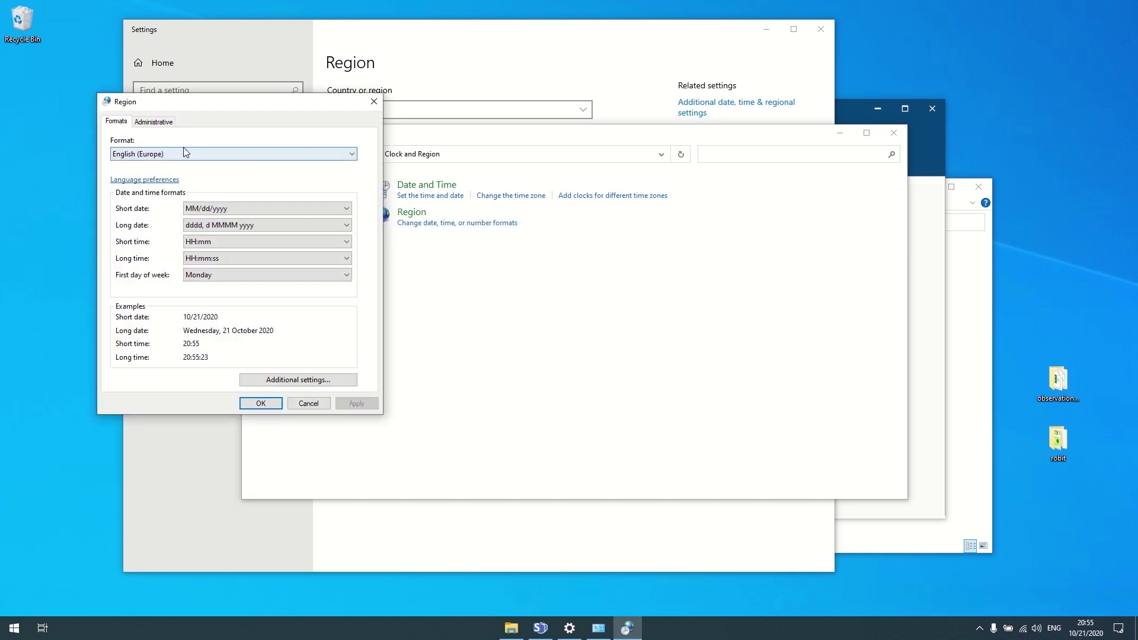
{"action": "left_click", "coordinate": [290, 380]}
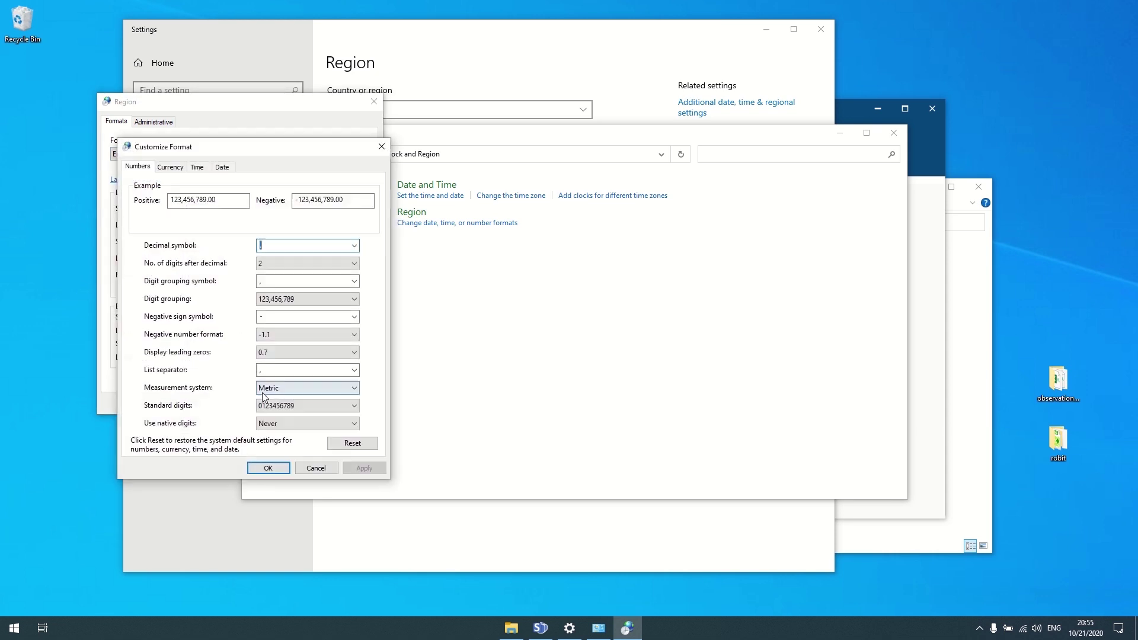
{"action": "left_click", "coordinate": [223, 168]}
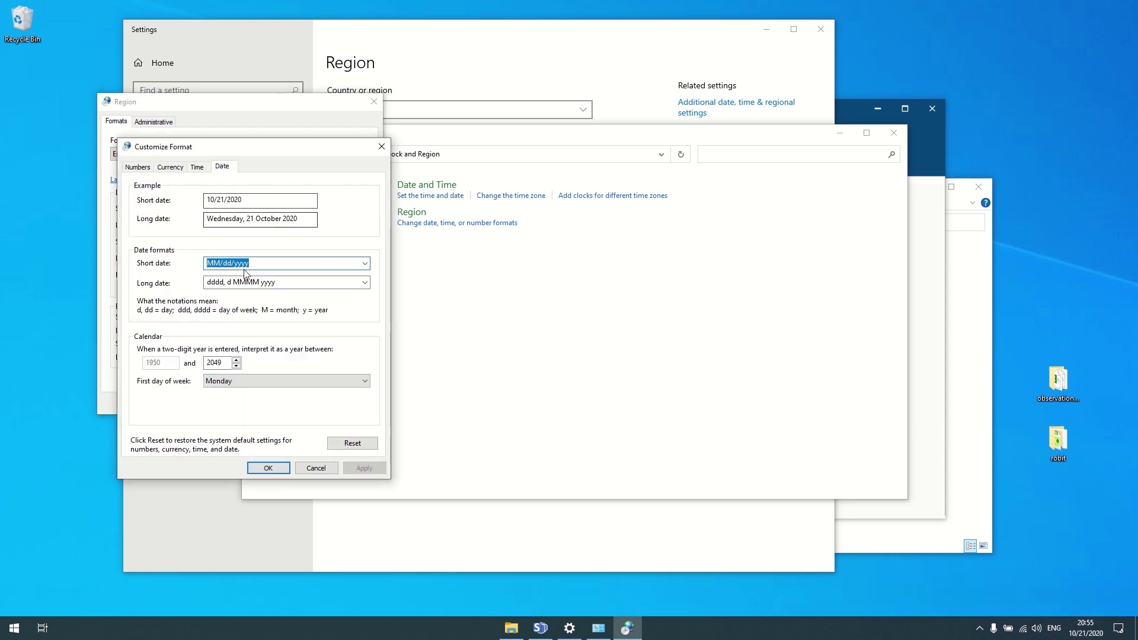
- Set the Windows short date format to dd/MM/yyyy and confirm the customization
{"action": "left_click", "coordinate": [221, 263]}
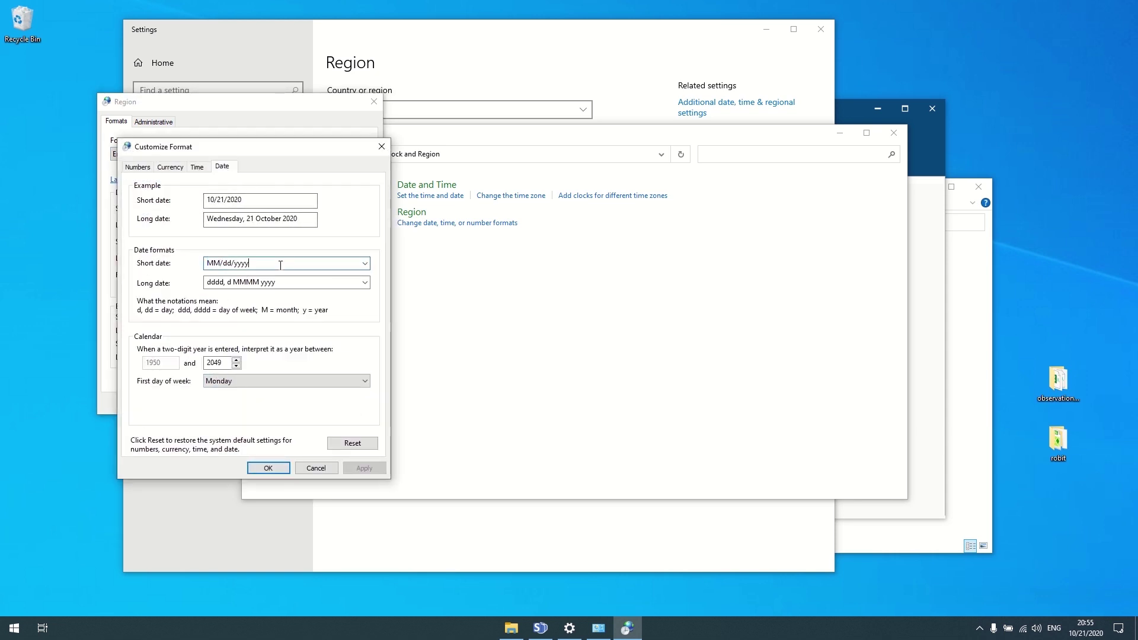
{"action": "left_click_drag", "start_coordinate": [279, 263], "coordinate": [73, 244]}
{"action": "type", "text": "dd"}
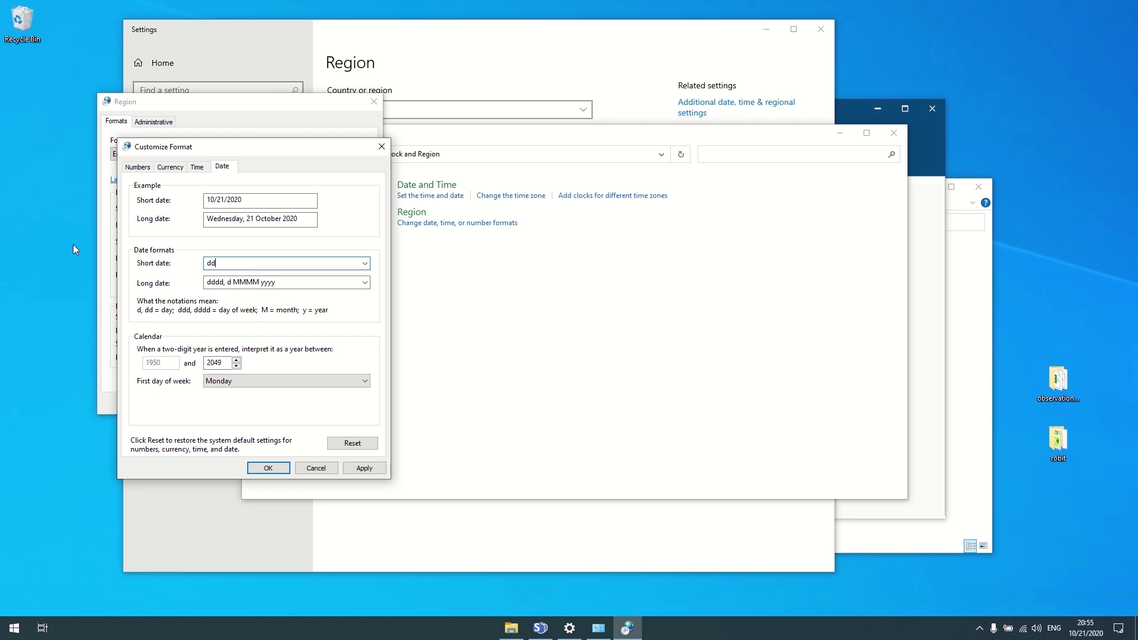
{"action": "type", "text": "/mm/yyyy"}
{"action": "left_click", "coordinate": [364, 467]}
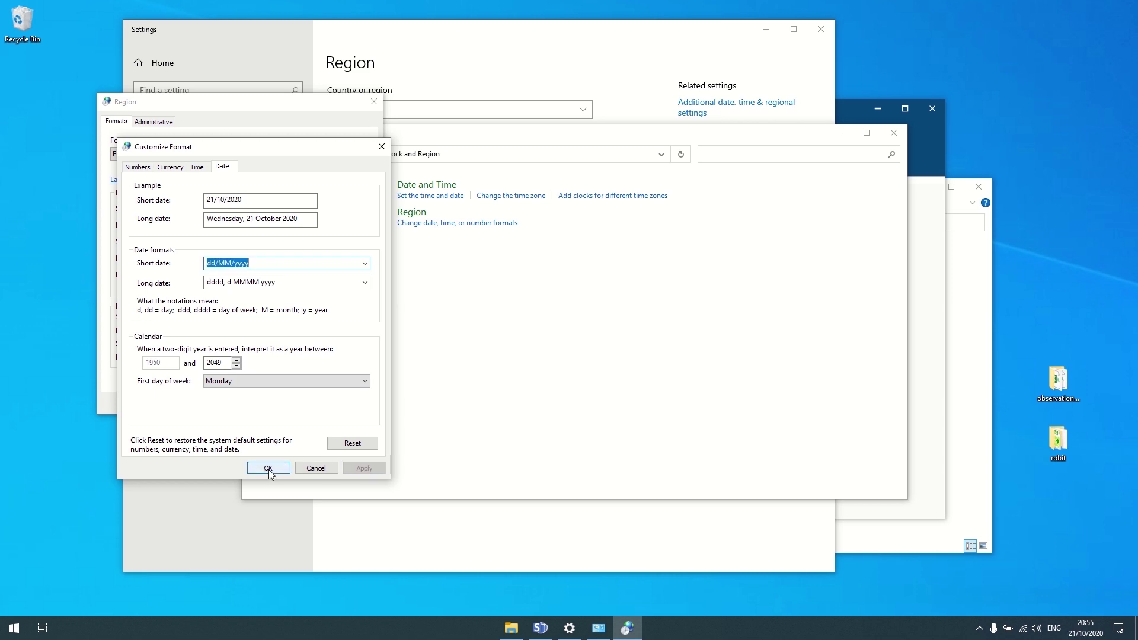
{"action": "left_click", "coordinate": [268, 470]}
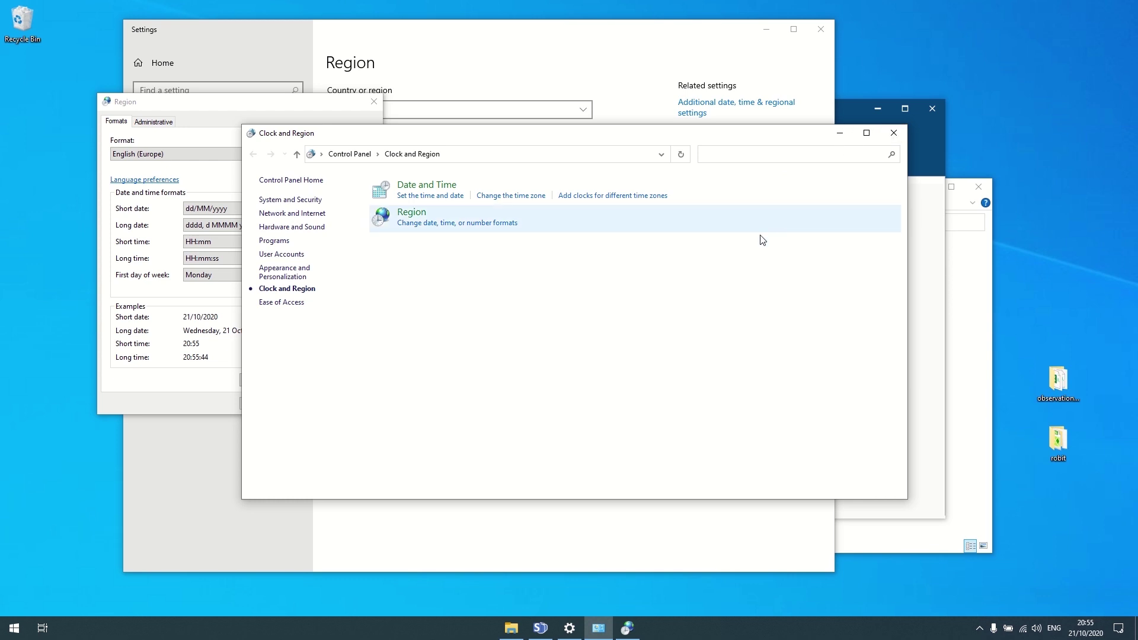
- Apply the regional format change and close the Control Panel, Region and Settings windows
{"action": "left_click", "coordinate": [894, 134]}
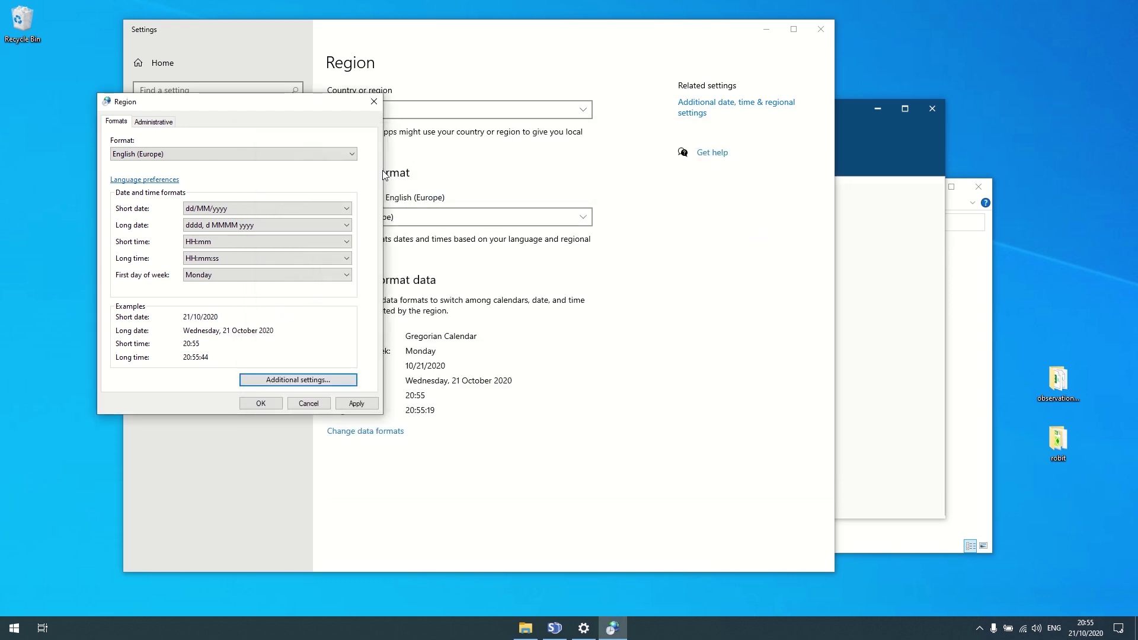
{"action": "left_click", "coordinate": [351, 404]}
{"action": "left_click", "coordinate": [272, 403]}
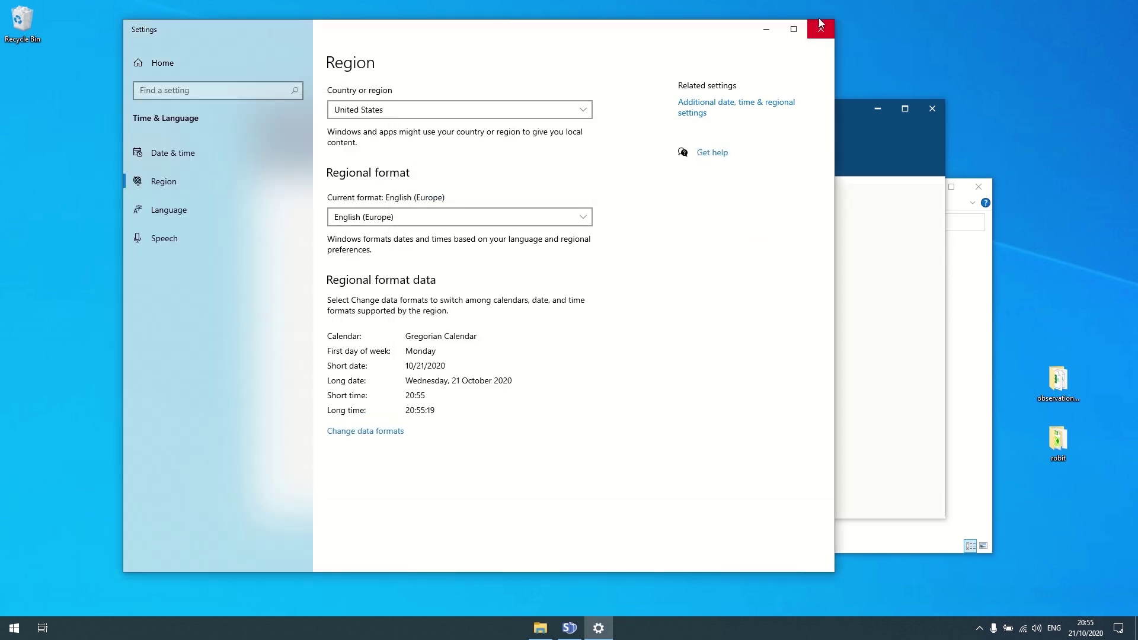
{"action": "left_click", "coordinate": [821, 29]}
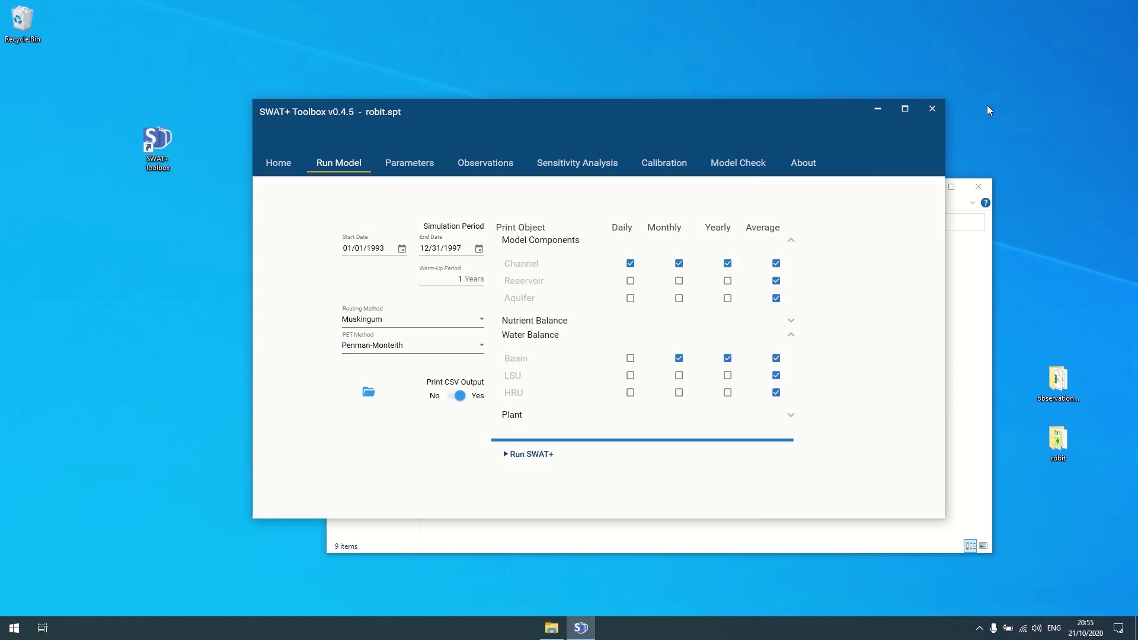
- Show the toolbox's Observations page and open the observations_robit folder in a narrowed window beside it
{"action": "left_click", "coordinate": [477, 165]}
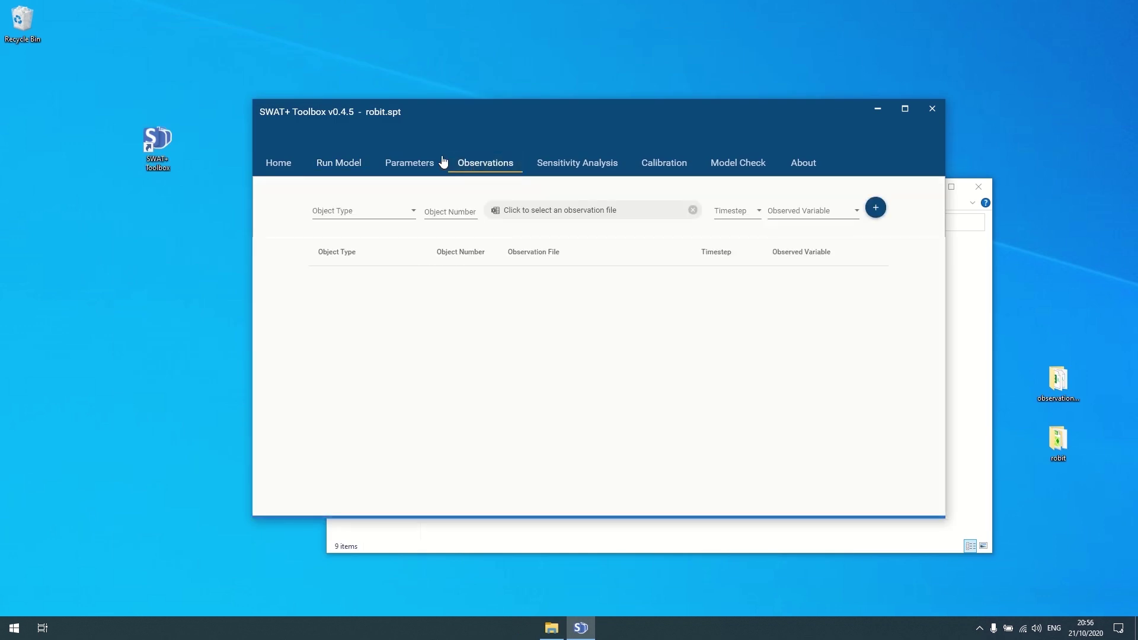
{"action": "double_click", "coordinate": [1059, 380]}
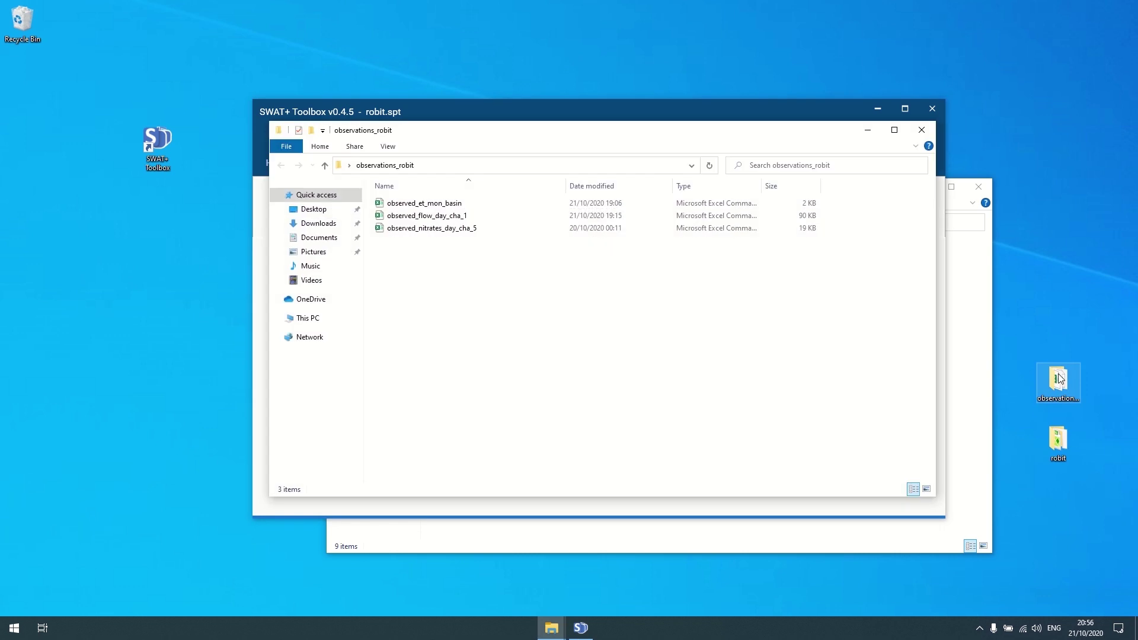
{"action": "left_click_drag", "start_coordinate": [727, 134], "coordinate": [473, 143]}
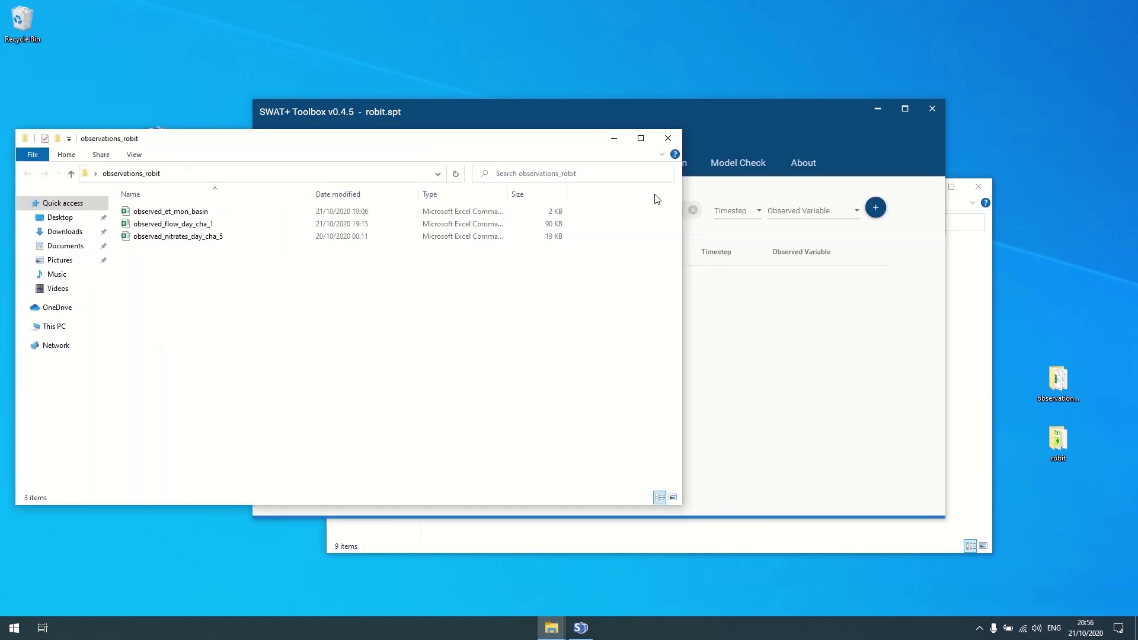
{"action": "left_click_drag", "start_coordinate": [681, 201], "coordinate": [285, 202]}
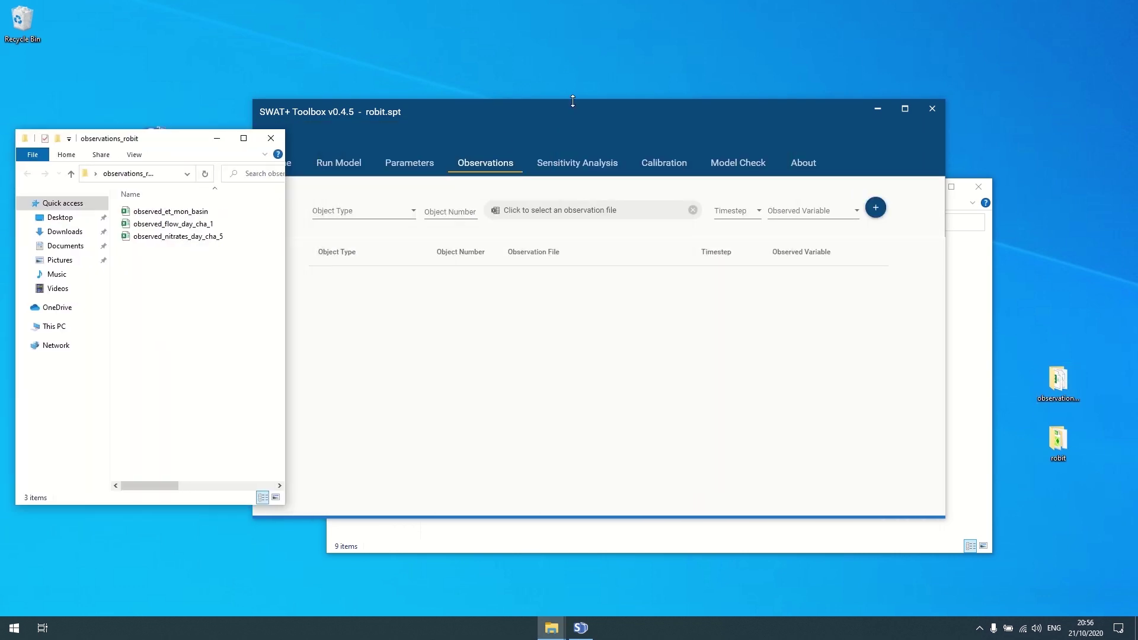
- Enlarge the SWAT+ Toolbox window and place it and the observations folder side by side with the file names visible
{"action": "left_click_drag", "start_coordinate": [572, 101], "coordinate": [496, 84]}
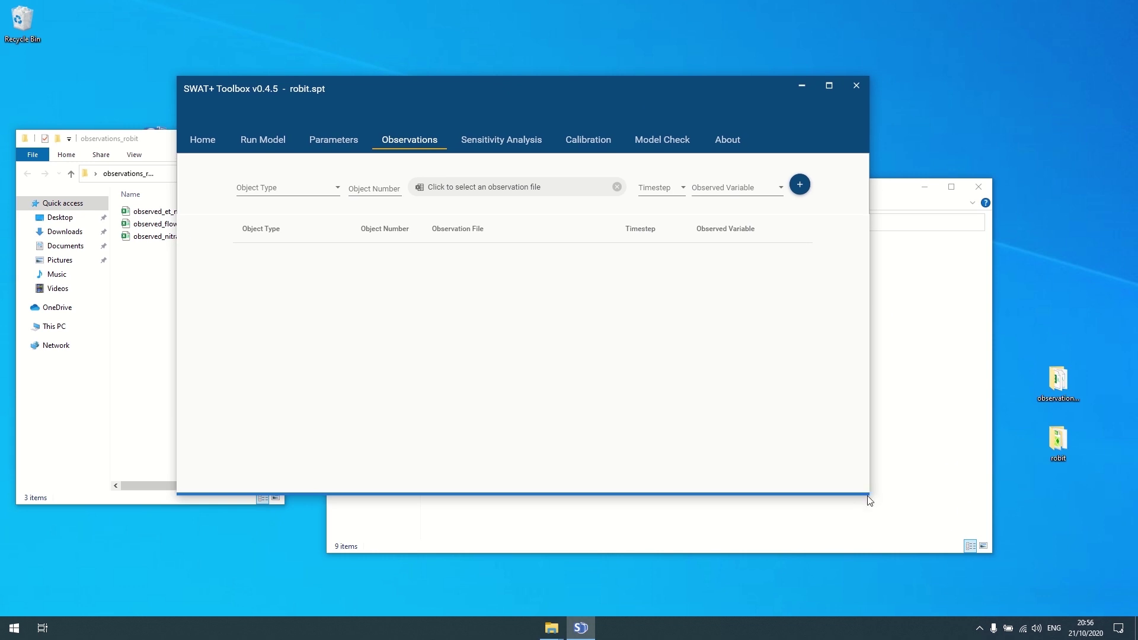
{"action": "left_click_drag", "start_coordinate": [868, 497], "coordinate": [1018, 555]}
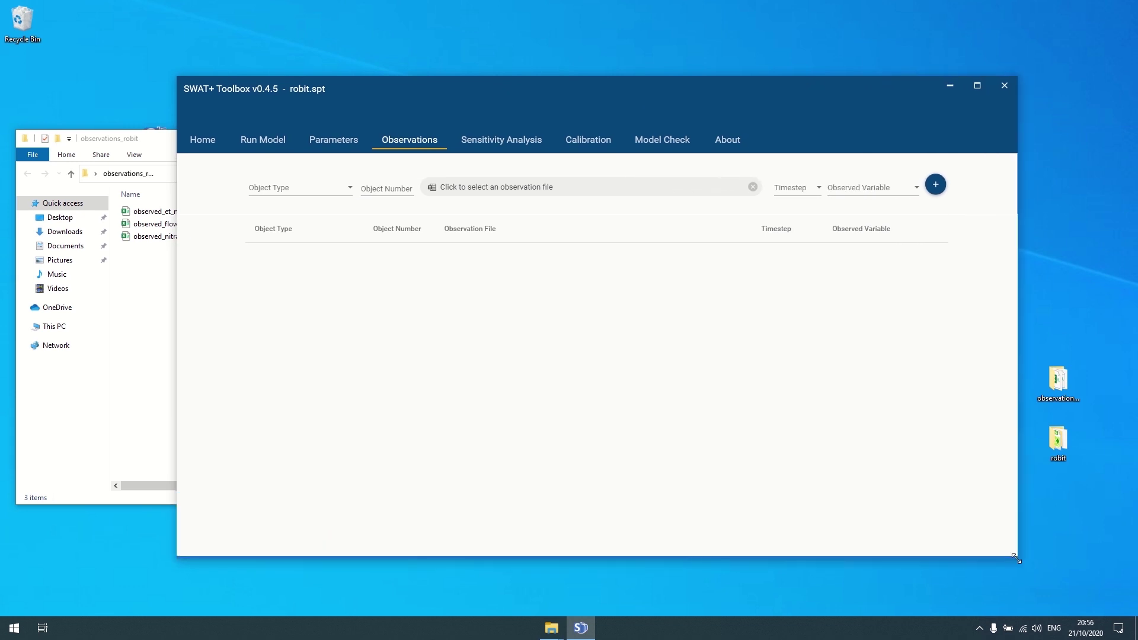
{"action": "left_click_drag", "start_coordinate": [286, 89], "coordinate": [311, 90]}
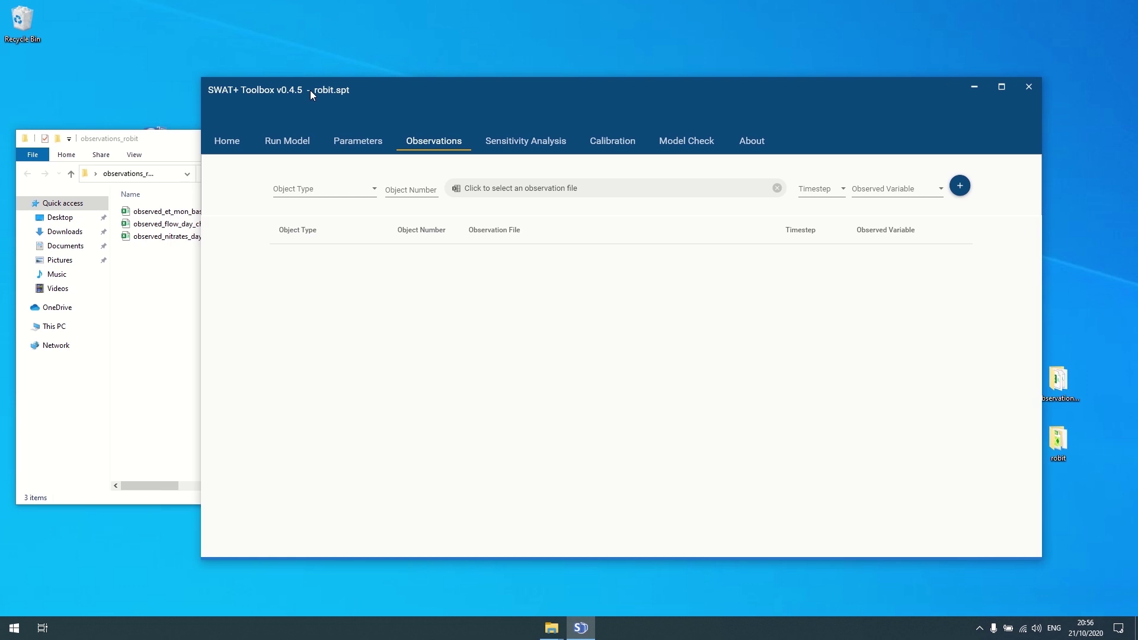
{"action": "left_click_drag", "start_coordinate": [168, 138], "coordinate": [143, 142]}
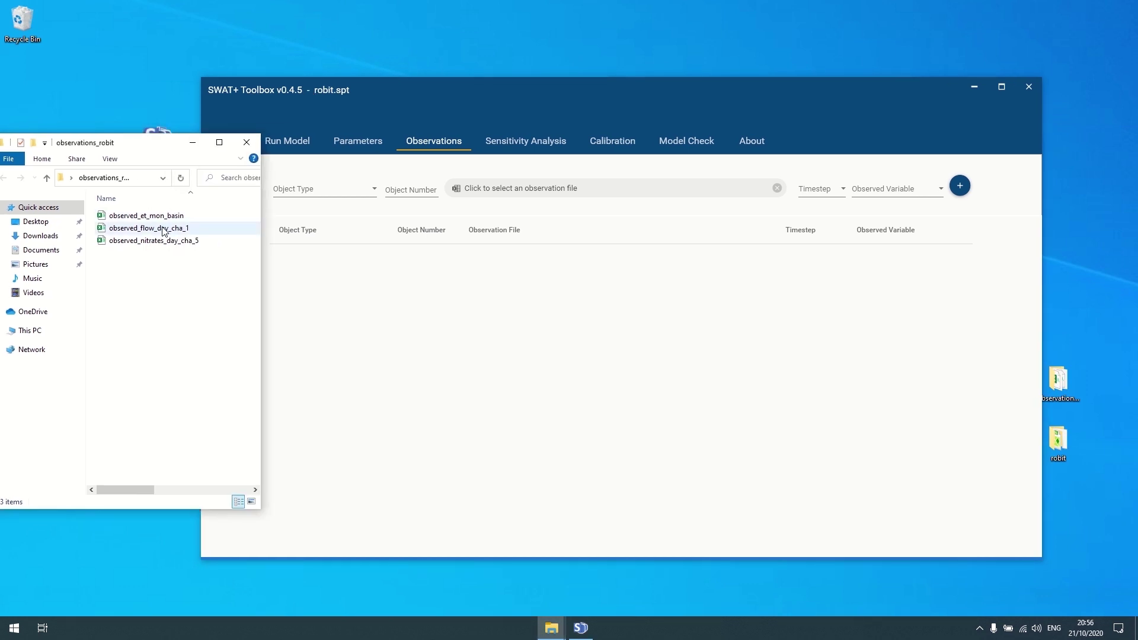
- Open observed_flow_day_cha_1 in Excel and fit the Date column's width to view the daily dates and flow values
{"action": "left_click", "coordinate": [155, 231]}
{"action": "double_click", "coordinate": [155, 231]}
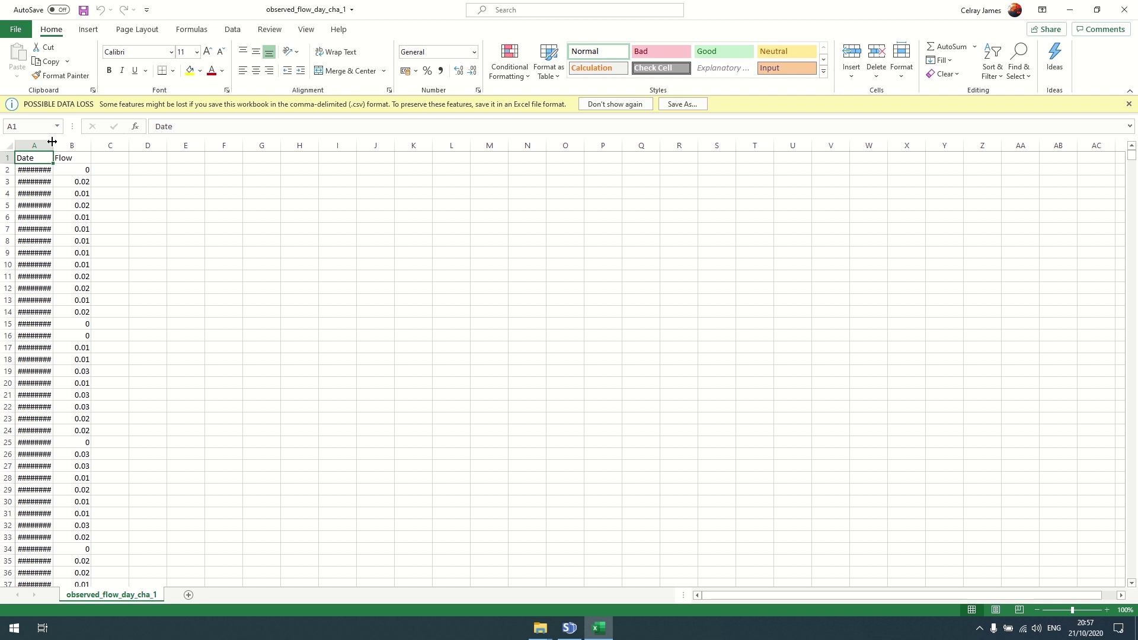
{"action": "left_click_drag", "start_coordinate": [53, 146], "coordinate": [84, 146]}
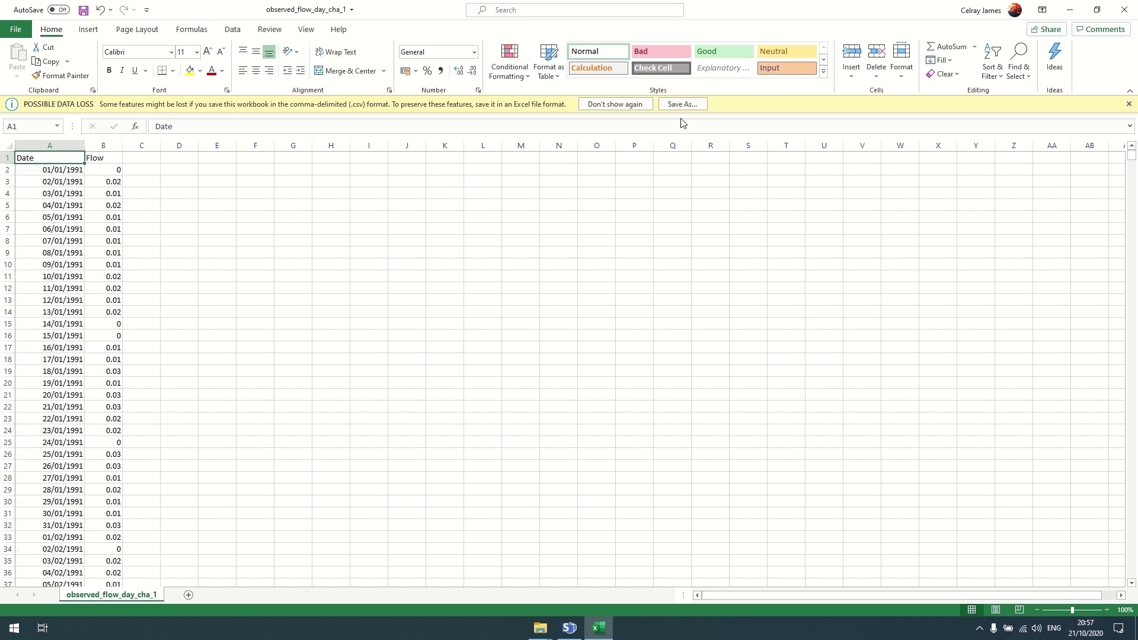
{"action": "left_click", "coordinate": [1129, 103]}
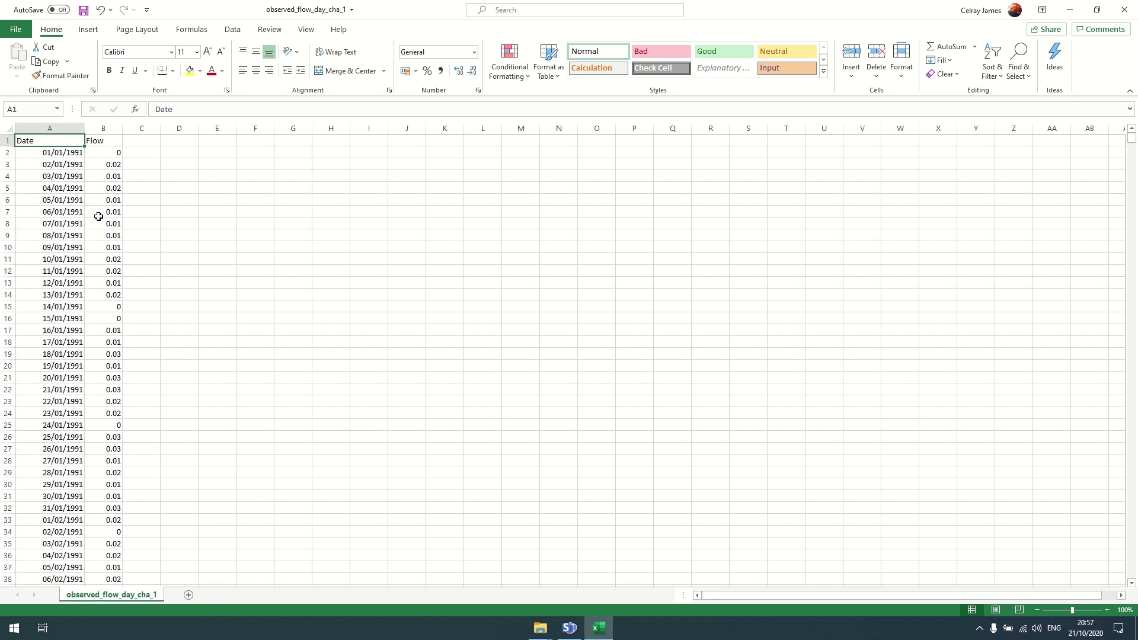
{"action": "double_click", "coordinate": [84, 129]}
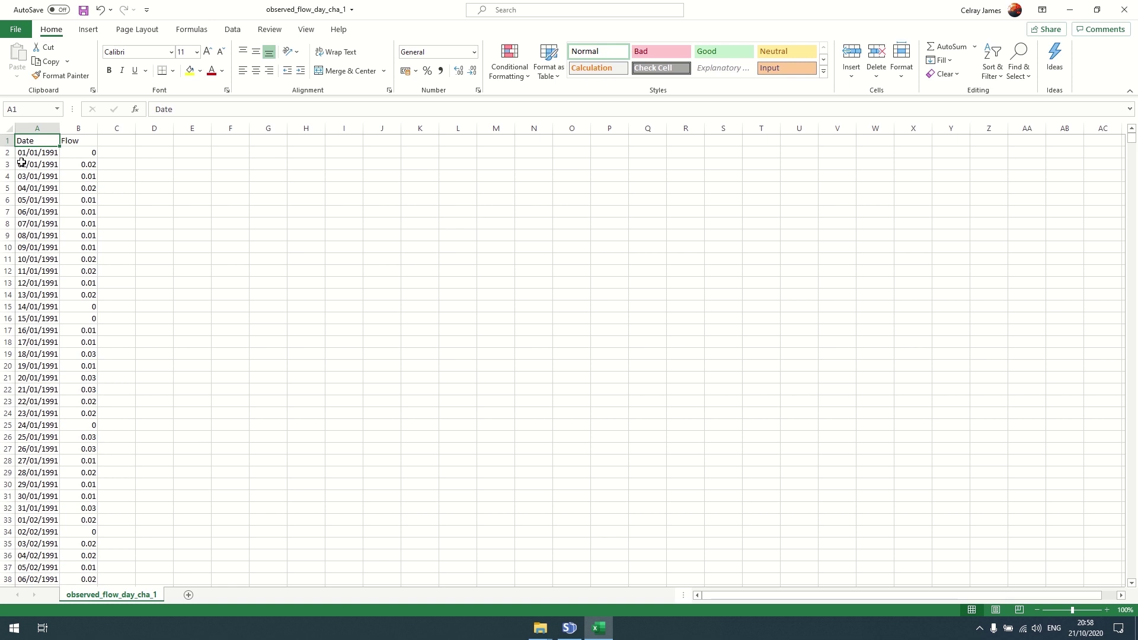
- Look through the daily flow records further down the sheet and close the workbook without saving changes
{"action": "scroll", "coordinate": [42, 474], "scroll_direction": "down", "scroll_amount": 7}
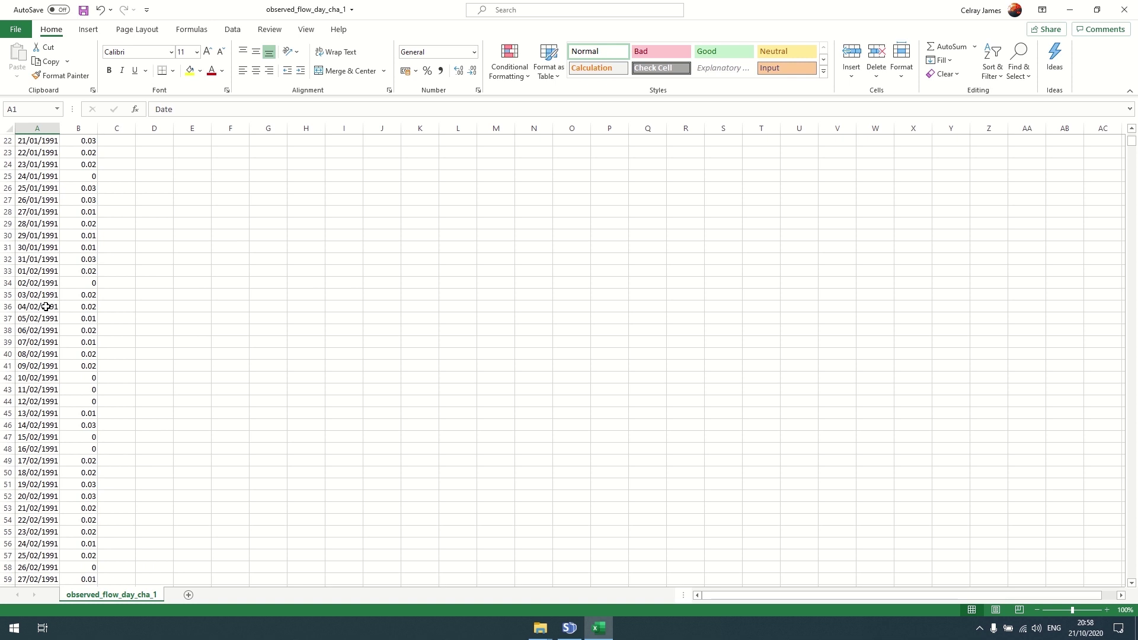
{"action": "left_click", "coordinate": [1125, 10]}
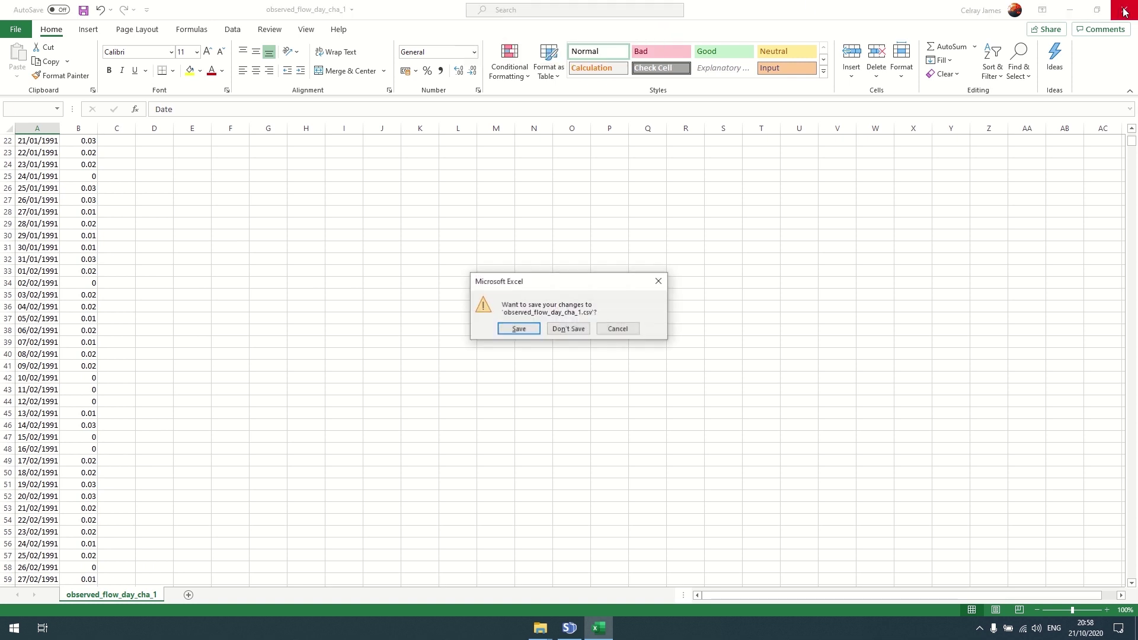
{"action": "left_click", "coordinate": [517, 329]}
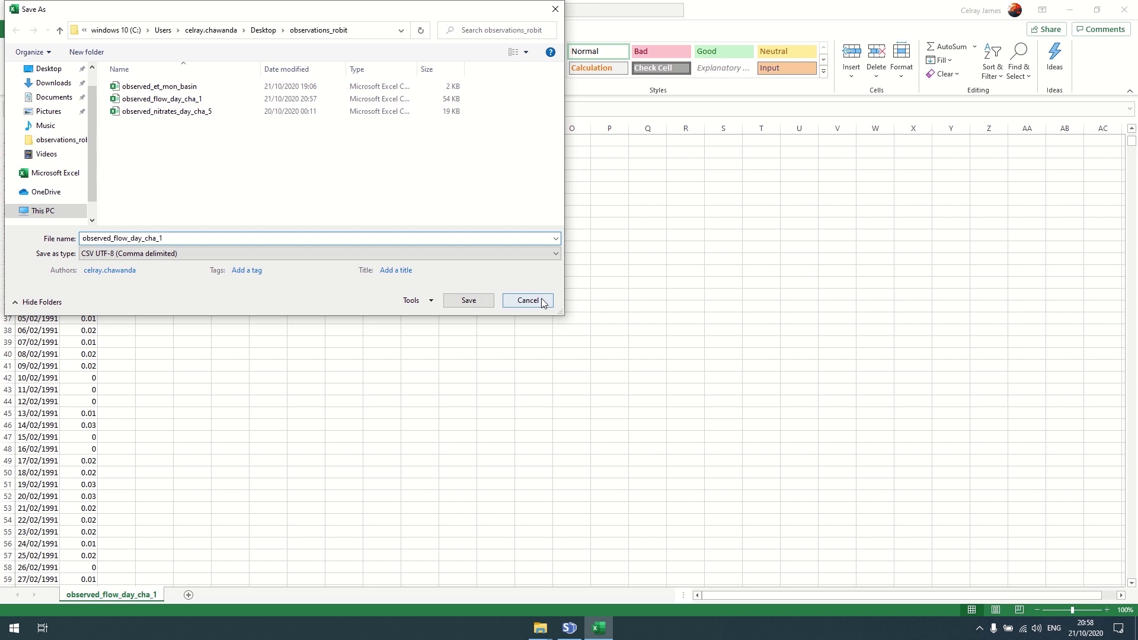
{"action": "left_click", "coordinate": [543, 301]}
{"action": "left_click", "coordinate": [580, 327]}
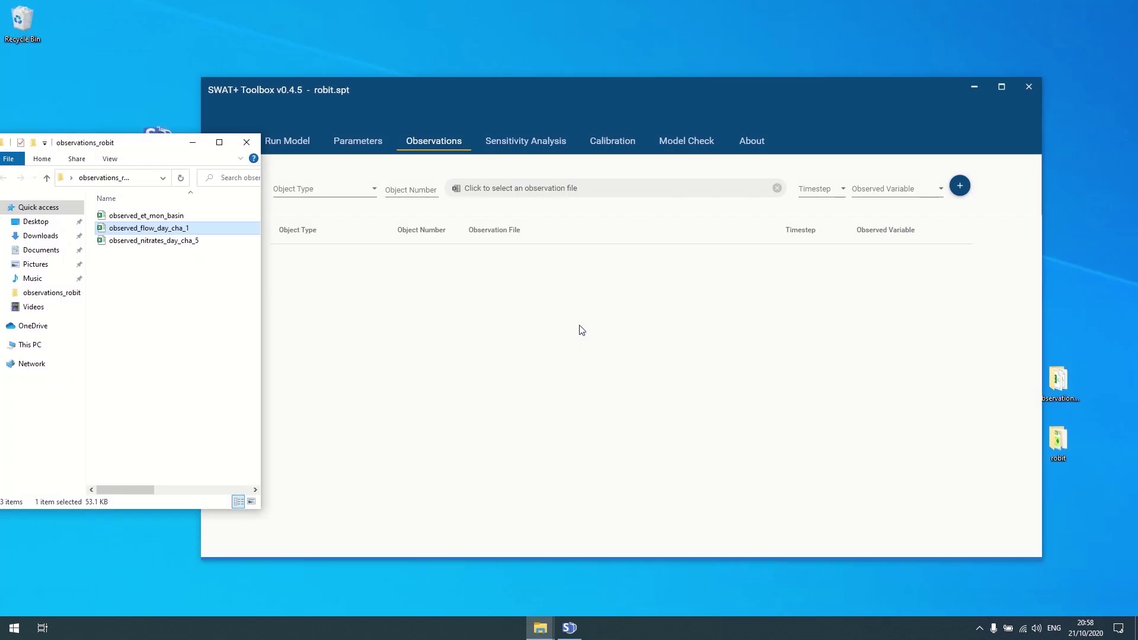
- Return to SWAT+ Toolbox and set the new observation's object type to Channel and its object number to 1
{"action": "left_click", "coordinate": [539, 348]}
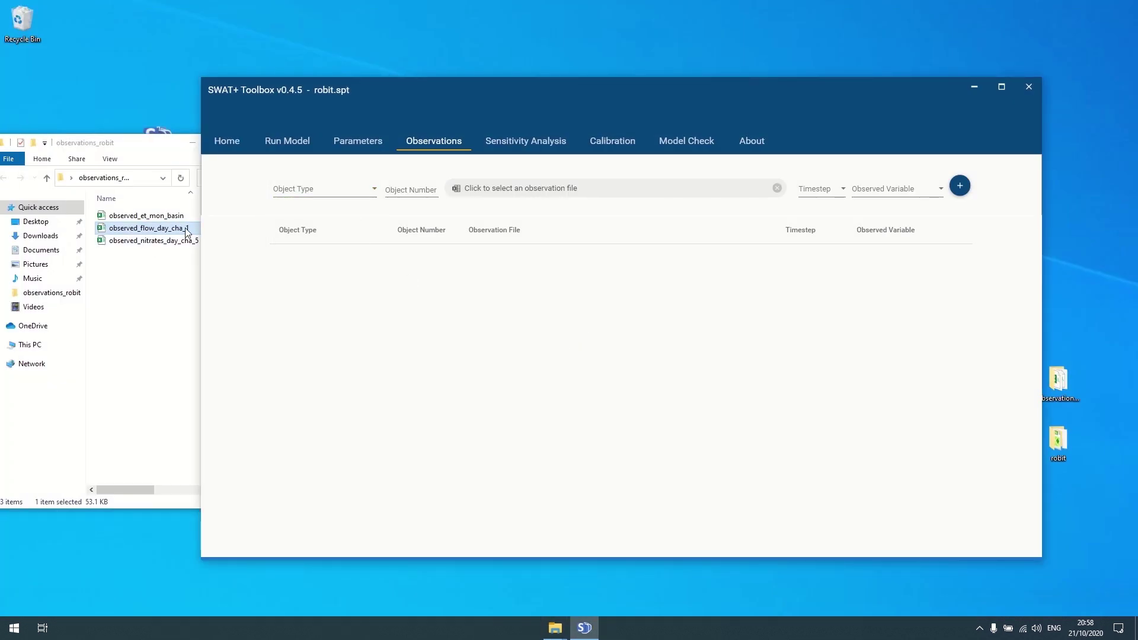
{"action": "left_click", "coordinate": [319, 196]}
{"action": "left_click", "coordinate": [317, 205]}
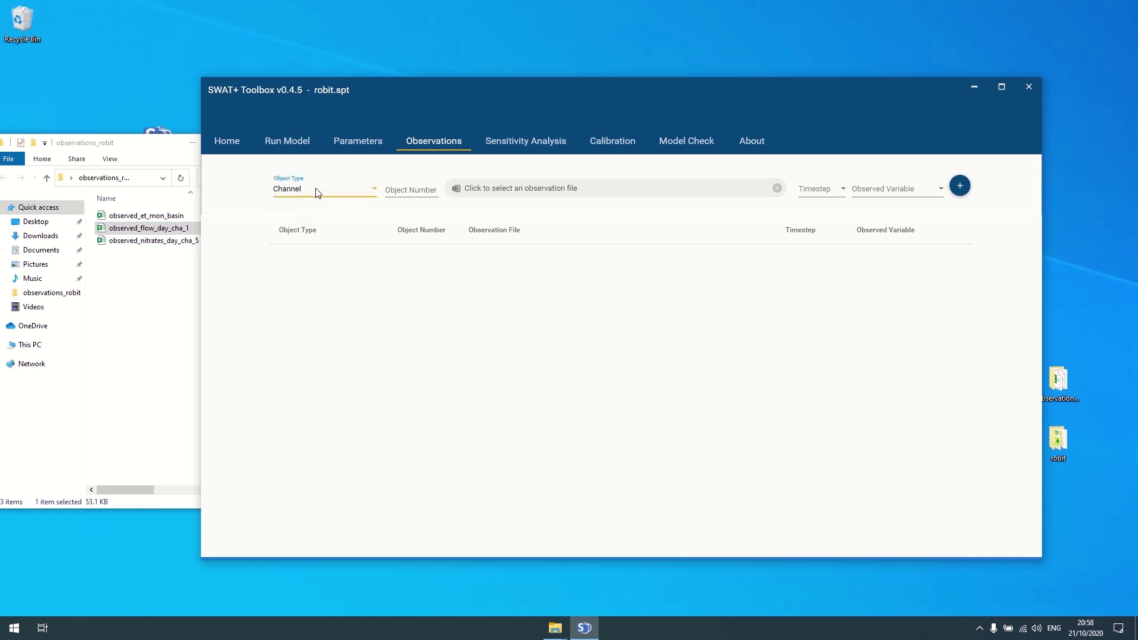
{"action": "left_click", "coordinate": [316, 192]}
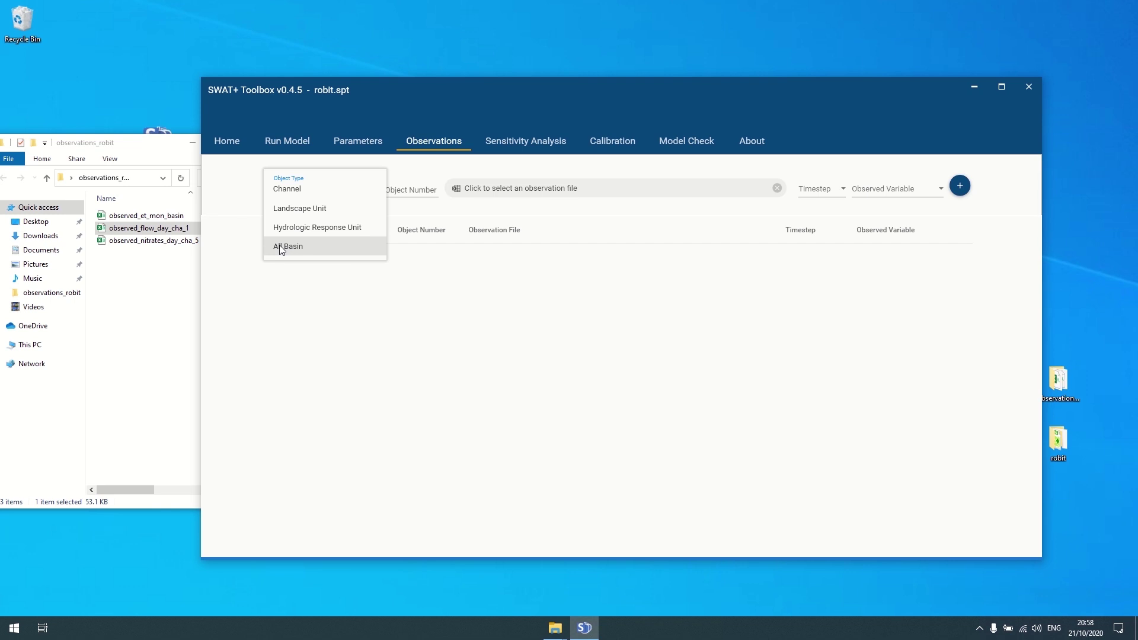
{"action": "left_click", "coordinate": [301, 190]}
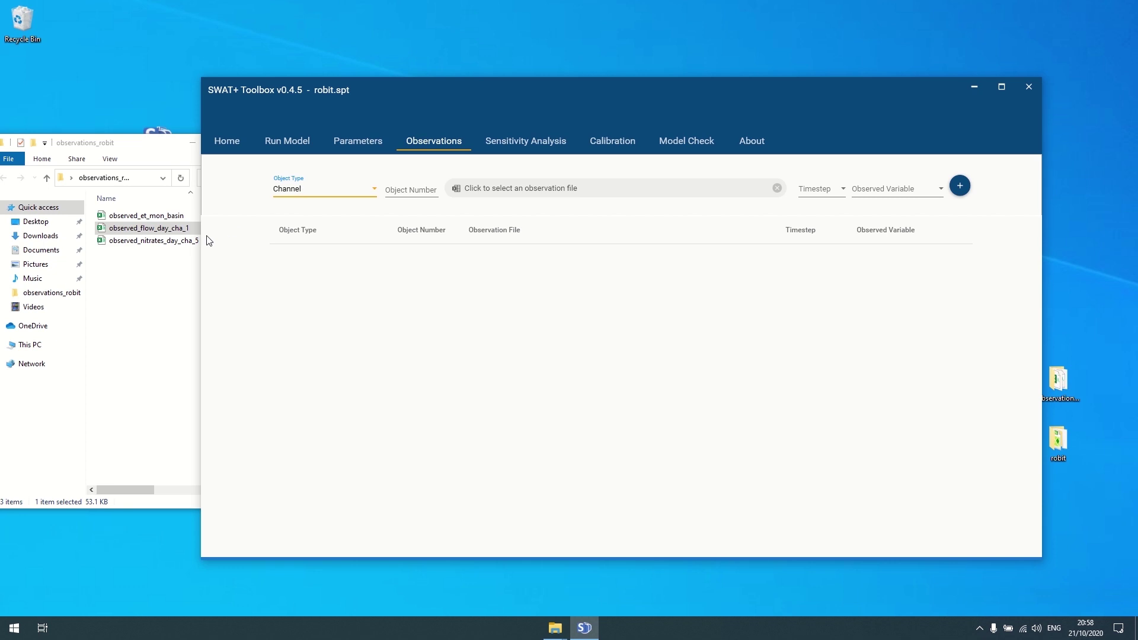
{"action": "left_click", "coordinate": [408, 189]}
{"action": "type", "text": "1"}
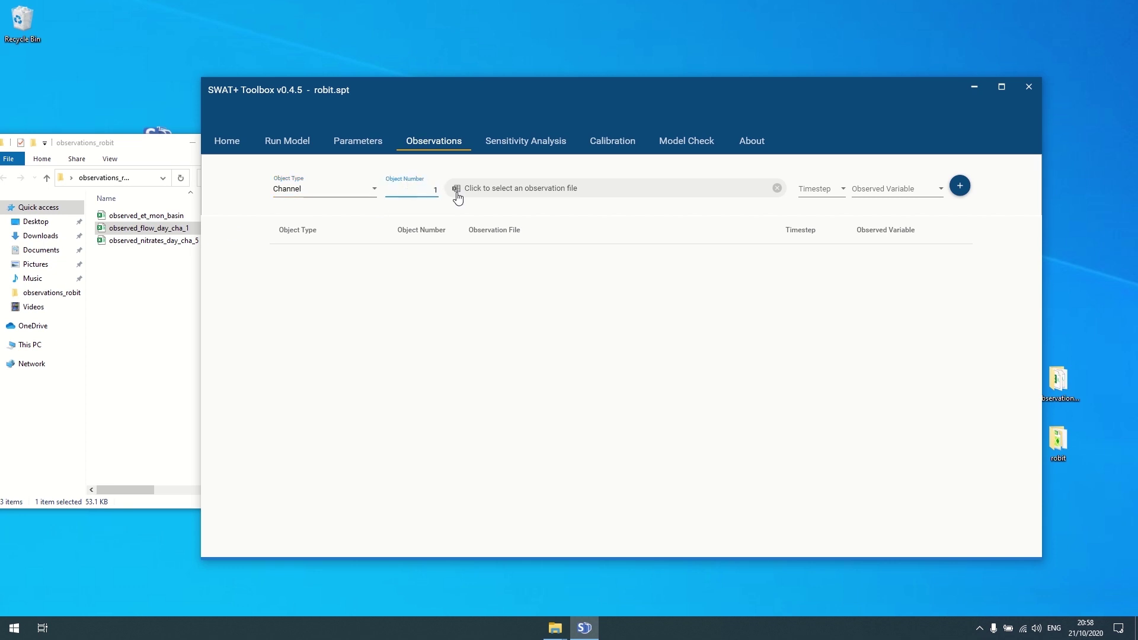
- Load observed_flow_day_cha_1 from the observations_robit folder as the observation file
{"action": "left_click", "coordinate": [513, 189]}
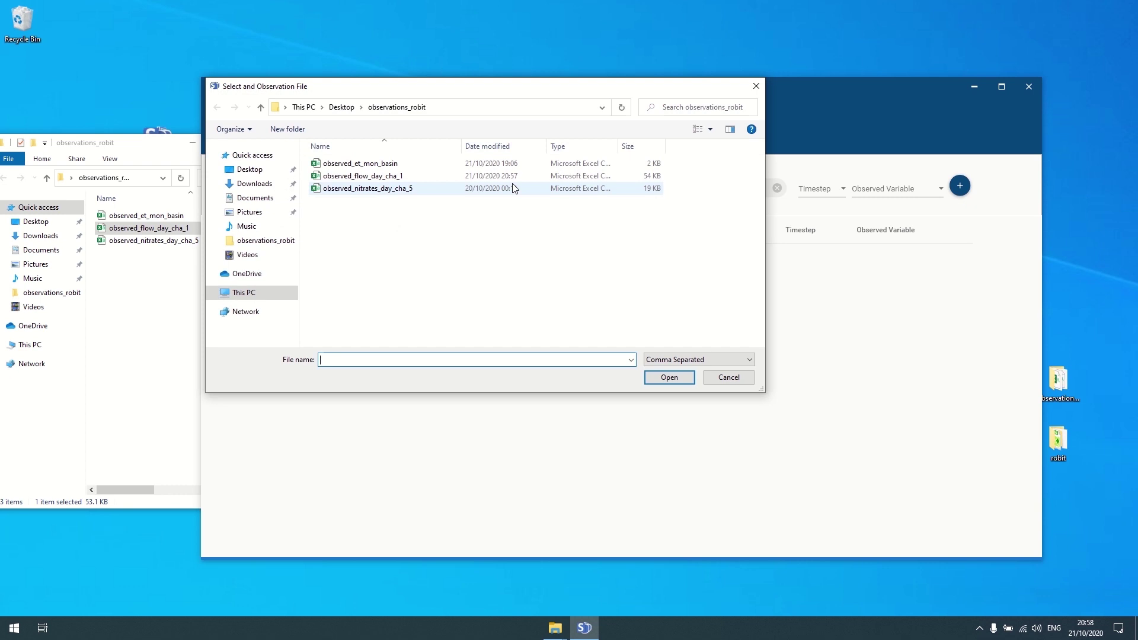
{"action": "left_click", "coordinate": [370, 176]}
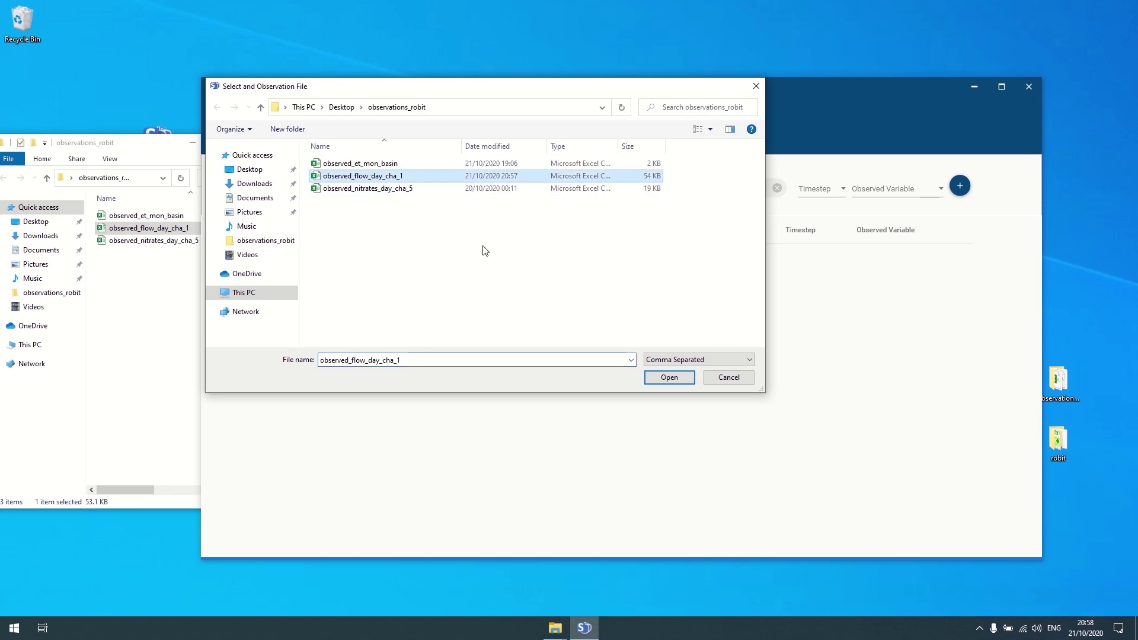
{"action": "left_click", "coordinate": [676, 378]}
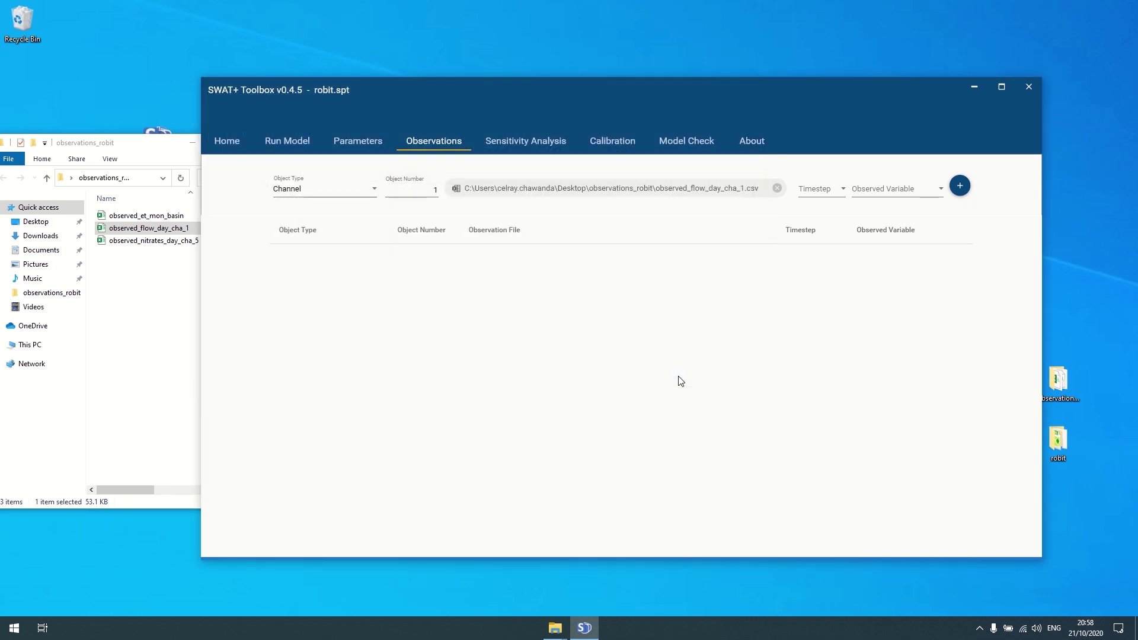
- Set the timestep to Daily and the observed variable to Flow, and add the channel 1 observation to the list
{"action": "left_click", "coordinate": [834, 196]}
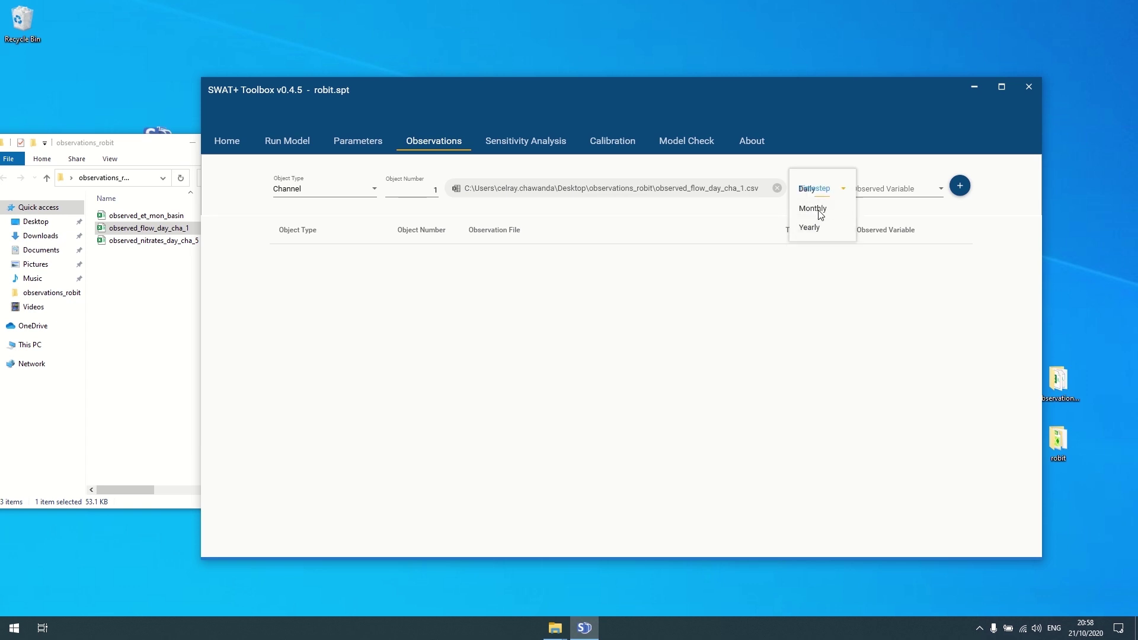
{"action": "left_click", "coordinate": [820, 213]}
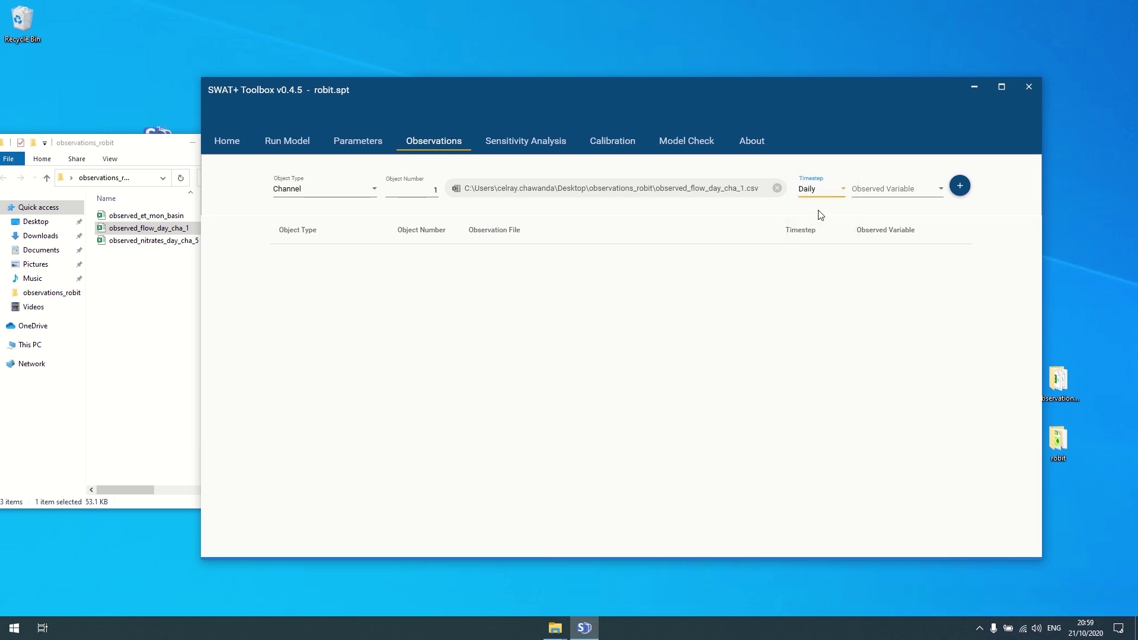
{"action": "left_click", "coordinate": [907, 190]}
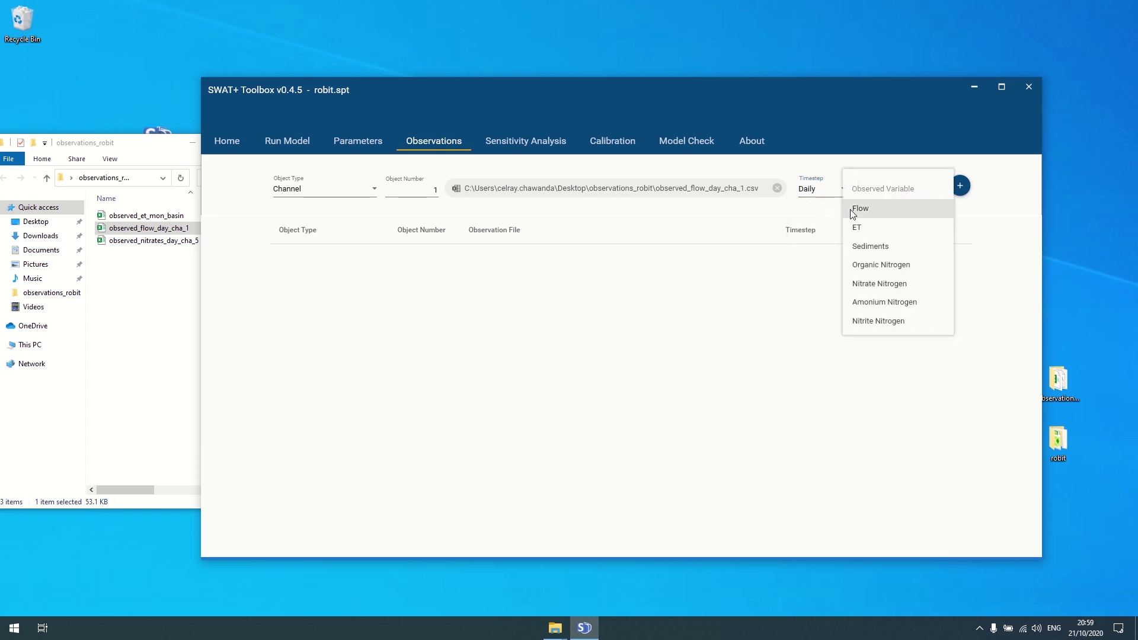
{"action": "left_click", "coordinate": [855, 209]}
{"action": "left_click", "coordinate": [889, 197]}
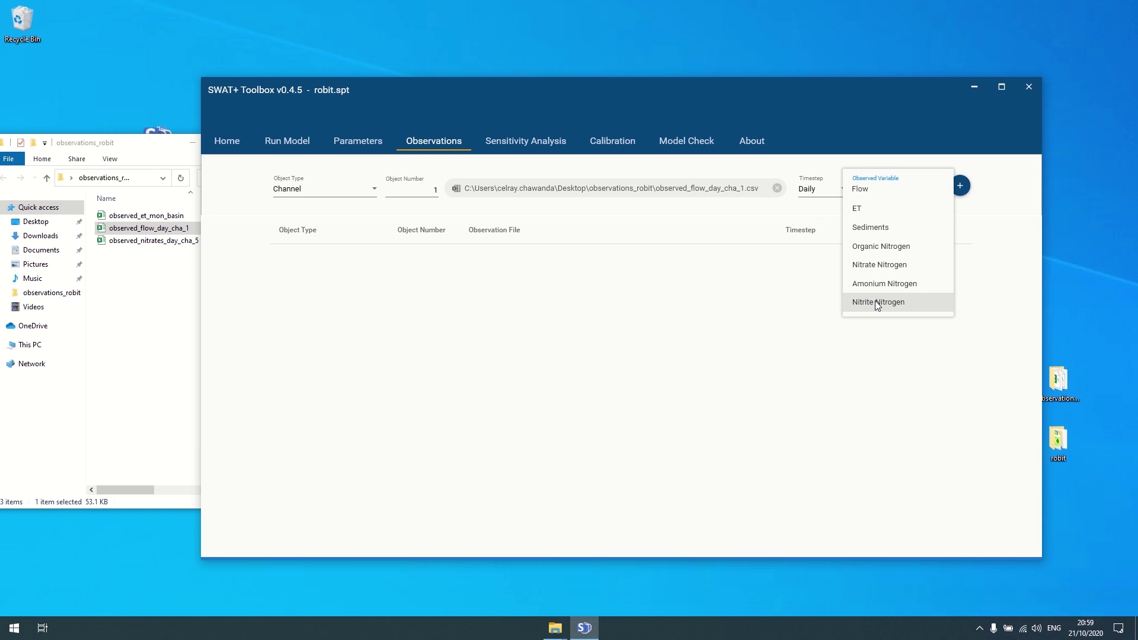
{"action": "left_click", "coordinate": [876, 188]}
{"action": "left_click", "coordinate": [878, 190]}
{"action": "left_click", "coordinate": [884, 189]}
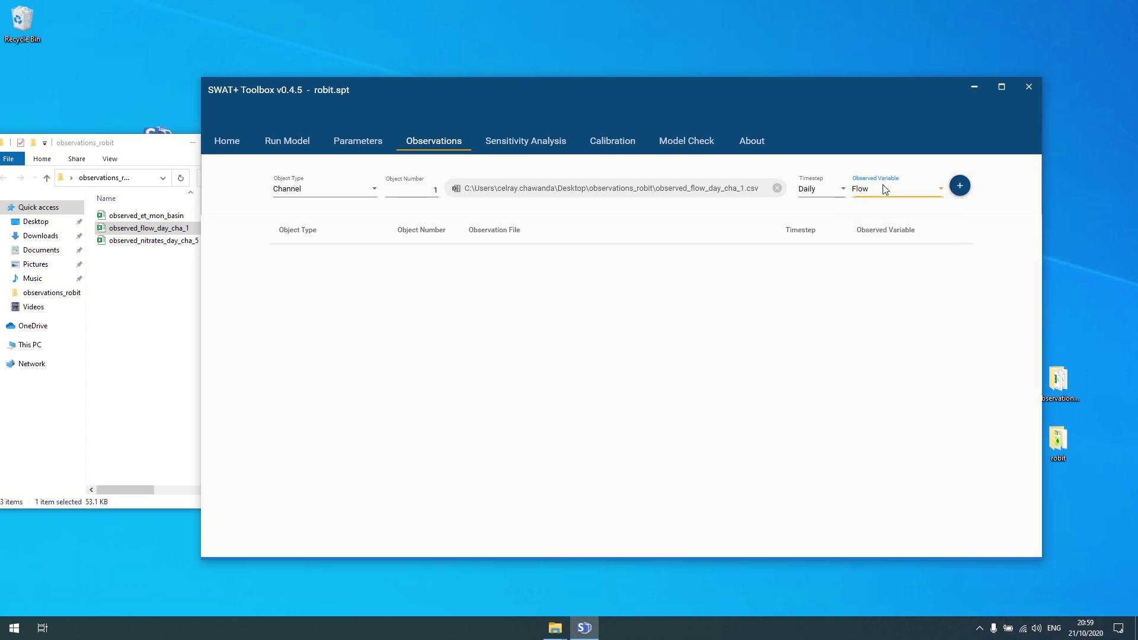
{"action": "left_click", "coordinate": [960, 188]}
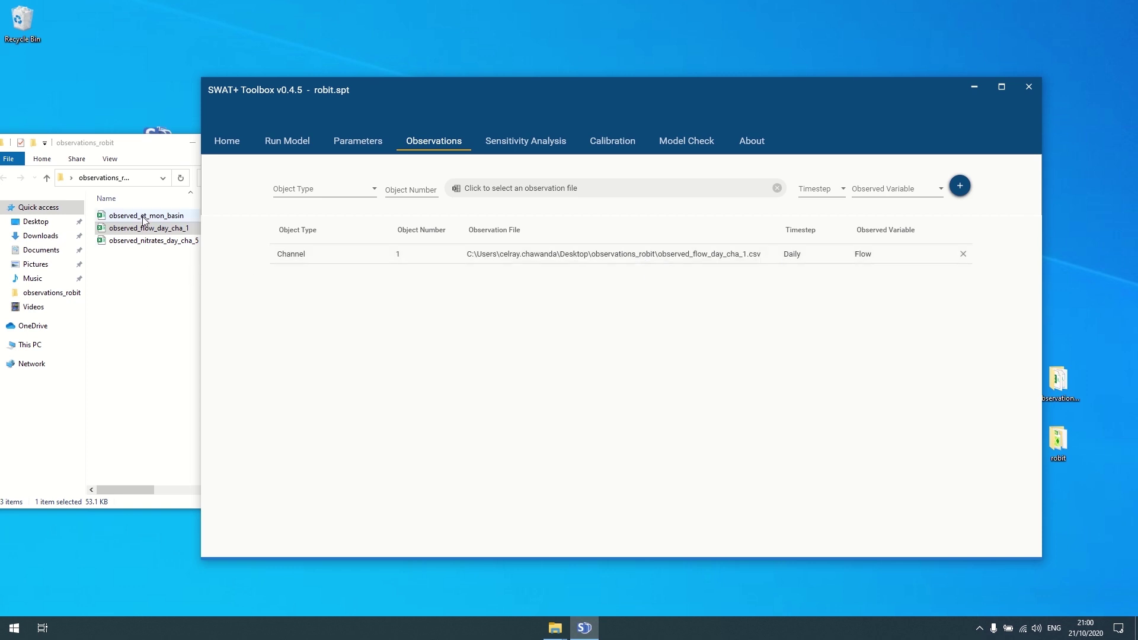
- Set up a second observation for Channel number 5 with observed_nitrates_day_cha_5 as its observation file
{"action": "left_click", "coordinate": [308, 196]}
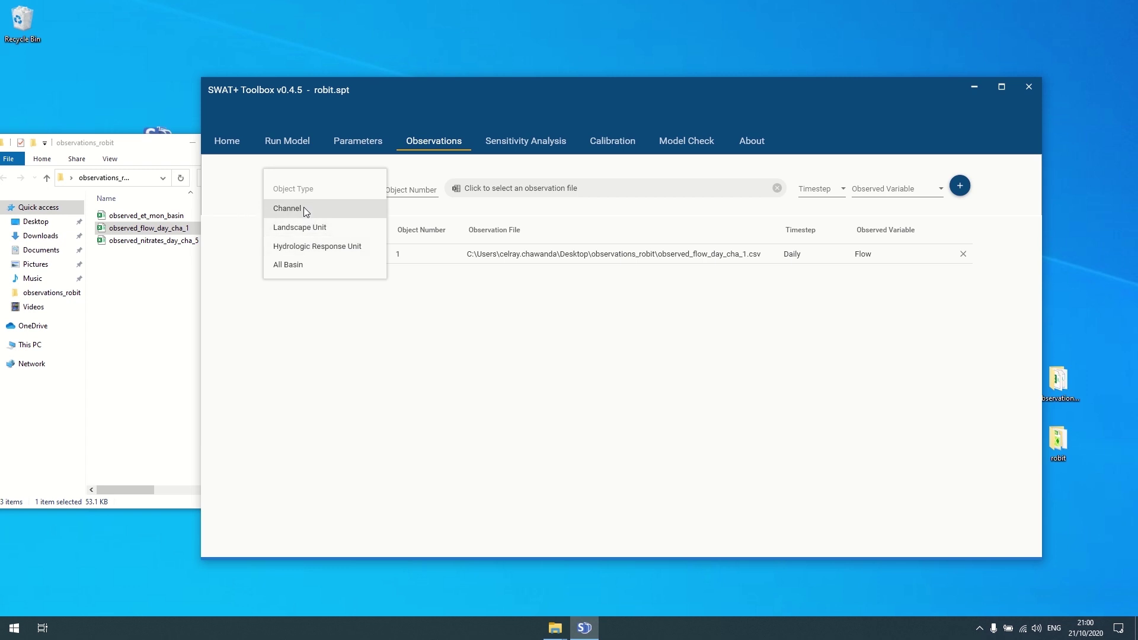
{"action": "left_click", "coordinate": [303, 209]}
{"action": "left_click", "coordinate": [401, 190]}
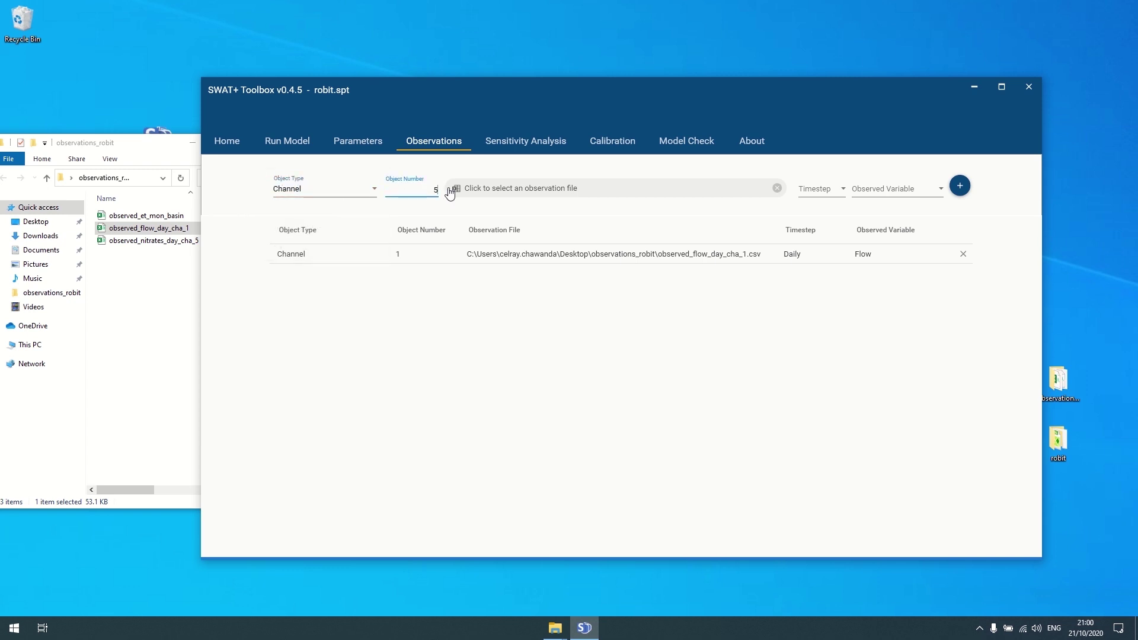
{"action": "left_click", "coordinate": [527, 193]}
{"action": "left_click", "coordinate": [404, 190]}
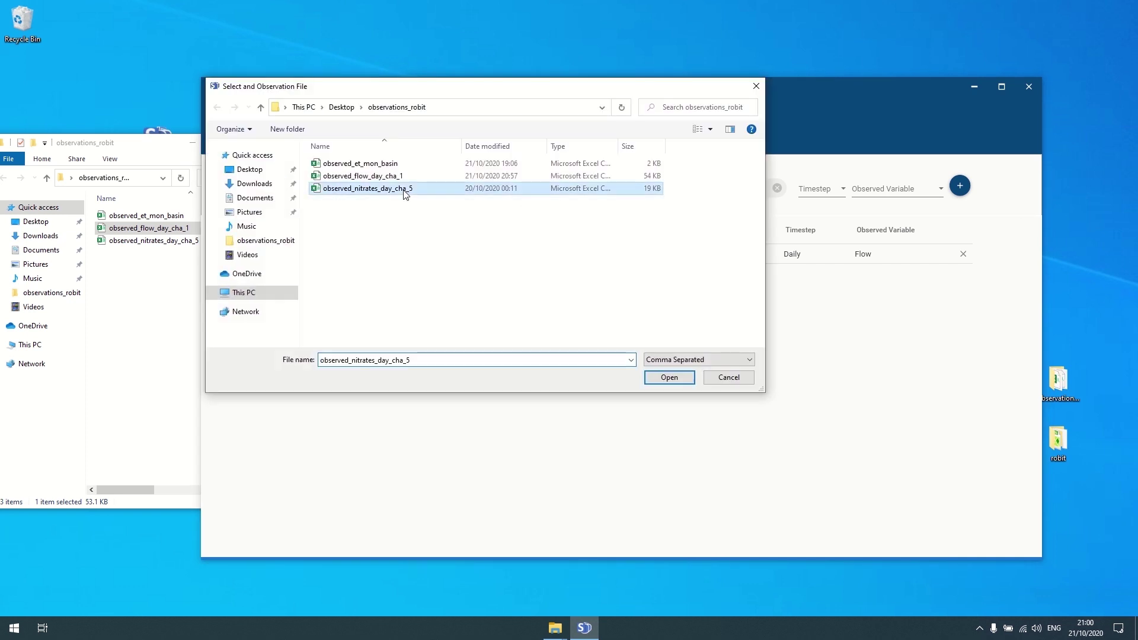
{"action": "left_click", "coordinate": [660, 377]}
- Set the timestep to Daily and the observed variable to Nitrate Nitrogen, and add the channel 5 observation
{"action": "left_click", "coordinate": [827, 188]}
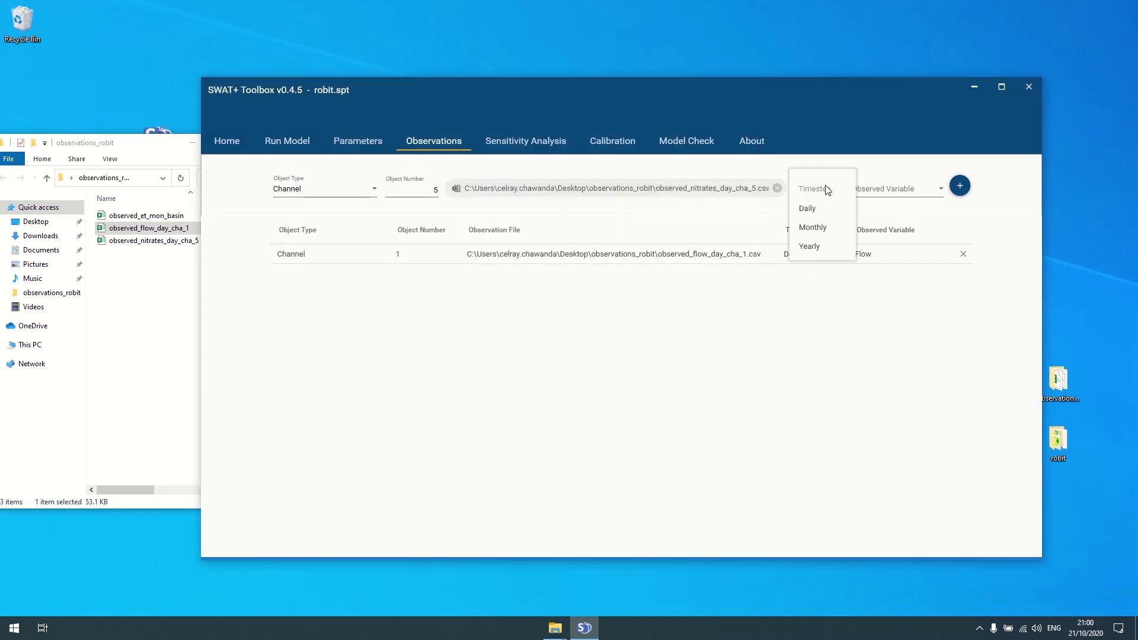
{"action": "left_click", "coordinate": [811, 208]}
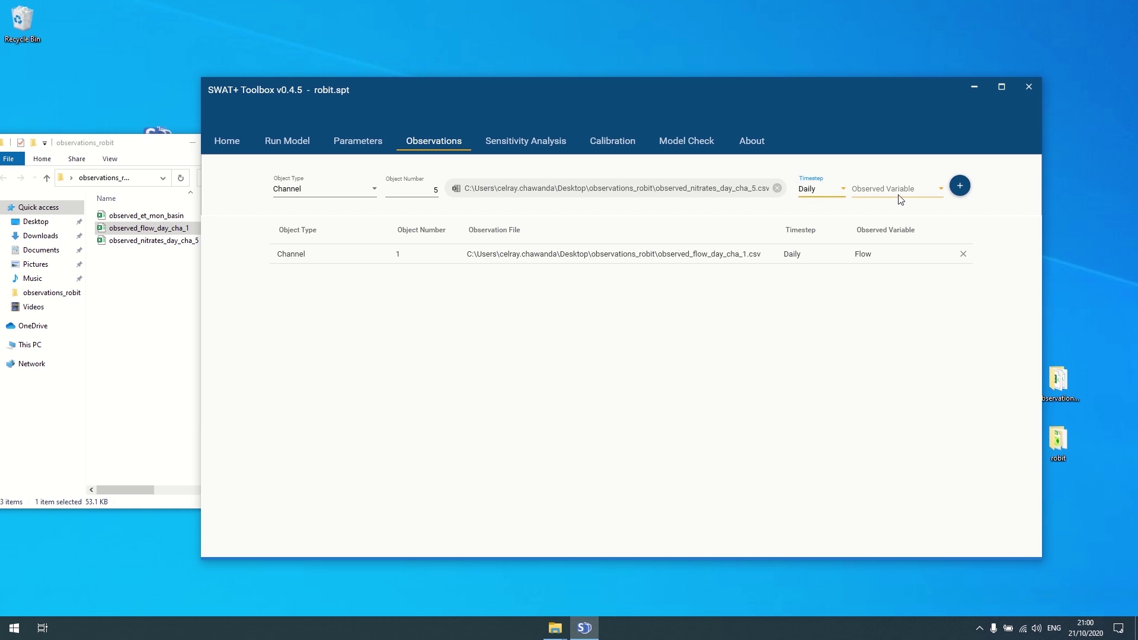
{"action": "left_click", "coordinate": [901, 200]}
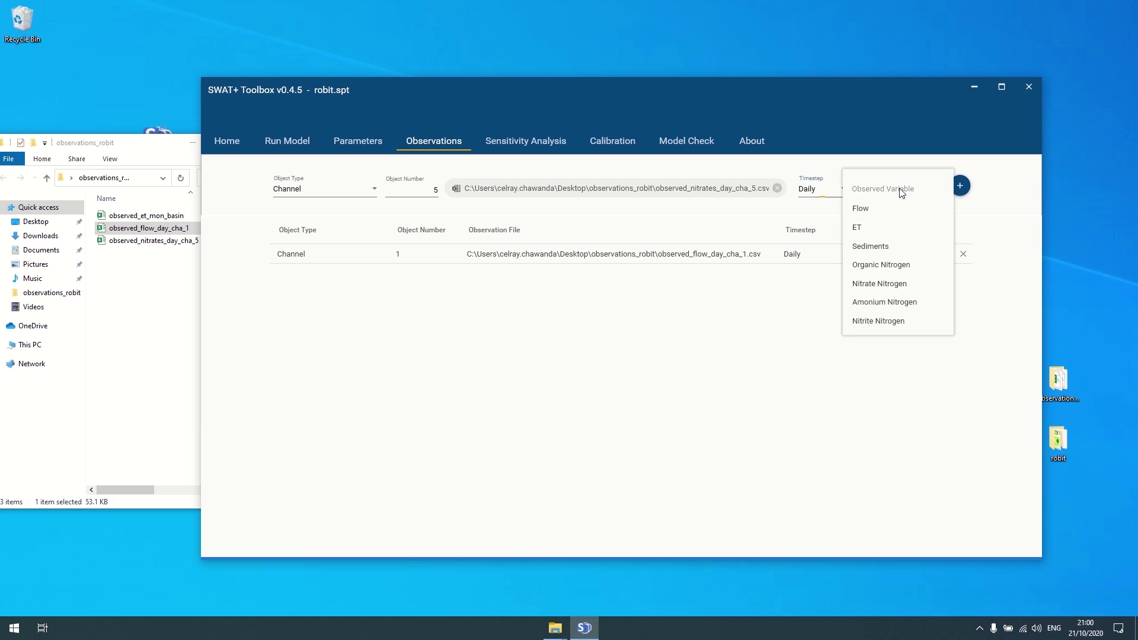
{"action": "left_click", "coordinate": [890, 286]}
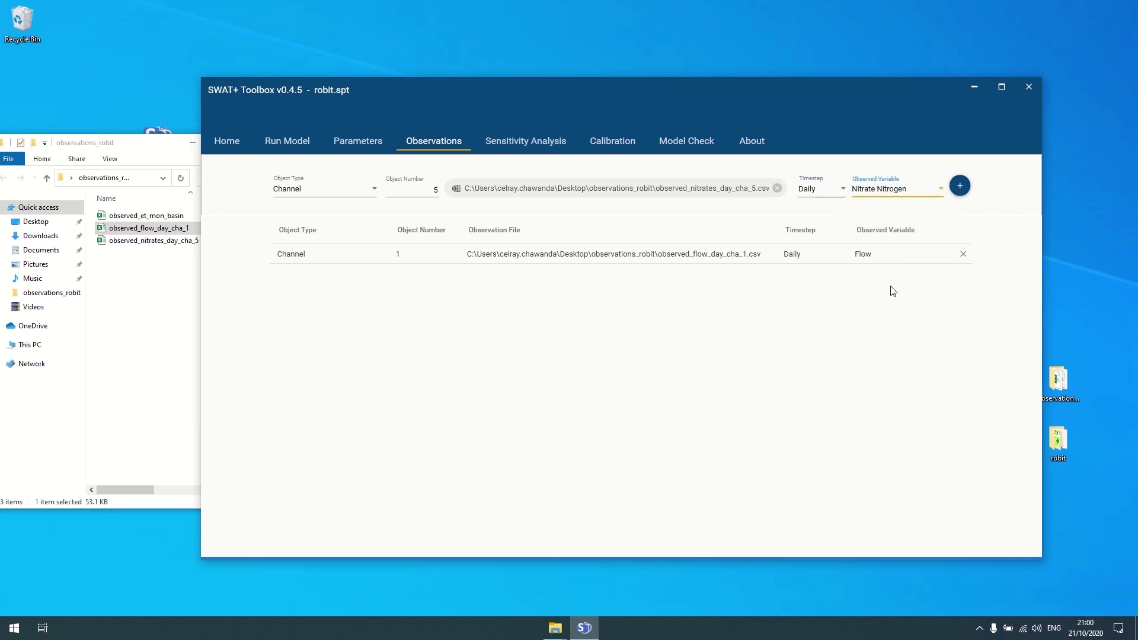
{"action": "left_click", "coordinate": [960, 187]}
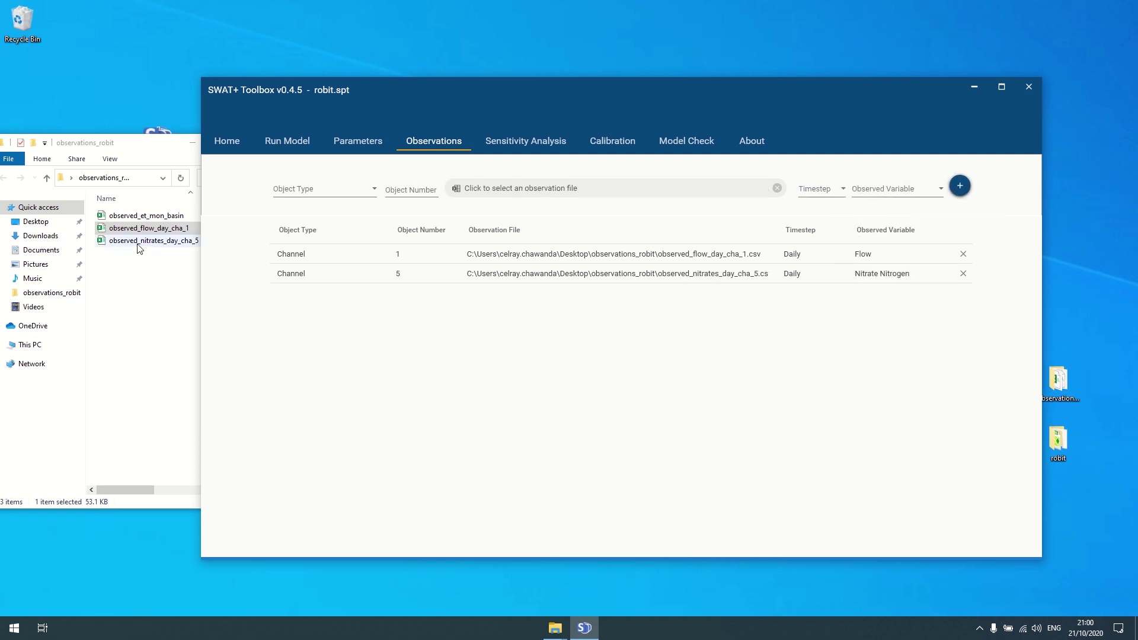
- Set up a third observation with object type All Basin, object number 1 and the file observed_et_mon_basin
{"action": "left_click", "coordinate": [309, 190]}
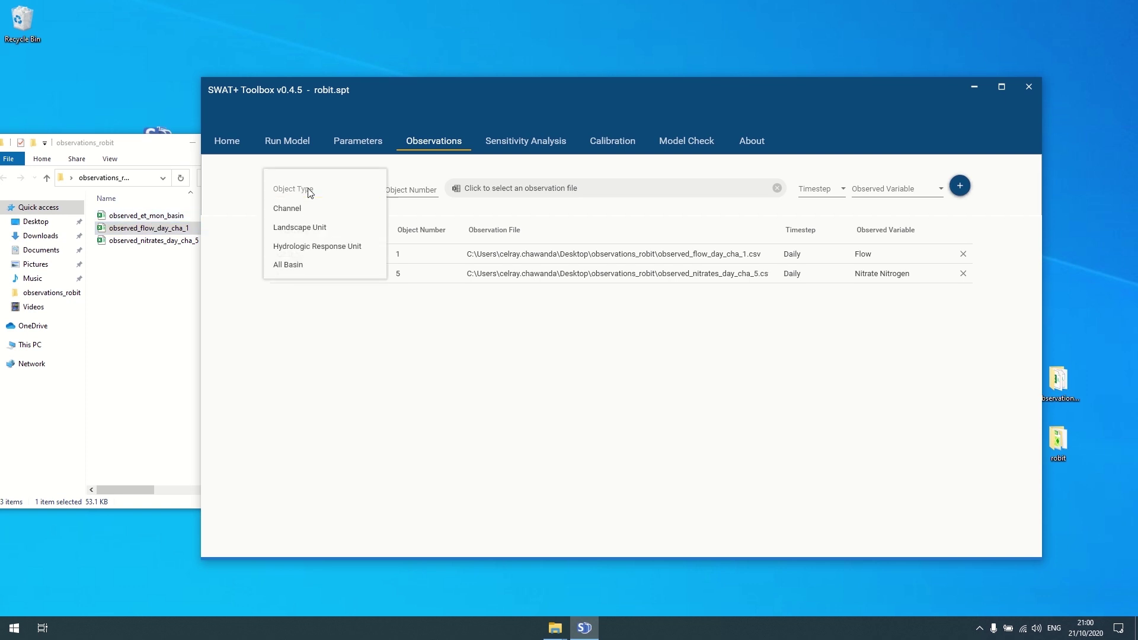
{"action": "left_click", "coordinate": [292, 264]}
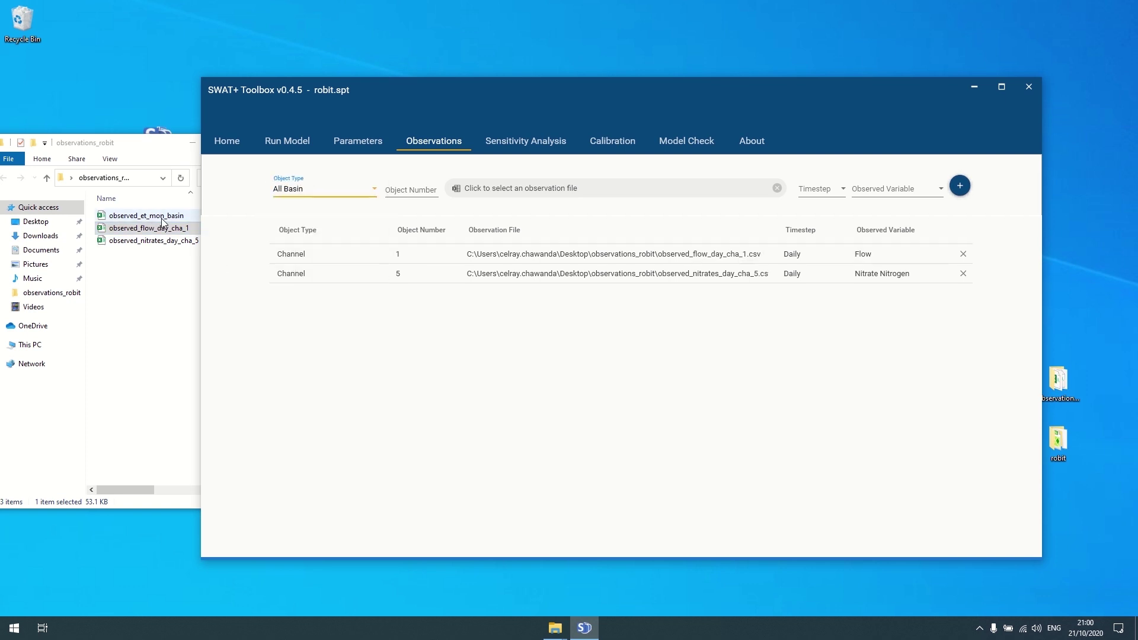
{"action": "left_click", "coordinate": [407, 189]}
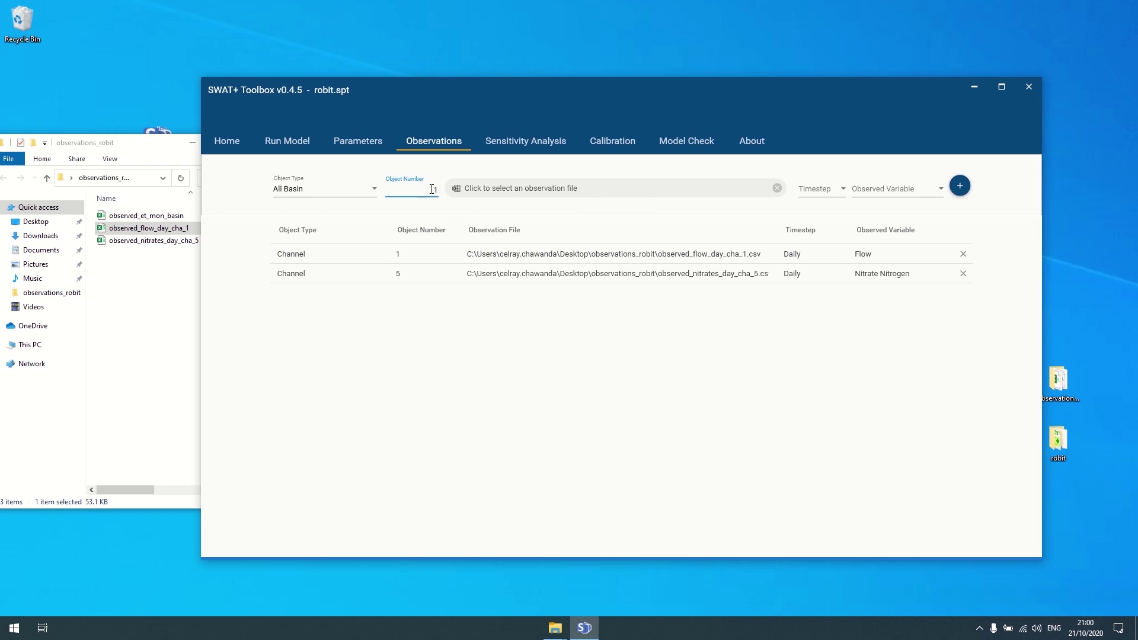
{"action": "left_click", "coordinate": [600, 188]}
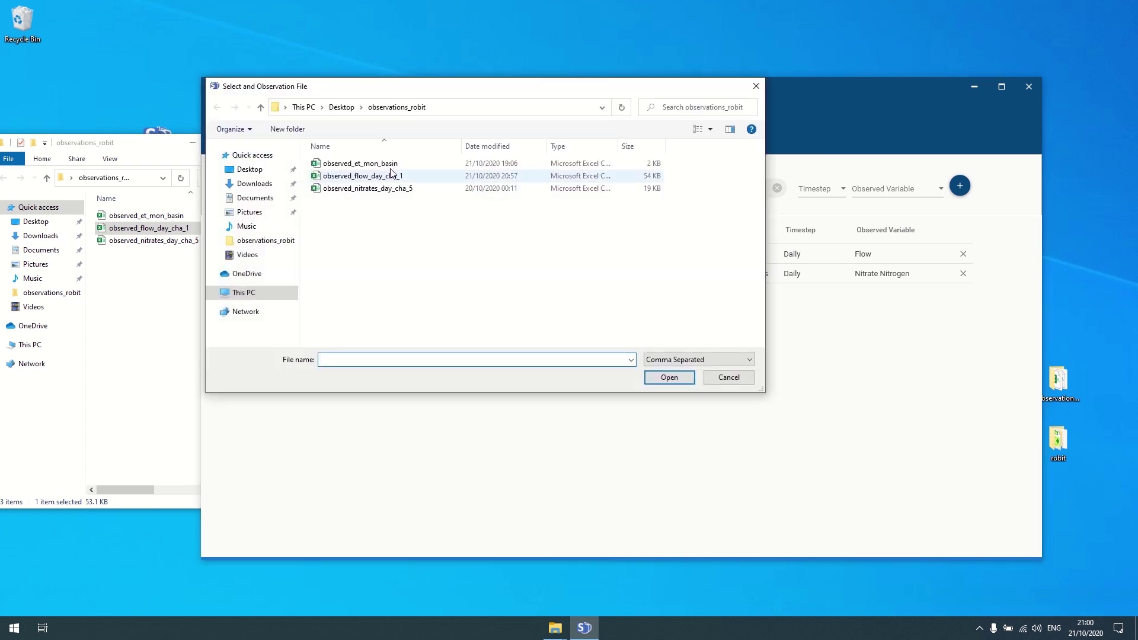
{"action": "left_click", "coordinate": [359, 164]}
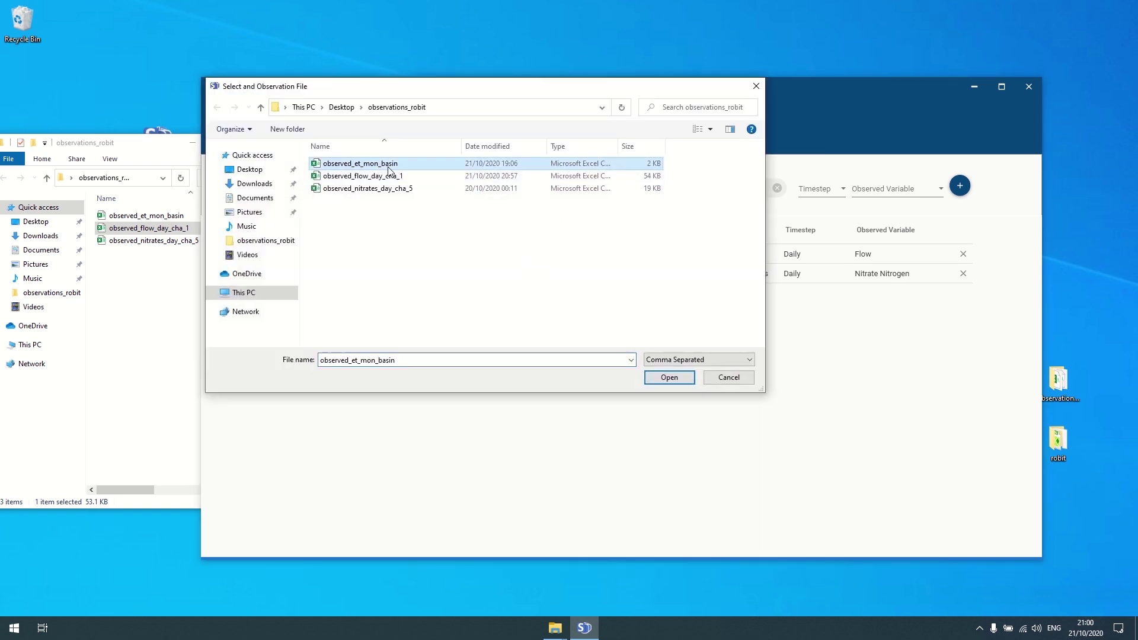
{"action": "left_click", "coordinate": [667, 380]}
- Set the timestep to Monthly and the observed variable to ET, and add the All Basin observation
{"action": "left_click", "coordinate": [819, 193]}
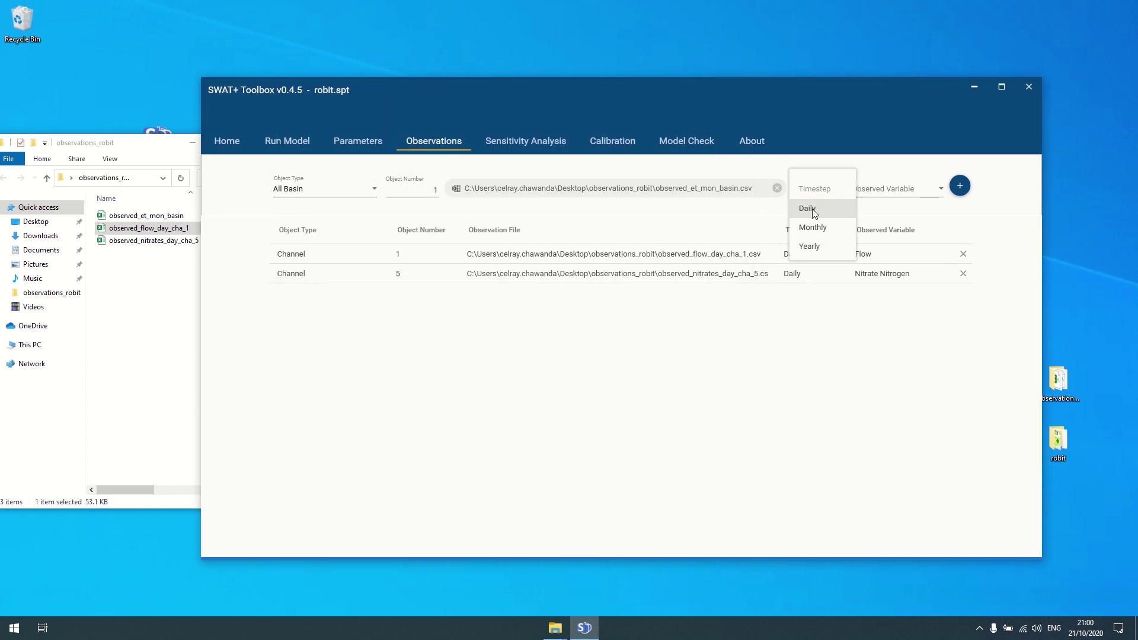
{"action": "left_click", "coordinate": [807, 232]}
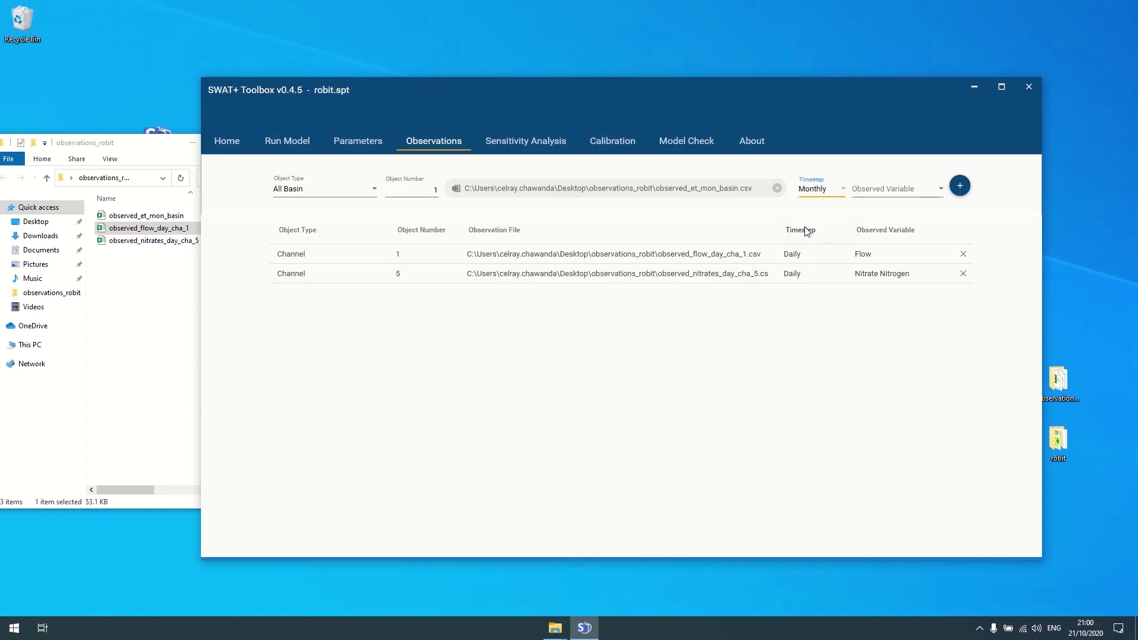
{"action": "left_click", "coordinate": [895, 199]}
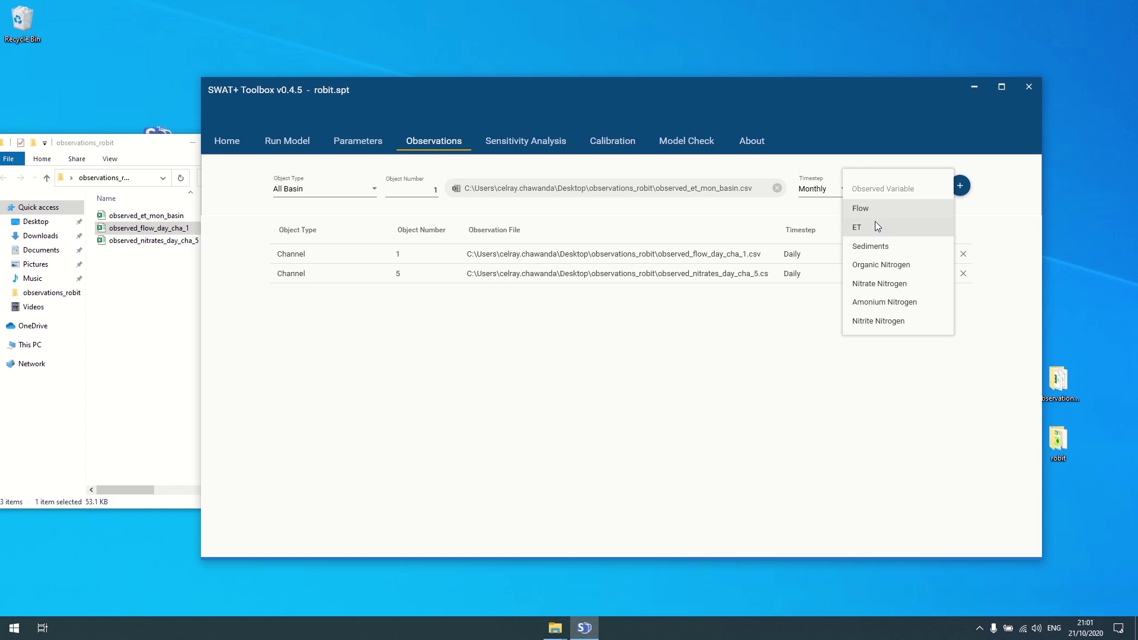
{"action": "left_click", "coordinate": [875, 226]}
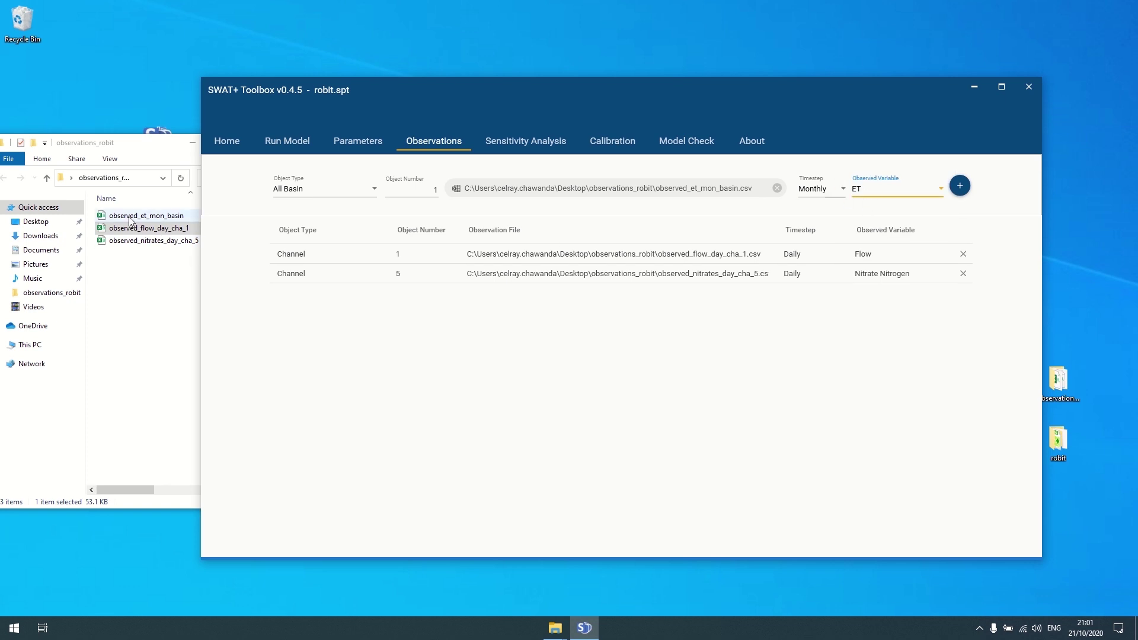
{"action": "left_click", "coordinate": [959, 188]}
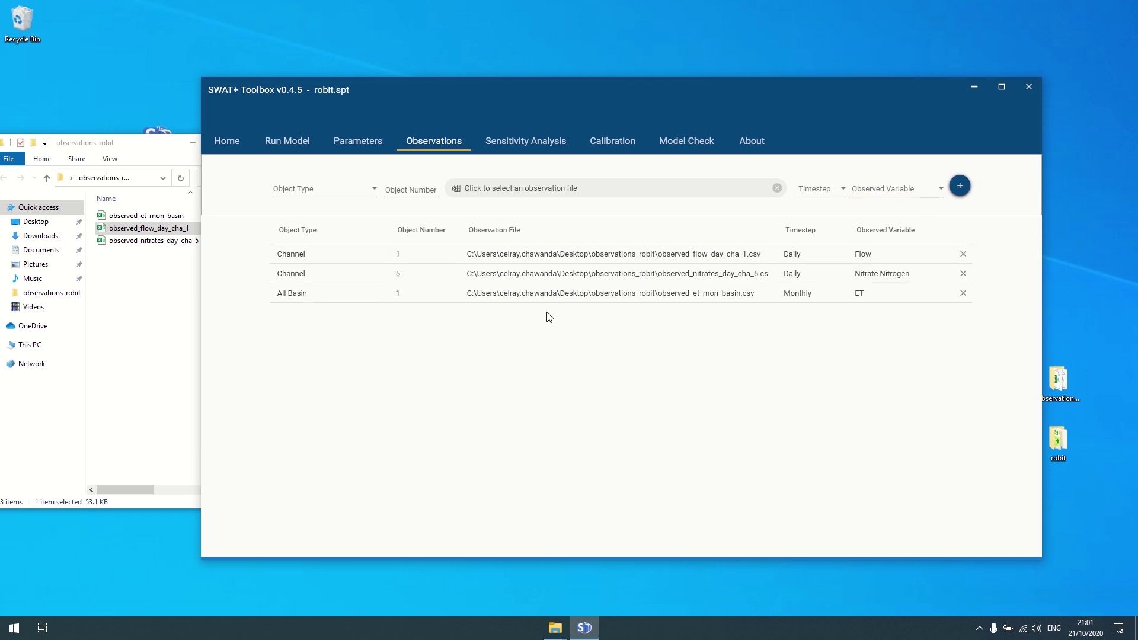
- Compare the dates covered by the observed_flow_day_cha_1 file with the model's simulation period
{"action": "left_click", "coordinate": [604, 144]}
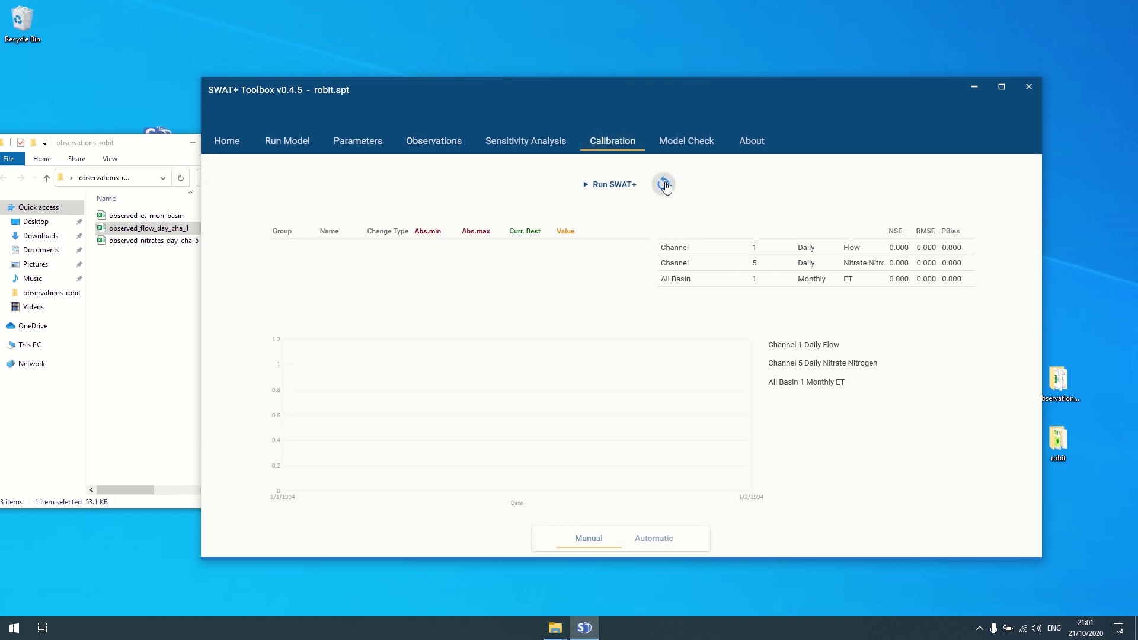
{"action": "left_click", "coordinate": [284, 143]}
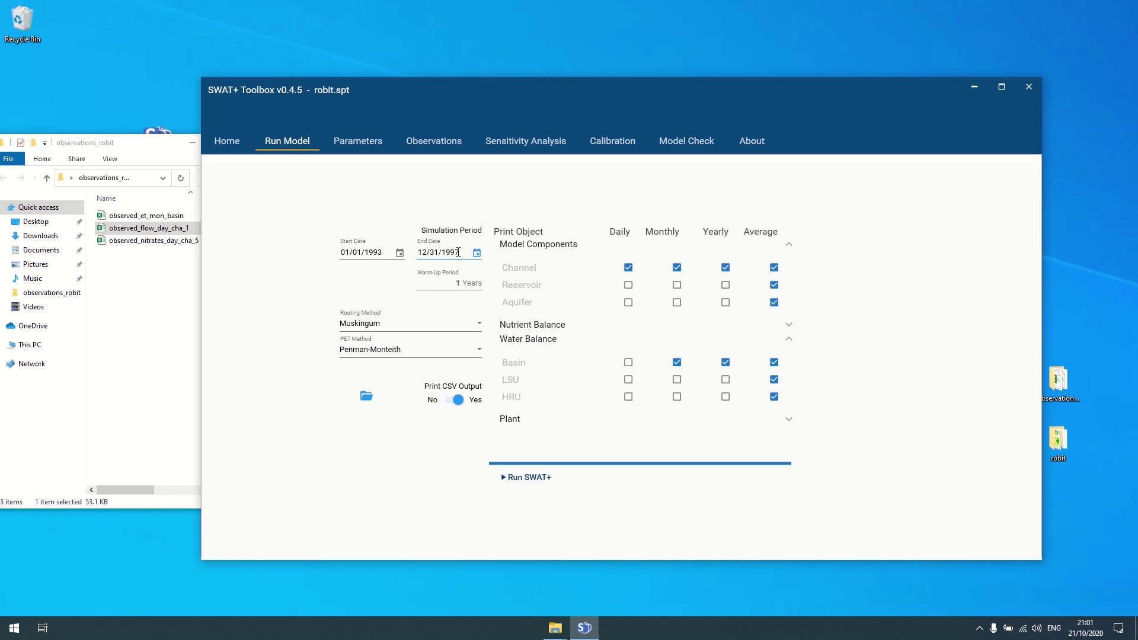
{"action": "right_click", "coordinate": [145, 231]}
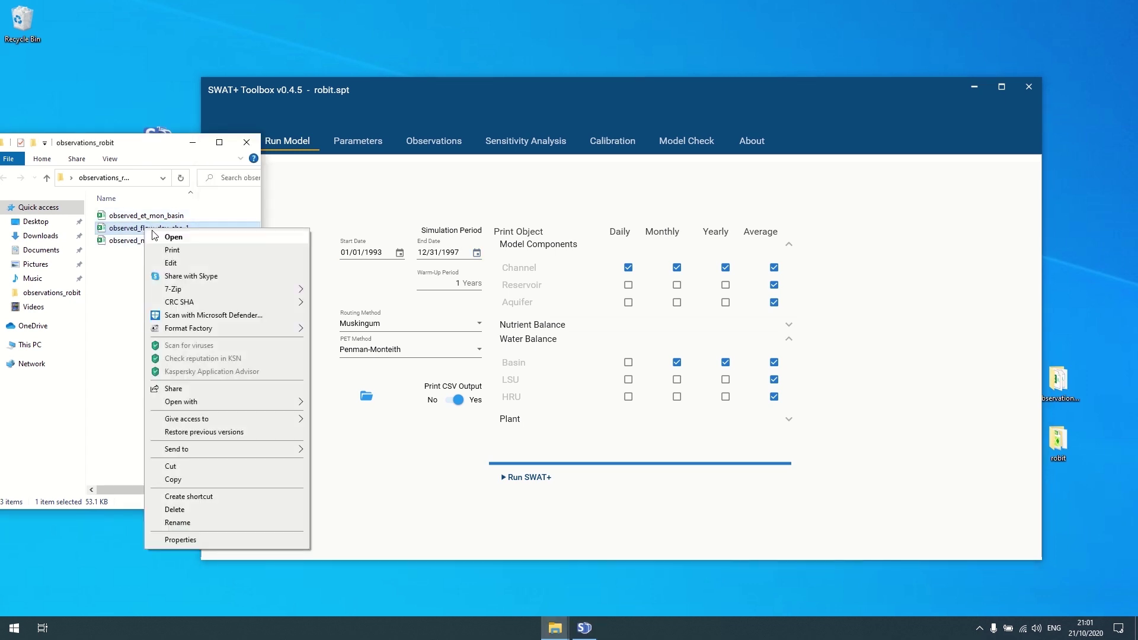
{"action": "left_click", "coordinate": [182, 260]}
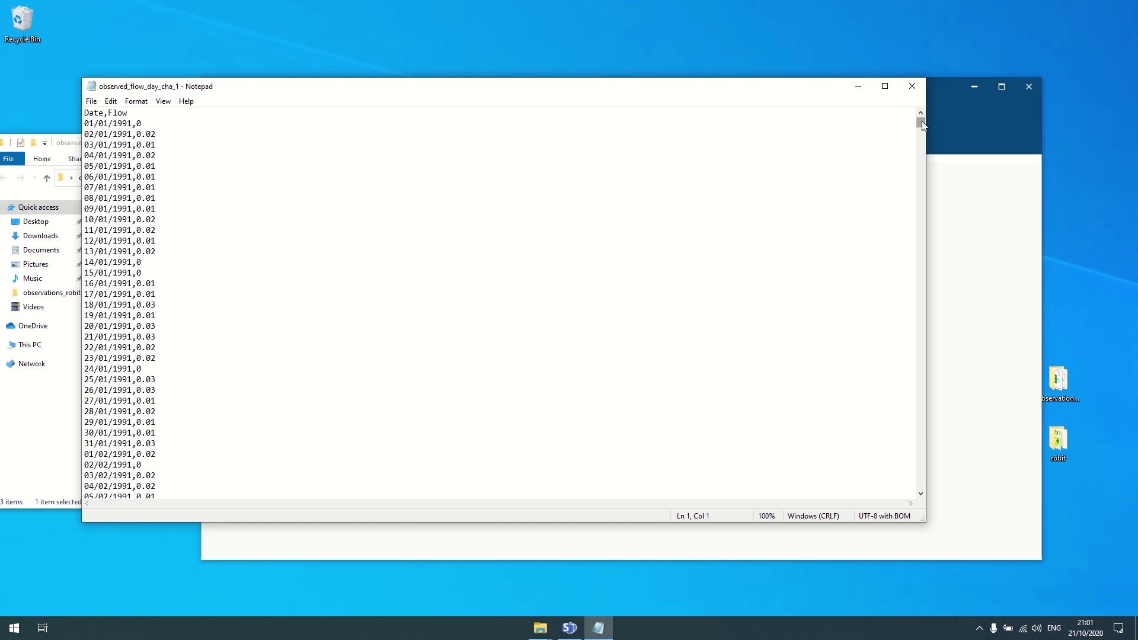
{"action": "left_click_drag", "start_coordinate": [923, 121], "coordinate": [874, 492]}
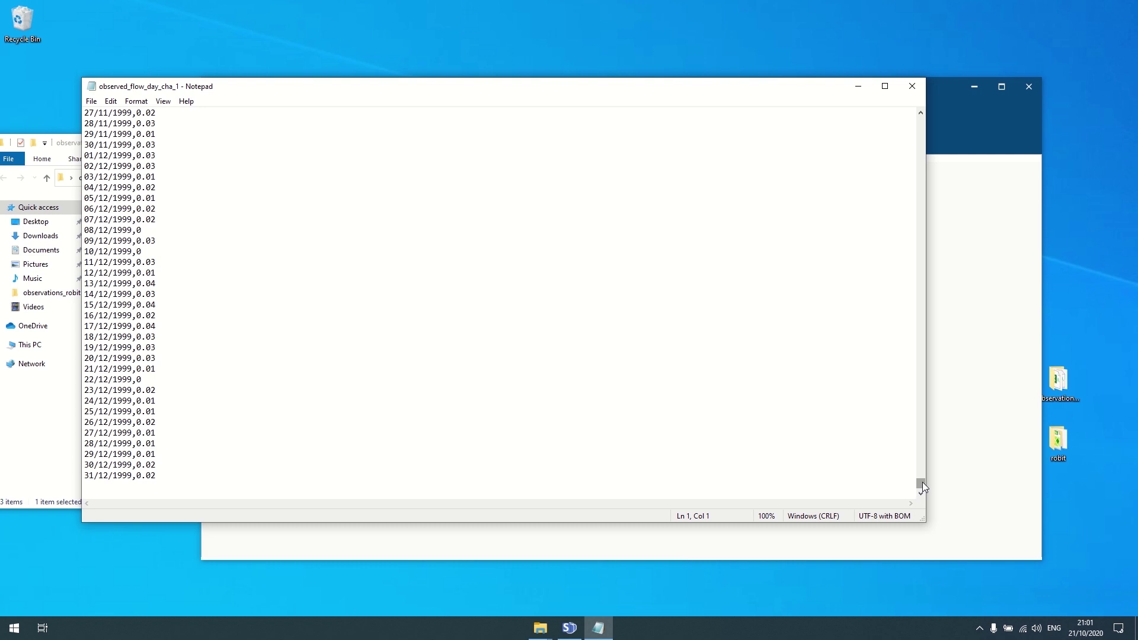
{"action": "left_click_drag", "start_coordinate": [922, 482], "coordinate": [927, 234]}
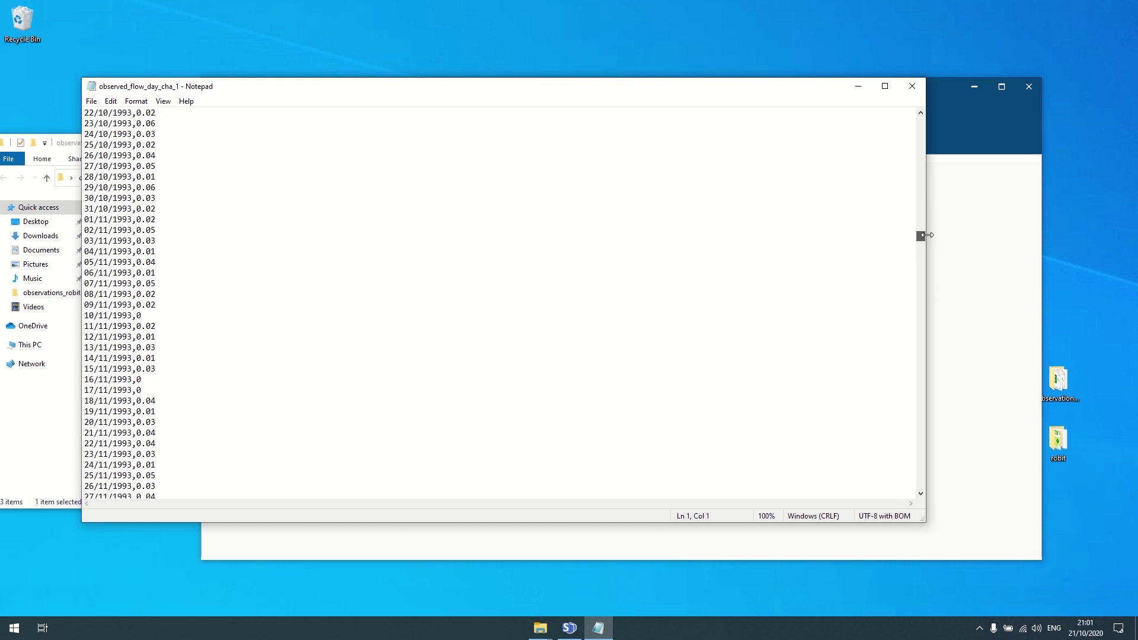
{"action": "left_click", "coordinate": [913, 86]}
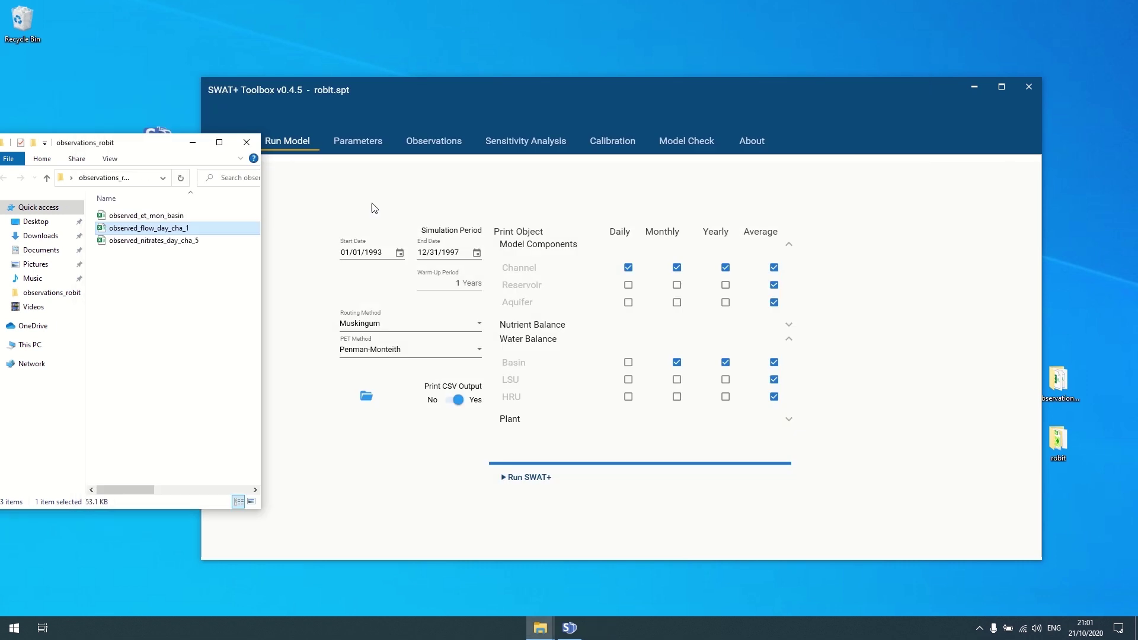
- Set the simulation period from 01/01/1992 to 12/31/1994 and run SWAT+ again
{"action": "left_click", "coordinate": [387, 252]}
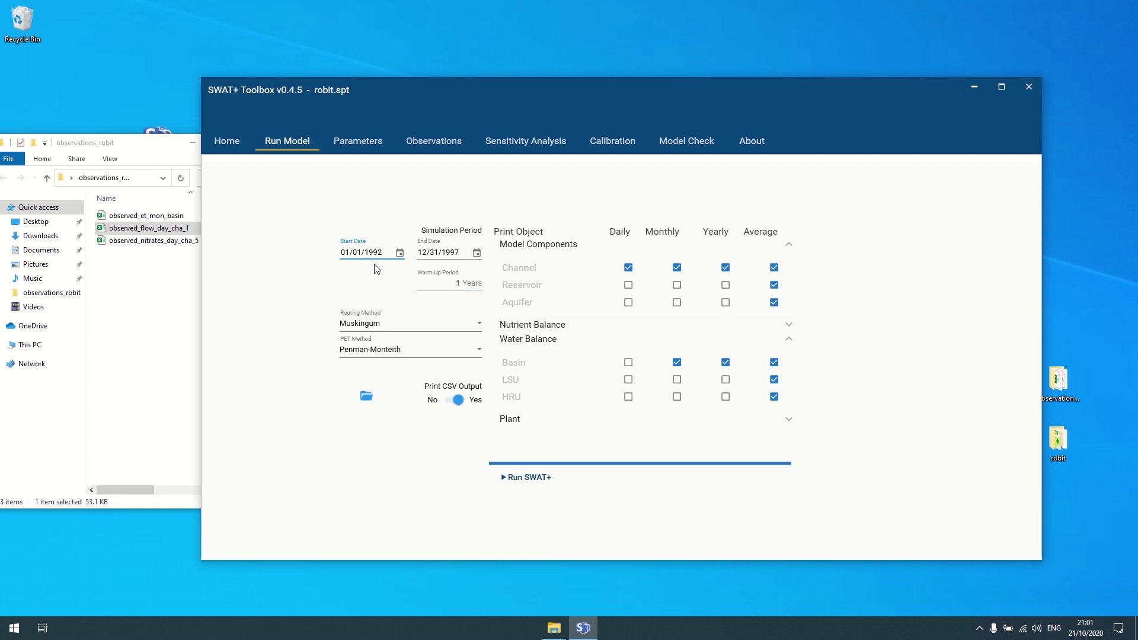
{"action": "left_click", "coordinate": [450, 285]}
{"action": "left_click", "coordinate": [467, 253]}
{"action": "key", "text": "BackSpace"}
{"action": "type", "text": "4"}
{"action": "left_click", "coordinate": [515, 479]}
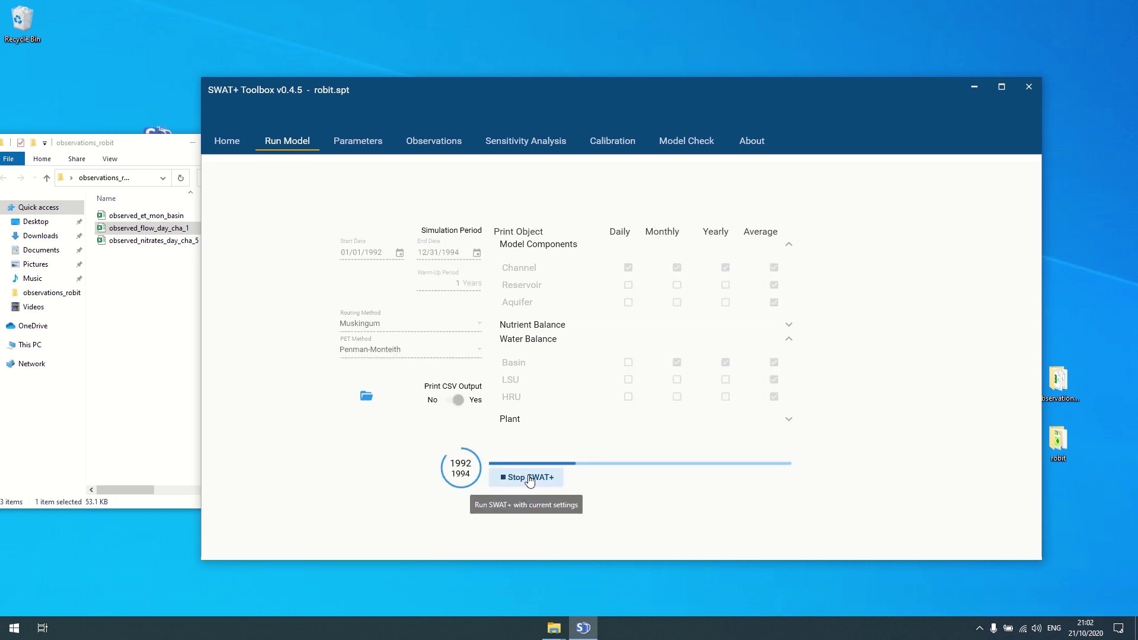
- Refresh the manual calibration statistics for the three observations and enlarge the window
{"action": "left_click", "coordinate": [611, 141]}
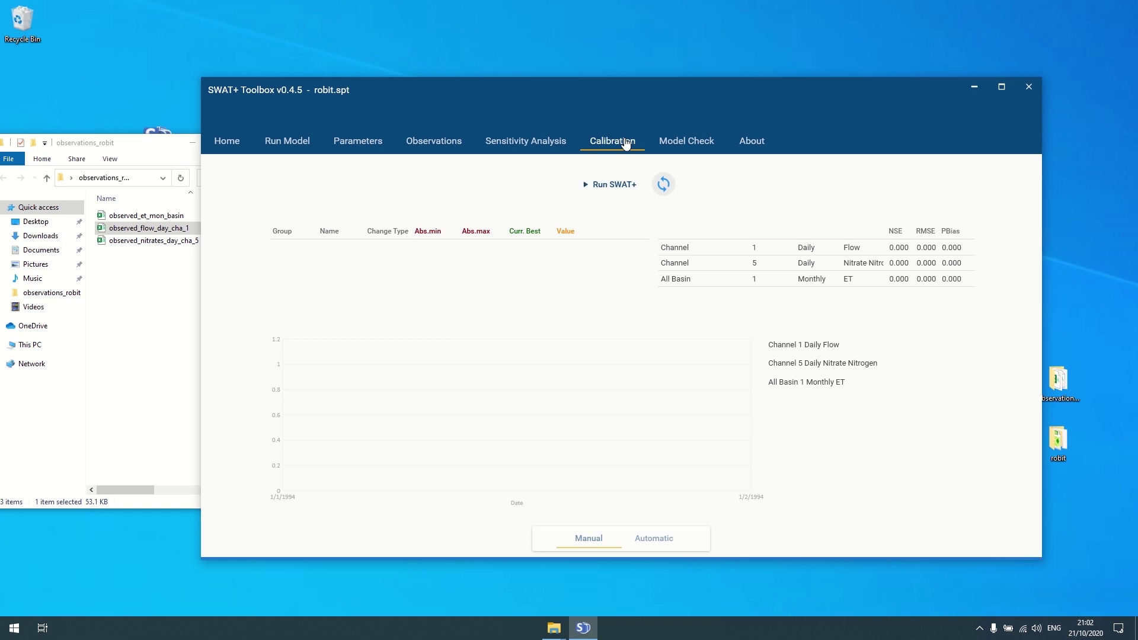
{"action": "left_click", "coordinate": [664, 184]}
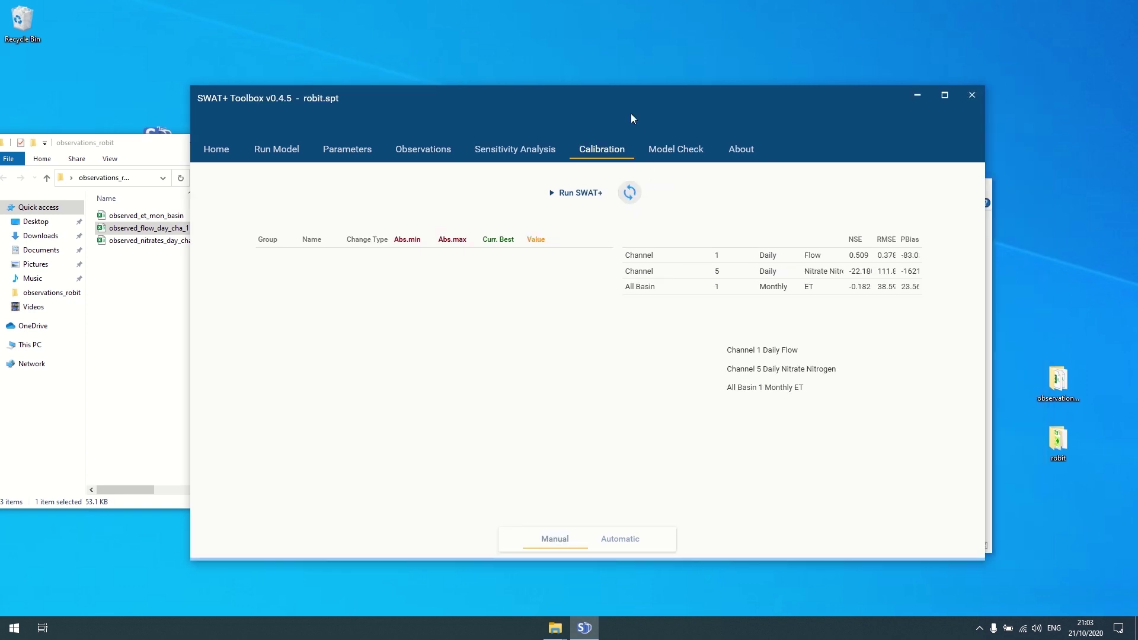
{"action": "left_click_drag", "start_coordinate": [623, 100], "coordinate": [585, 85]}
{"action": "left_click_drag", "start_coordinate": [951, 544], "coordinate": [1035, 585]}
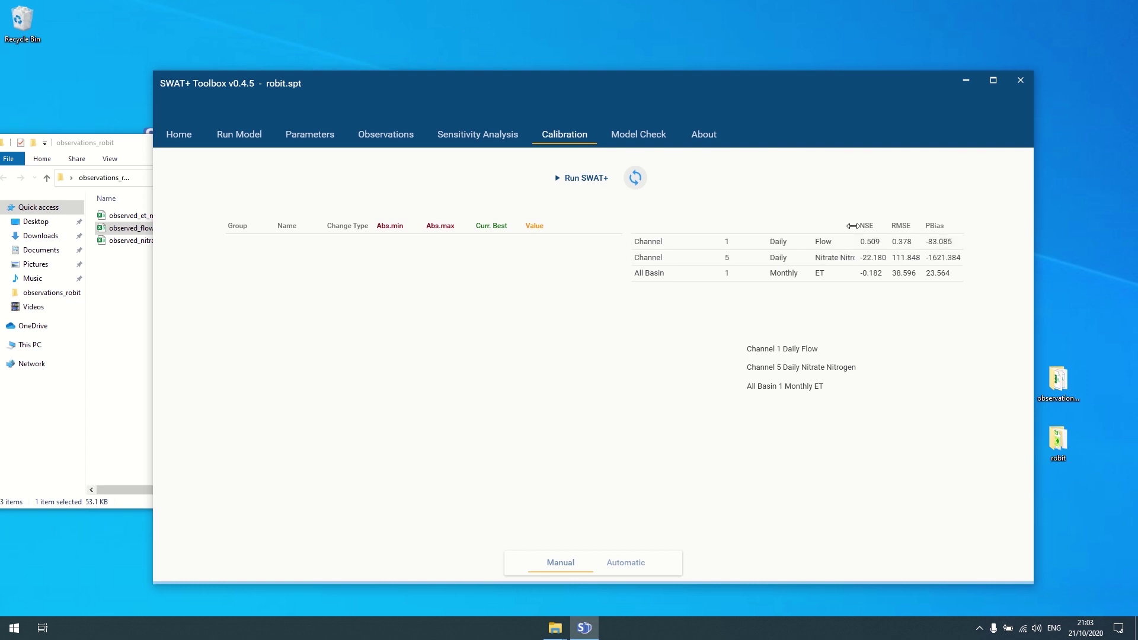
- Adjust the column widths of the statistics table so the observed variable names and the NSE, RMSE and PBias values fit
{"action": "left_click_drag", "start_coordinate": [725, 233], "coordinate": [706, 234]}
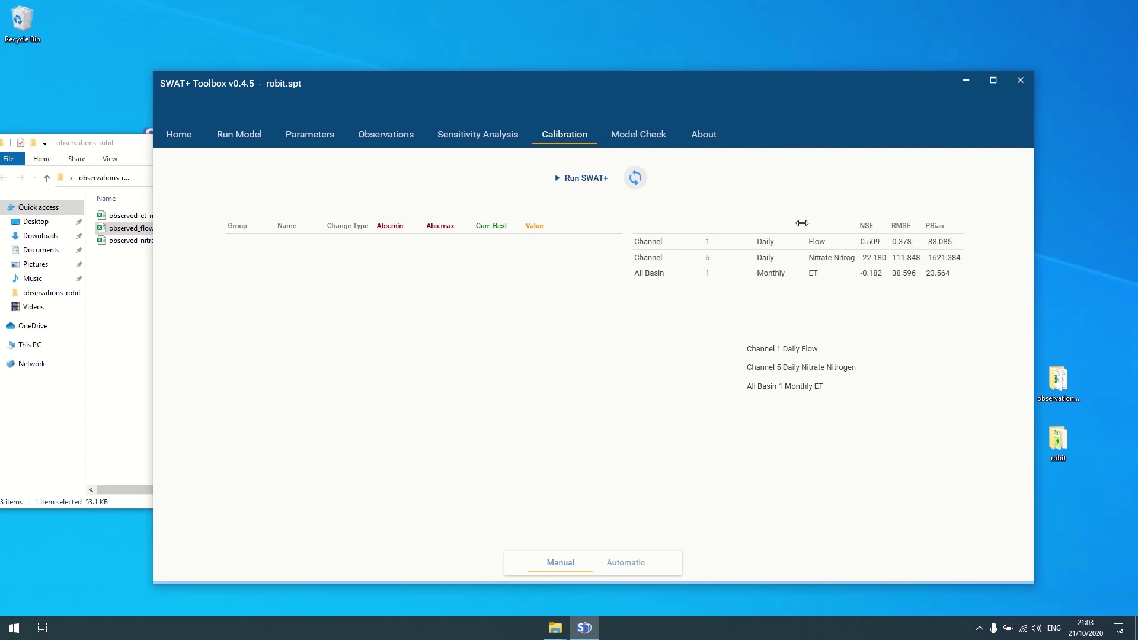
{"action": "mouse_move", "coordinate": [857, 224]}
{"action": "left_mouse_down"}
{"action": "mouse_move", "coordinate": [884, 223]}
{"action": "mouse_move", "coordinate": [874, 226]}
{"action": "left_mouse_up"}
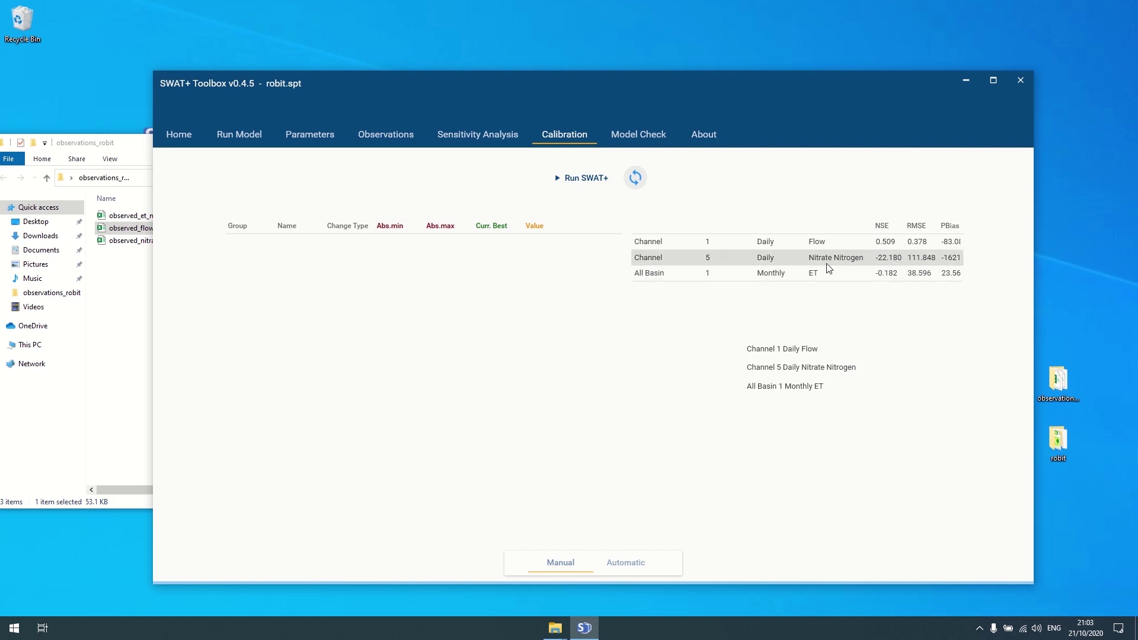
{"action": "left_click_drag", "start_coordinate": [756, 234], "coordinate": [742, 233]}
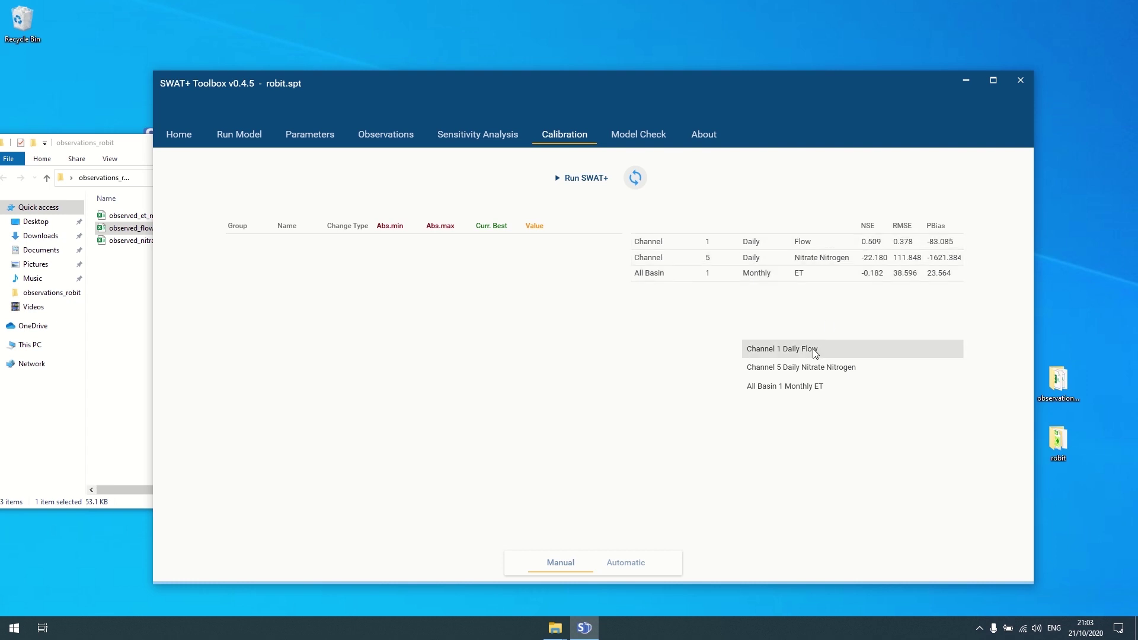
- Compare the observed and simulated plots for Channel 1 Daily Flow, Channel 5 Daily Nitrate Nitrogen and All Basin 1 Monthly ET
{"action": "left_click", "coordinate": [779, 351]}
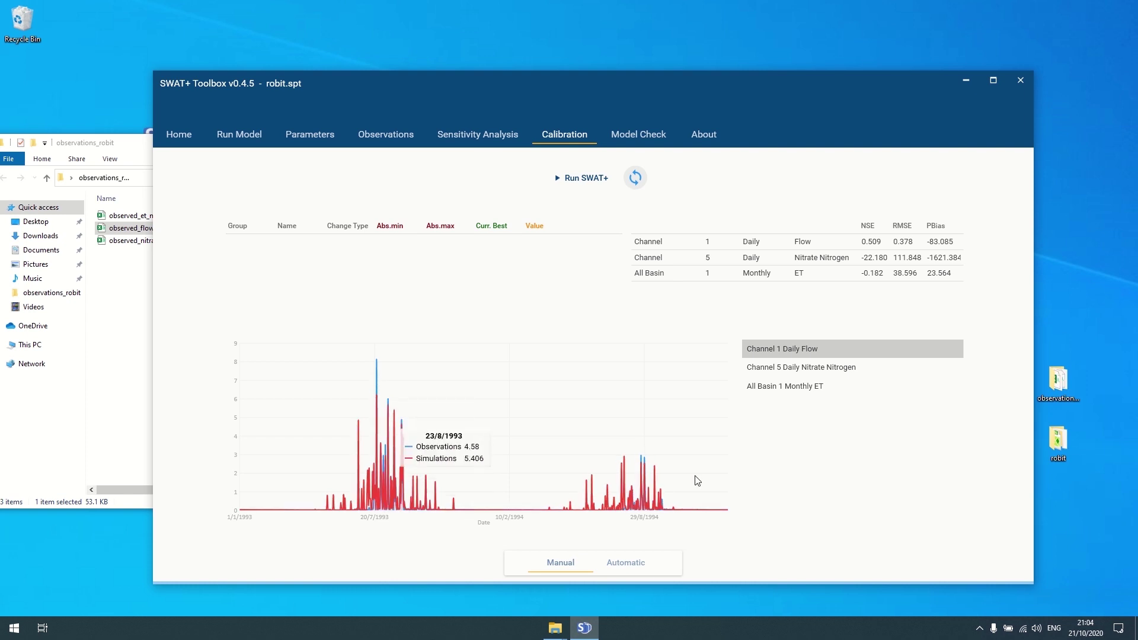
{"action": "left_click", "coordinate": [786, 365]}
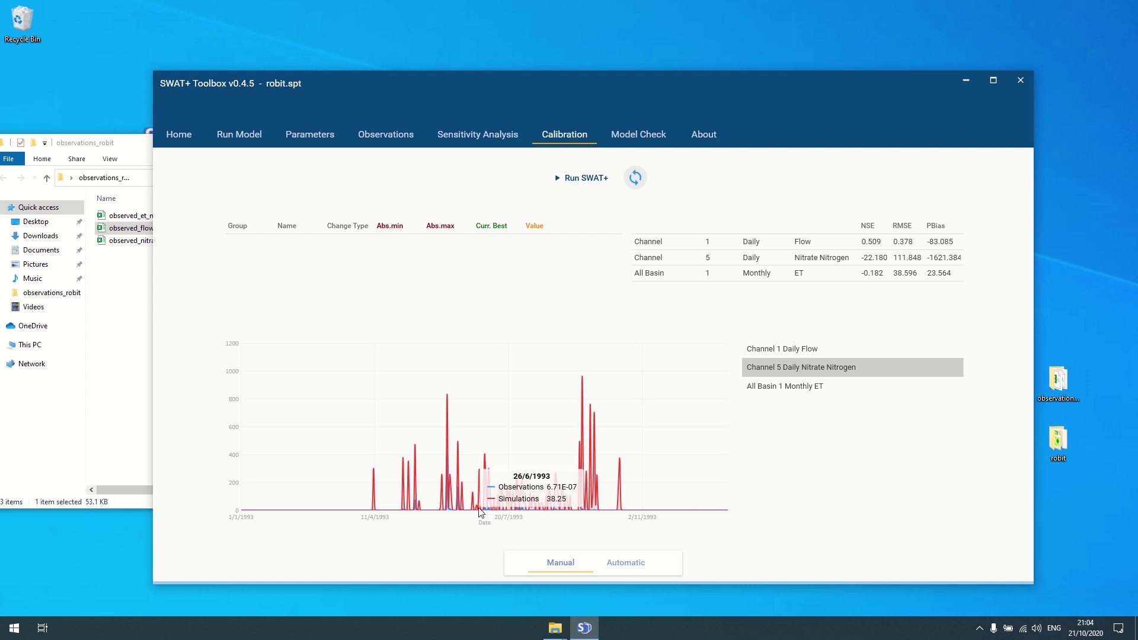
{"action": "left_click", "coordinate": [780, 389]}
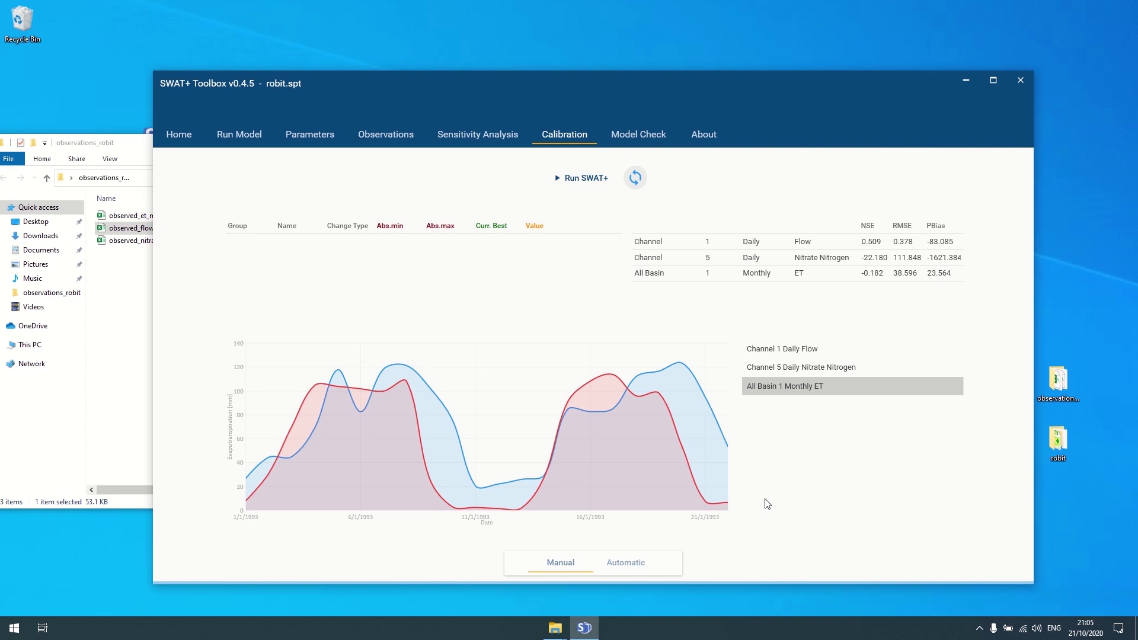
- Browse the full list of calibration parameter names with the parameter group set to All
{"action": "left_click", "coordinate": [288, 136]}
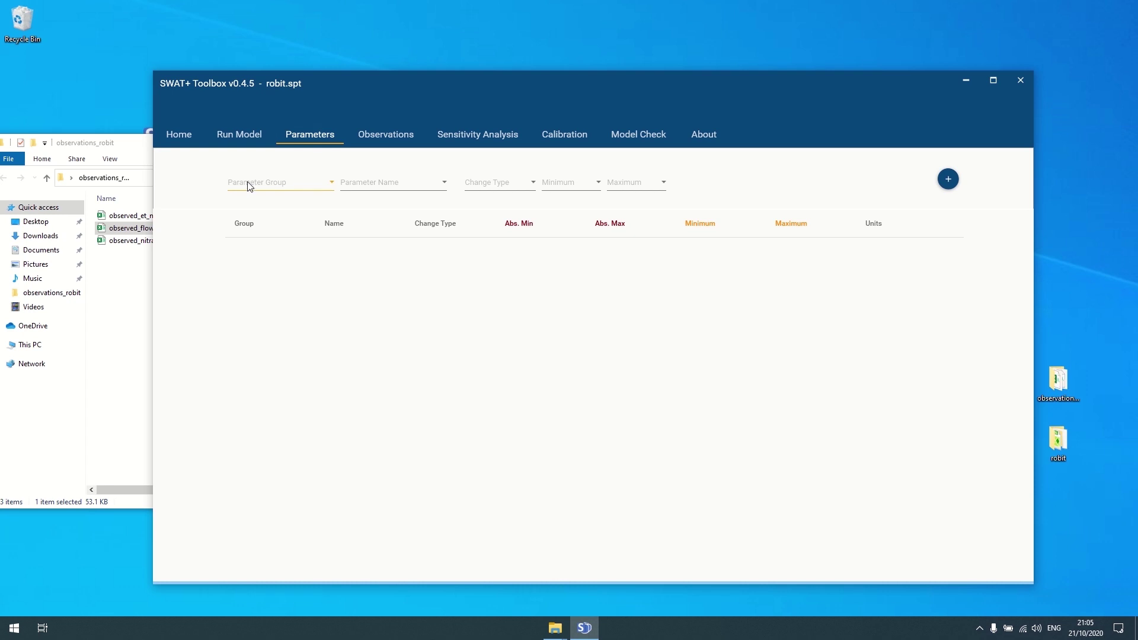
{"action": "left_click", "coordinate": [297, 186]}
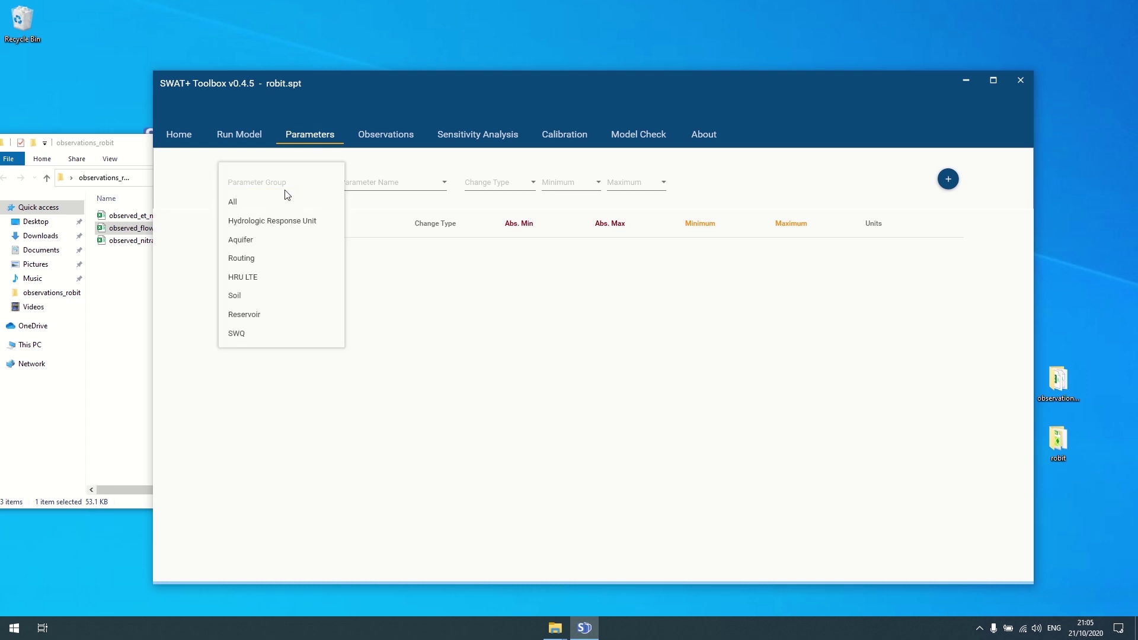
{"action": "left_click", "coordinate": [243, 202]}
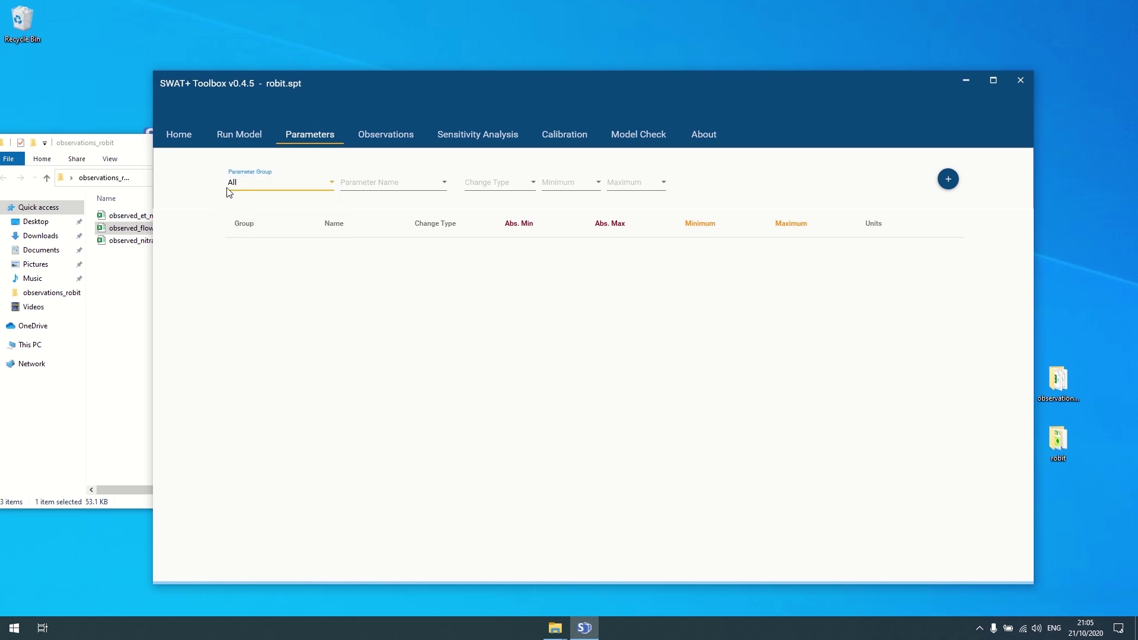
{"action": "left_click", "coordinate": [439, 186]}
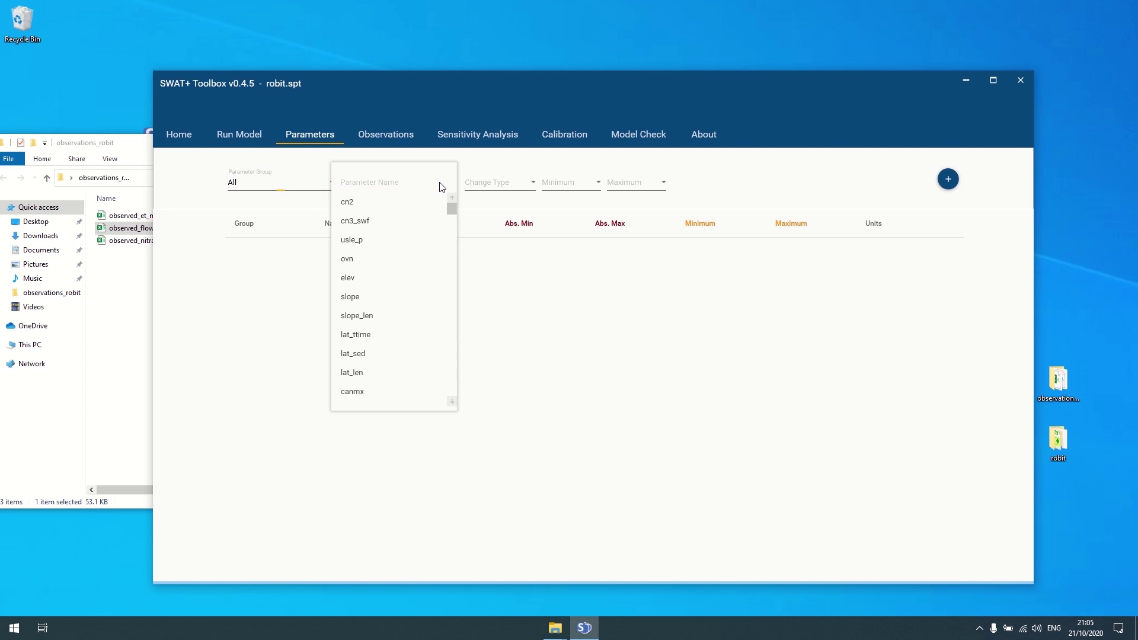
{"action": "scroll", "coordinate": [418, 237], "scroll_direction": "down", "scroll_amount": 10}
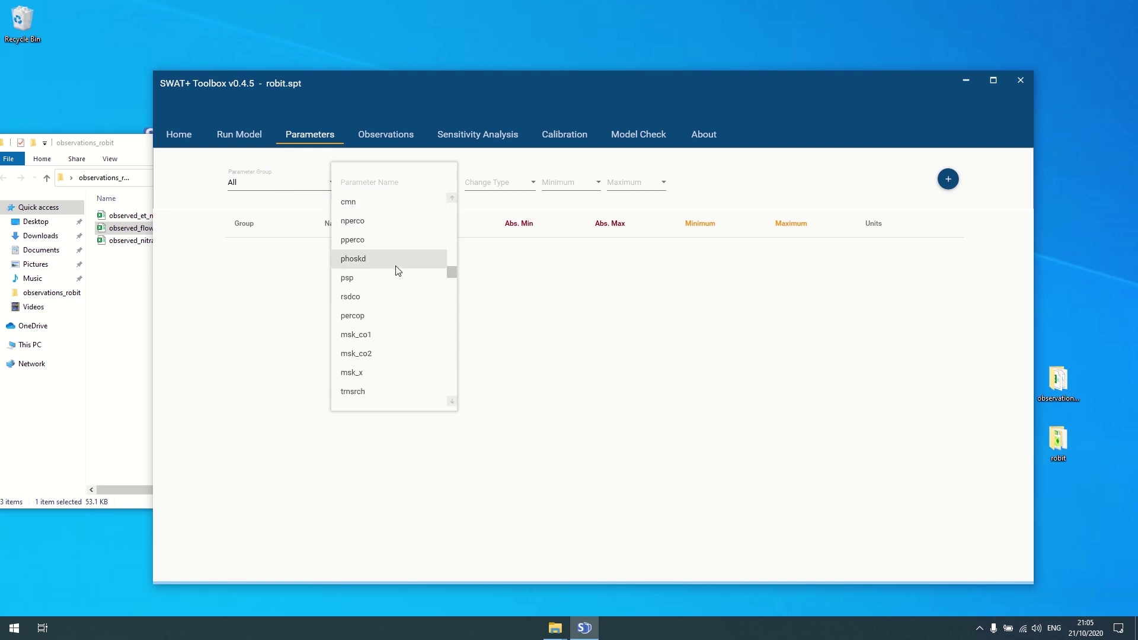
{"action": "scroll", "coordinate": [397, 271], "scroll_direction": "down", "scroll_amount": 15}
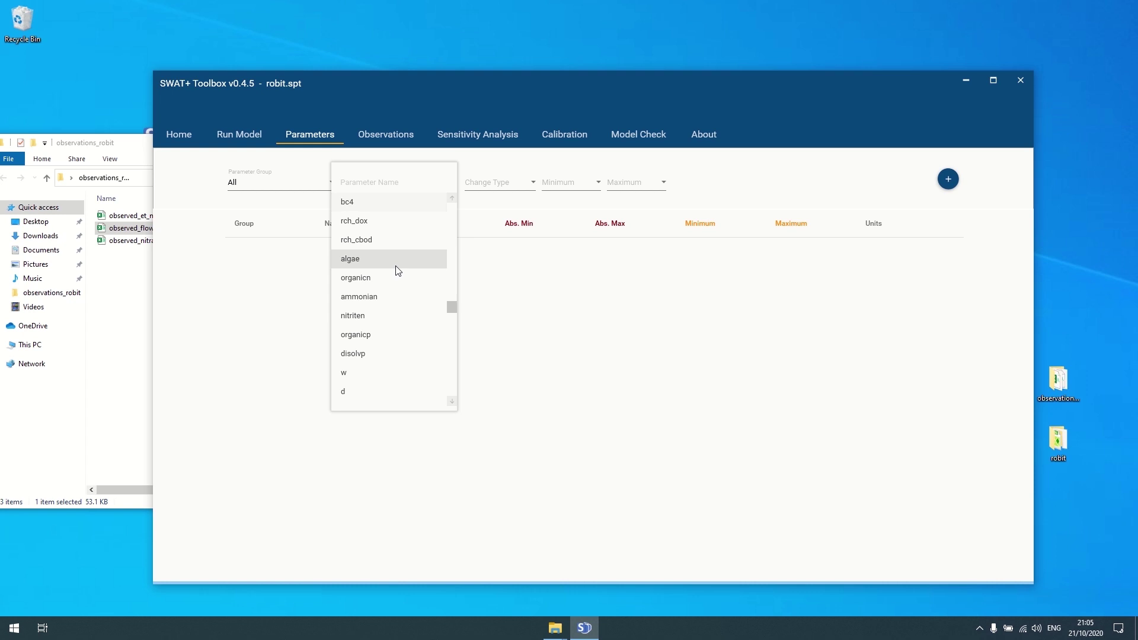
{"action": "scroll", "coordinate": [394, 279], "scroll_direction": "down", "scroll_amount": 5}
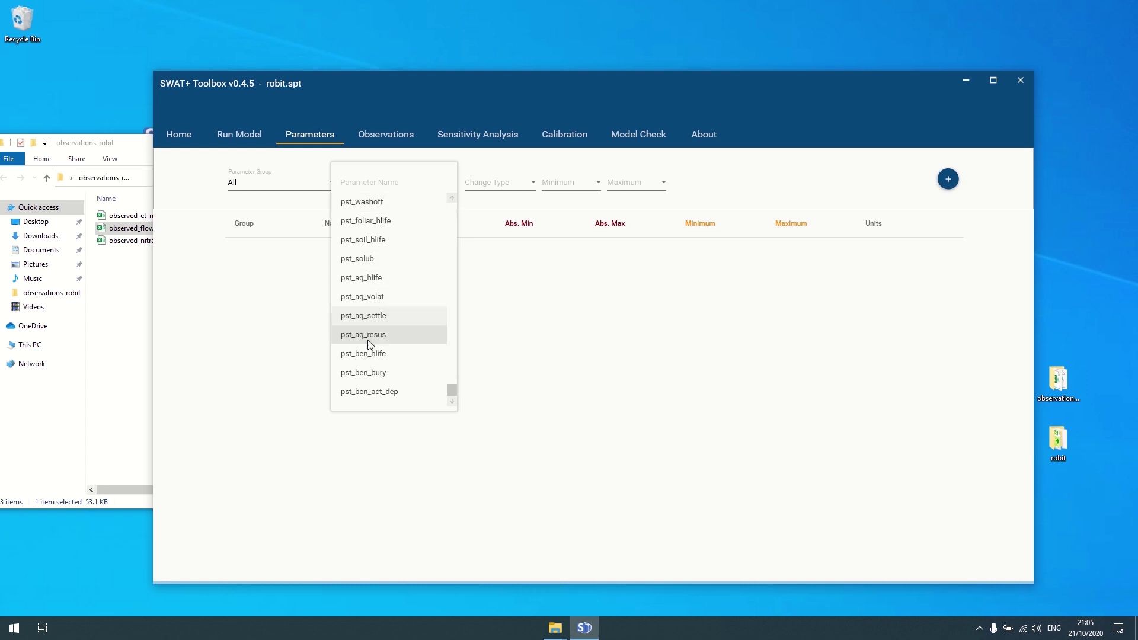
{"action": "scroll", "coordinate": [376, 390], "scroll_direction": "up", "scroll_amount": 8}
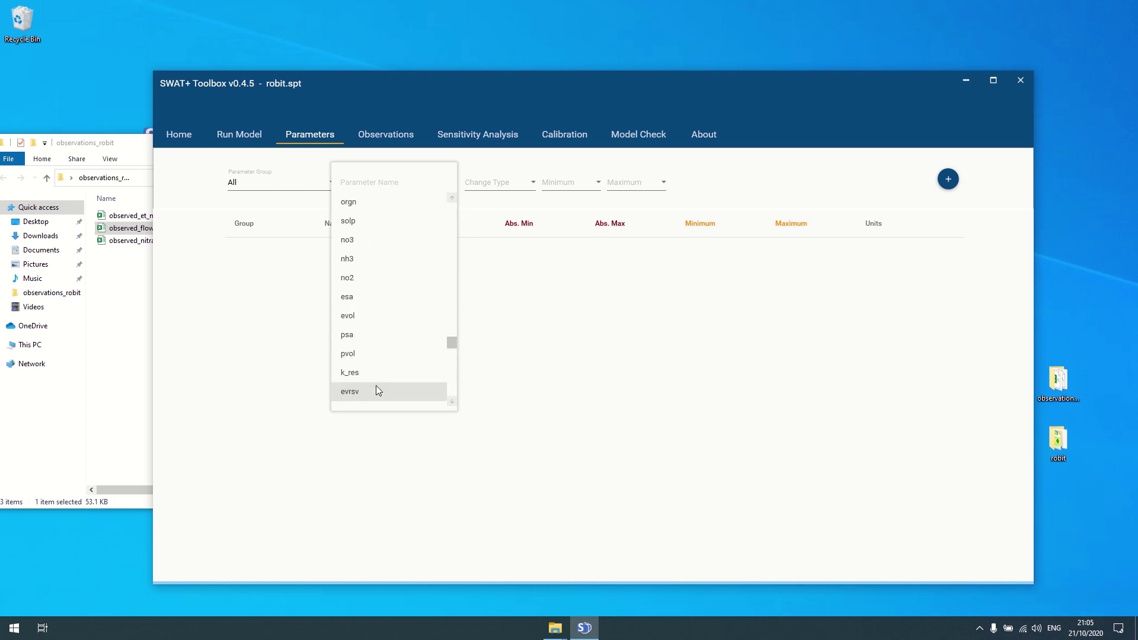
{"action": "scroll", "coordinate": [378, 391], "scroll_direction": "up", "scroll_amount": 5}
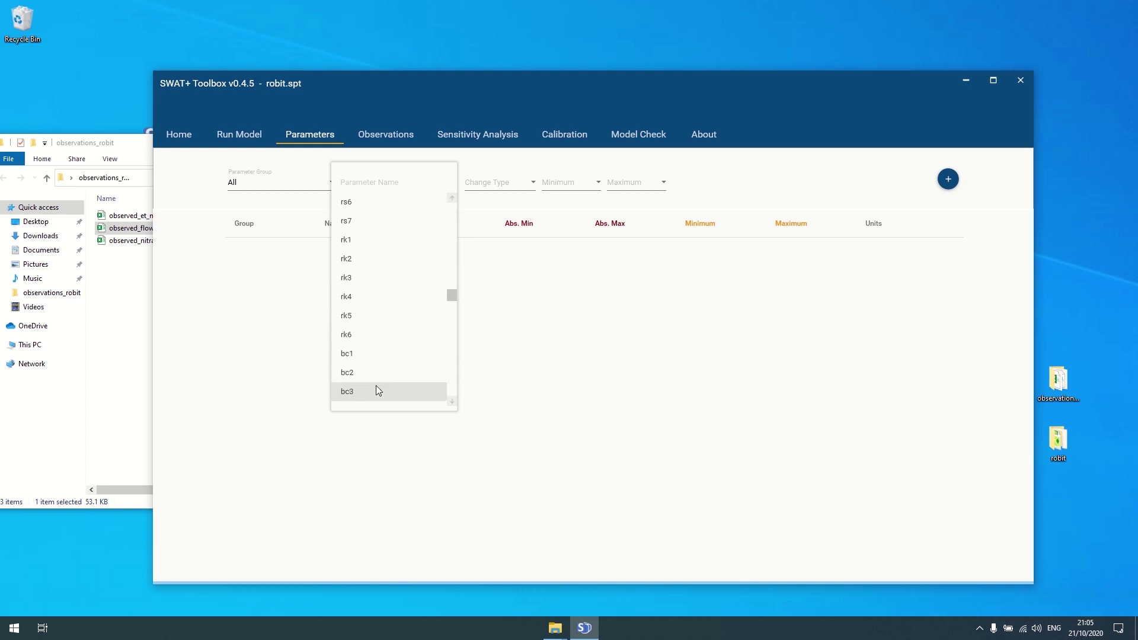
{"action": "scroll", "coordinate": [377, 388], "scroll_direction": "up", "scroll_amount": 10}
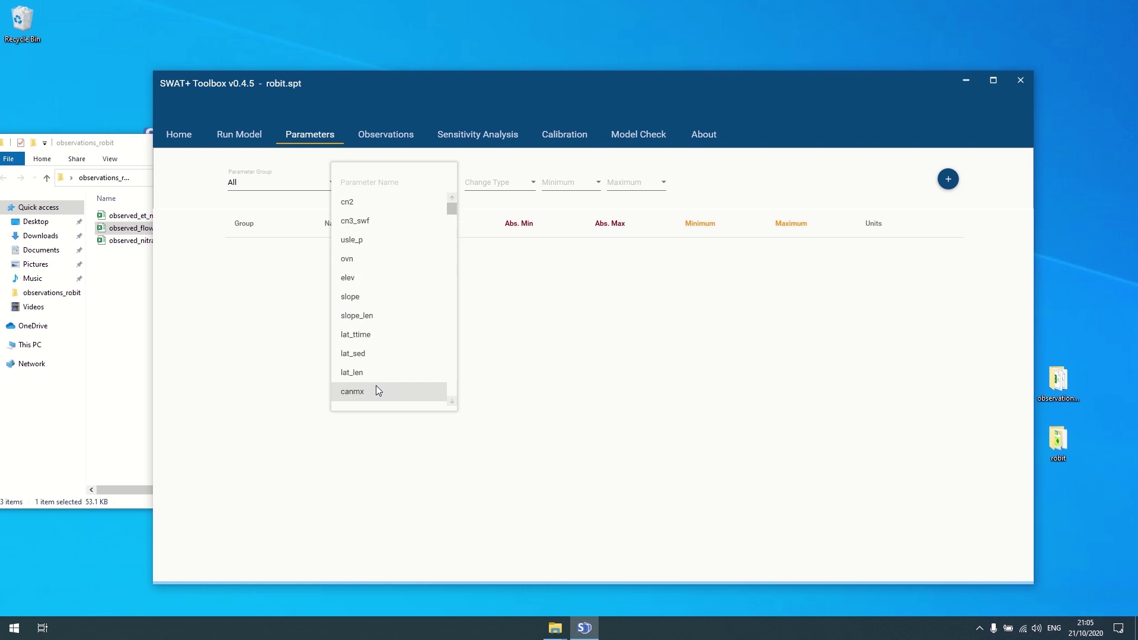
{"action": "left_click", "coordinate": [537, 77]}
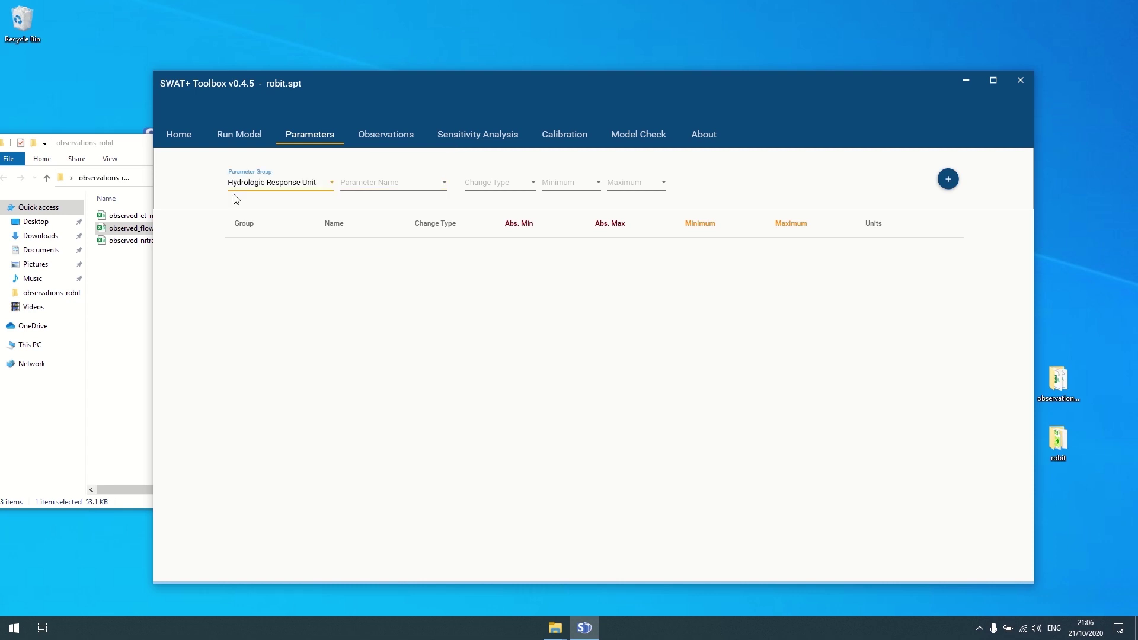
- Review the change type options offered for the cn2 parameter
{"action": "left_click", "coordinate": [498, 184]}
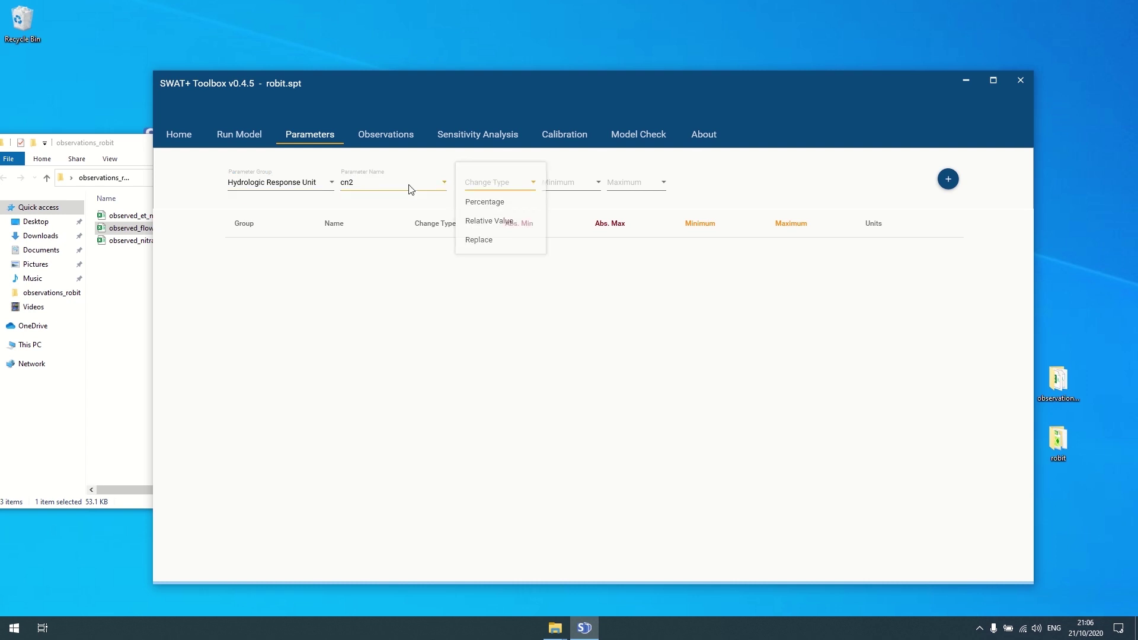
{"action": "key", "text": "Escape"}
{"action": "left_click", "coordinate": [509, 189]}
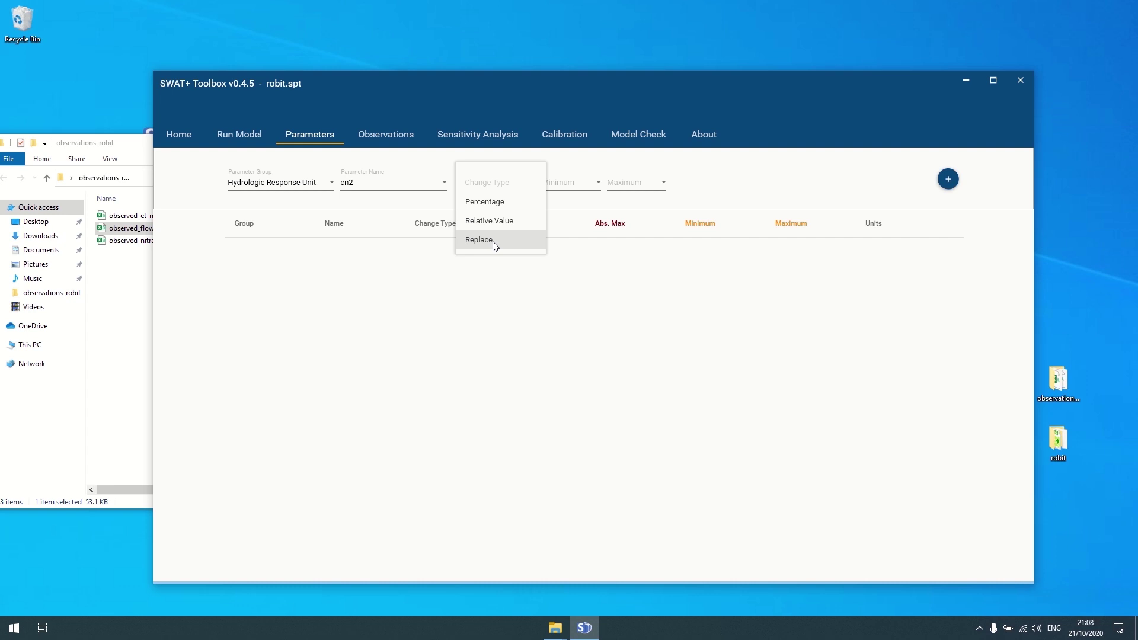
- Choose esco as the parameter name in the Hydrologic Response Unit group
{"action": "left_click", "coordinate": [426, 183]}
{"action": "left_click", "coordinate": [425, 183]}
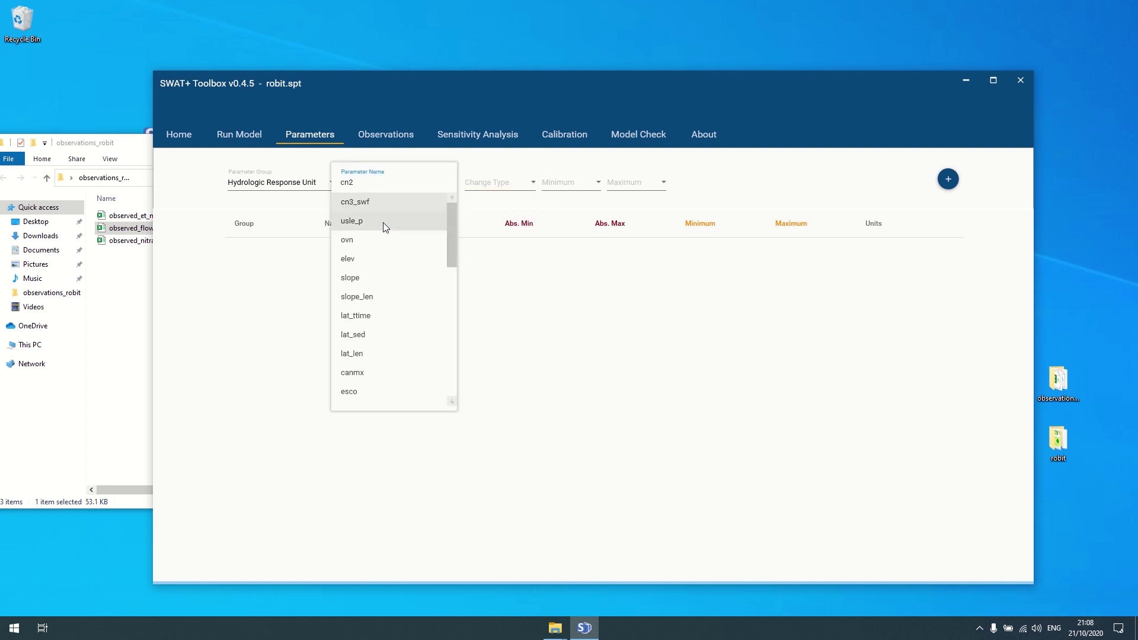
{"action": "scroll", "coordinate": [355, 394], "scroll_direction": "down", "scroll_amount": 1}
{"action": "left_click", "coordinate": [355, 390]}
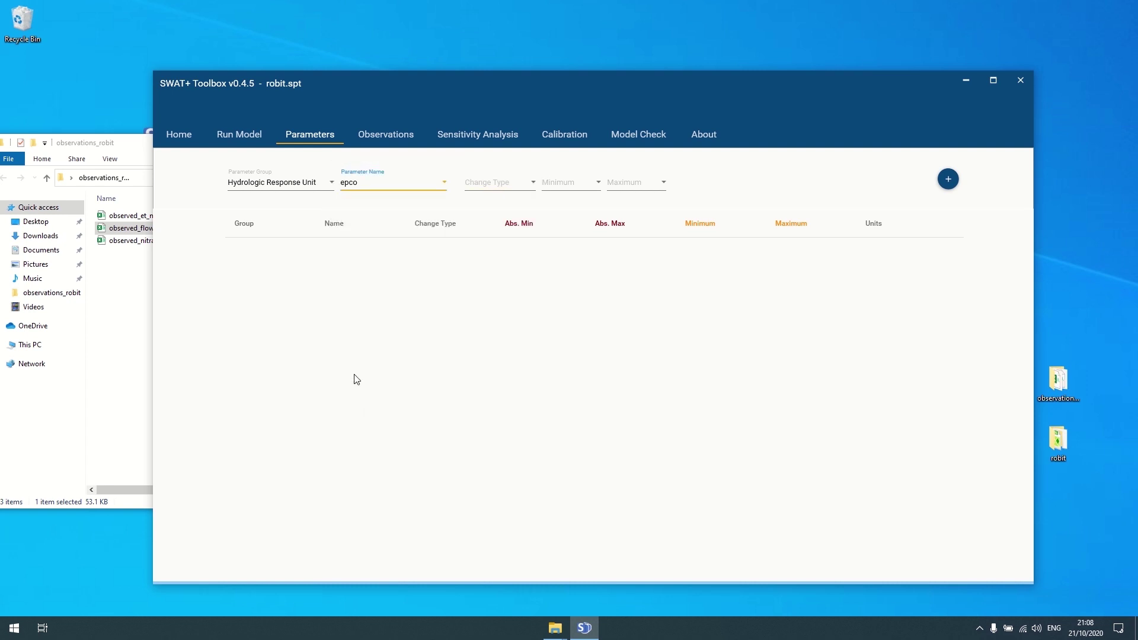
{"action": "left_click", "coordinate": [374, 184]}
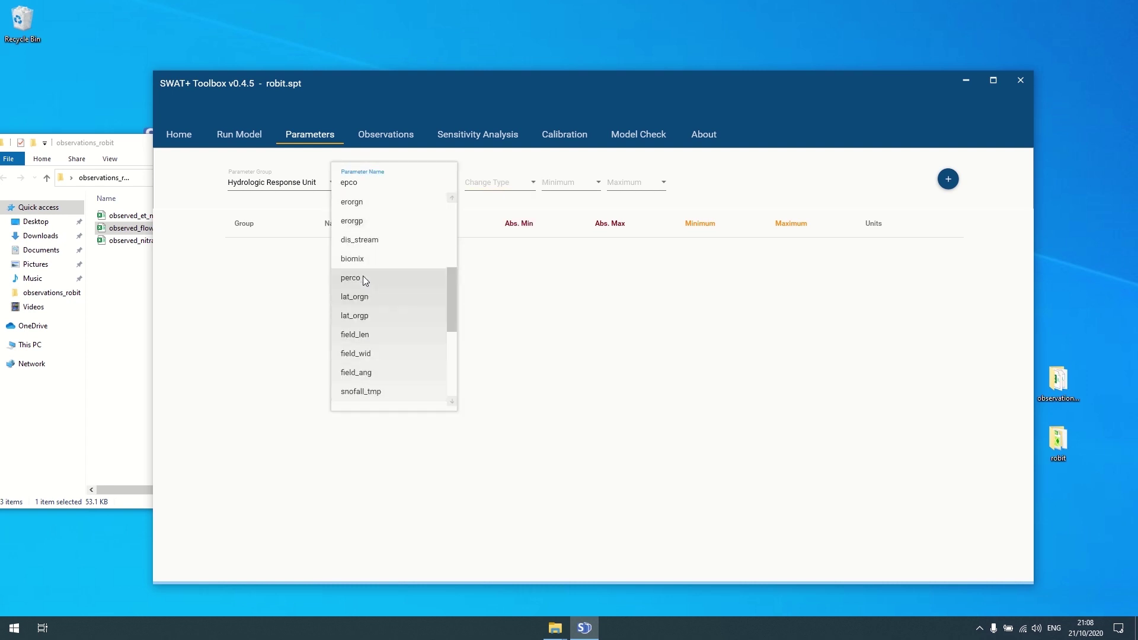
{"action": "scroll", "coordinate": [367, 287], "scroll_direction": "up", "scroll_amount": 3}
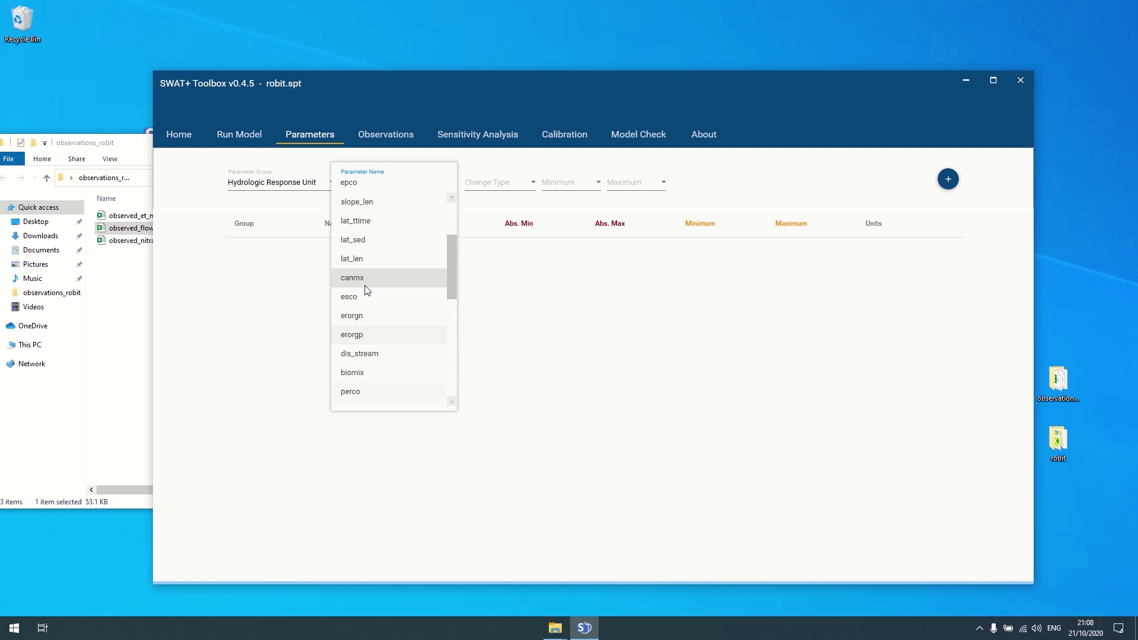
{"action": "left_click", "coordinate": [355, 298]}
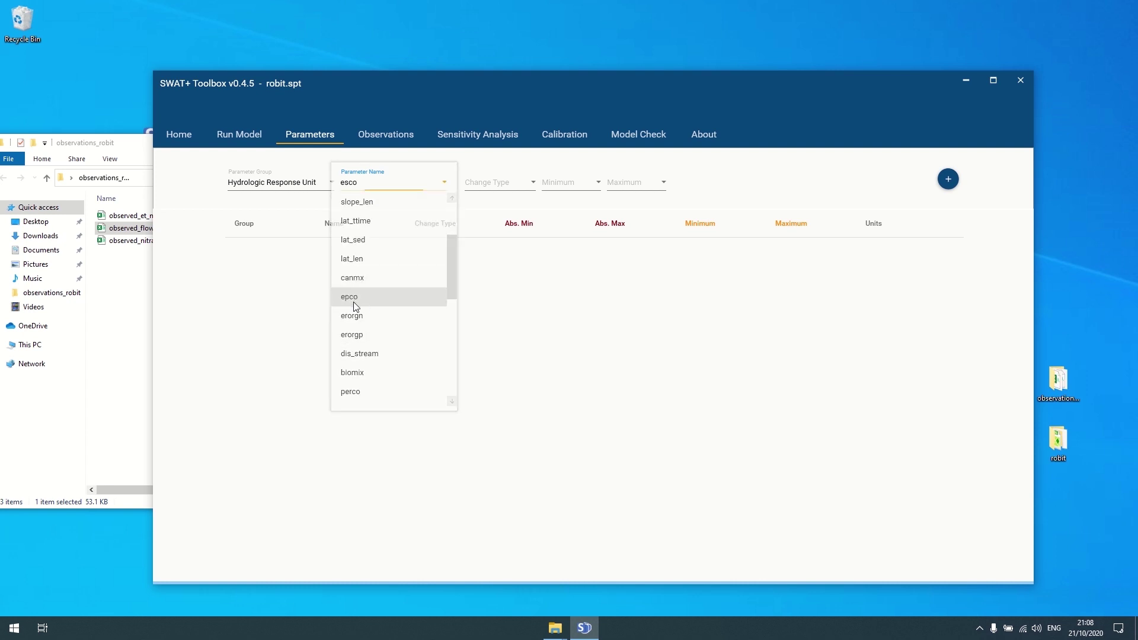
- Add esco to the parameter list with change type Replace, minimum 0 and maximum 1.0
{"action": "left_click", "coordinate": [491, 181]}
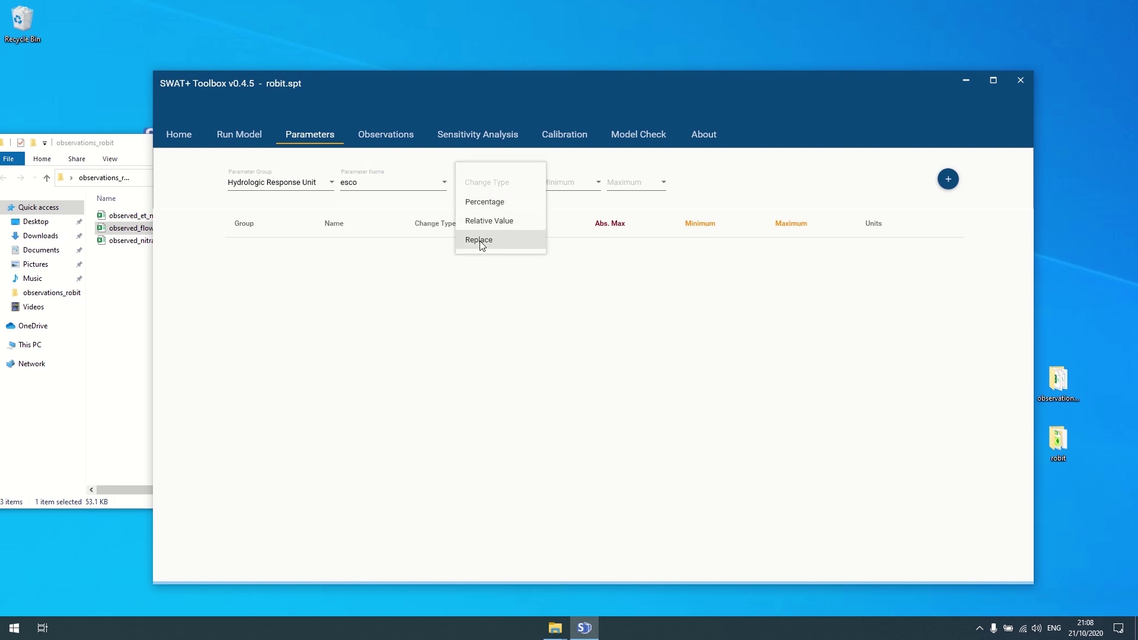
{"action": "left_click", "coordinate": [482, 241]}
{"action": "left_click", "coordinate": [569, 189]}
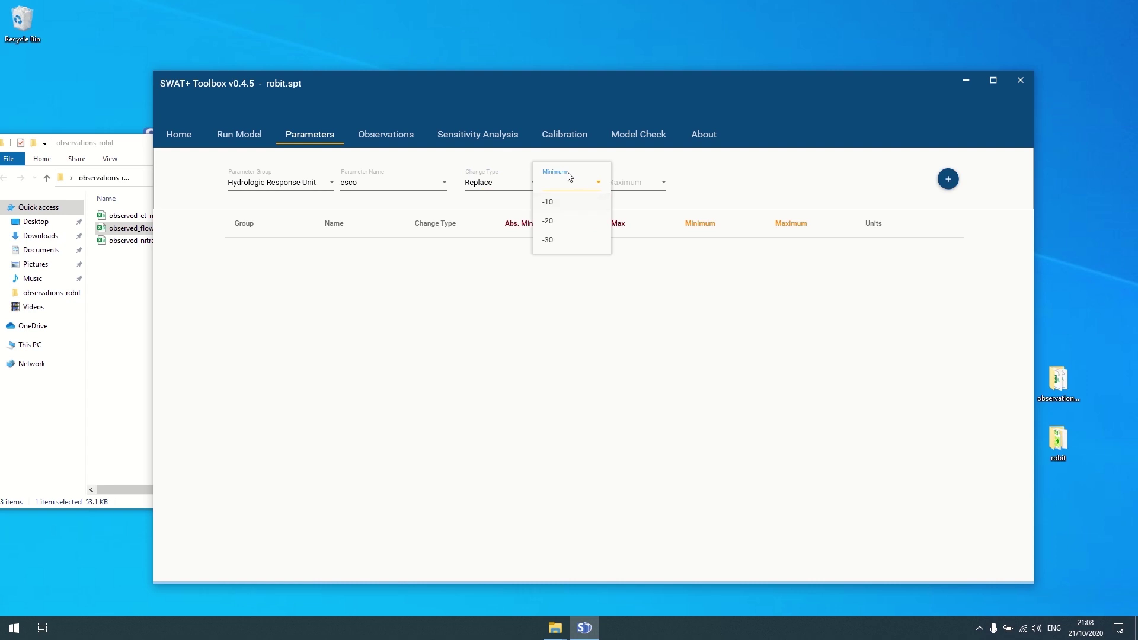
{"action": "type", "text": "0"}
{"action": "left_click", "coordinate": [643, 183]}
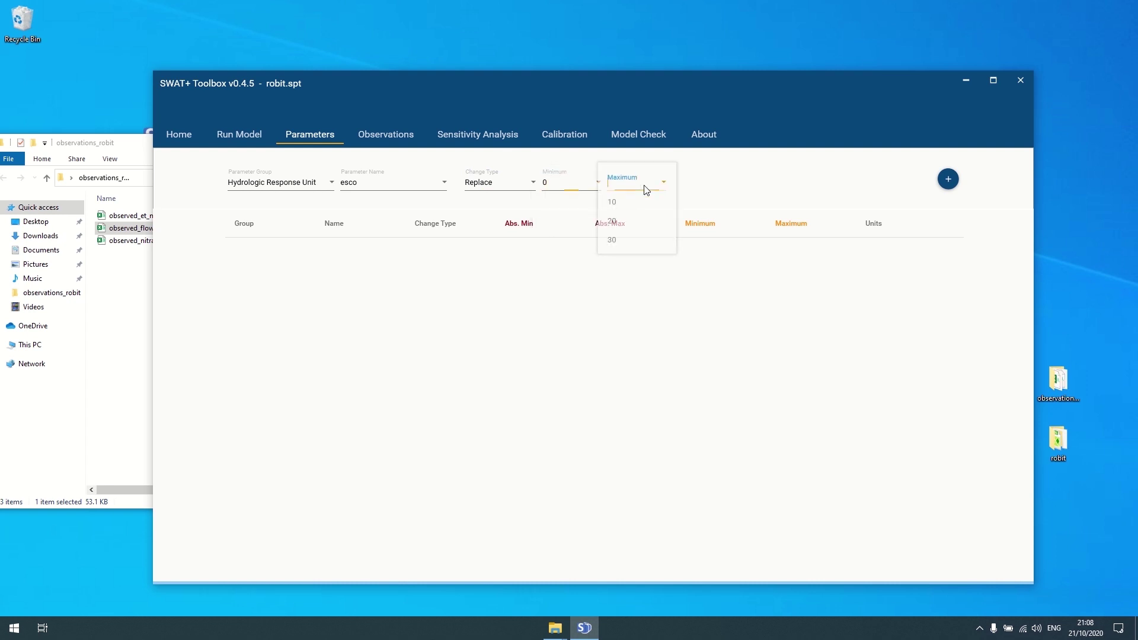
{"action": "type", "text": "1"}
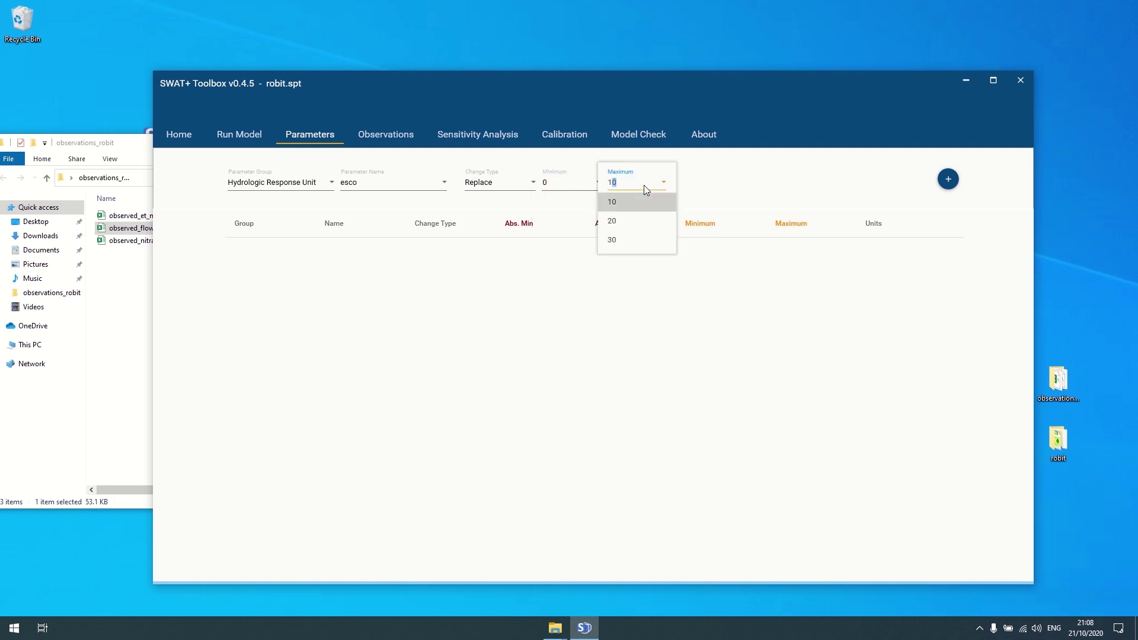
{"action": "type", "text": ".0"}
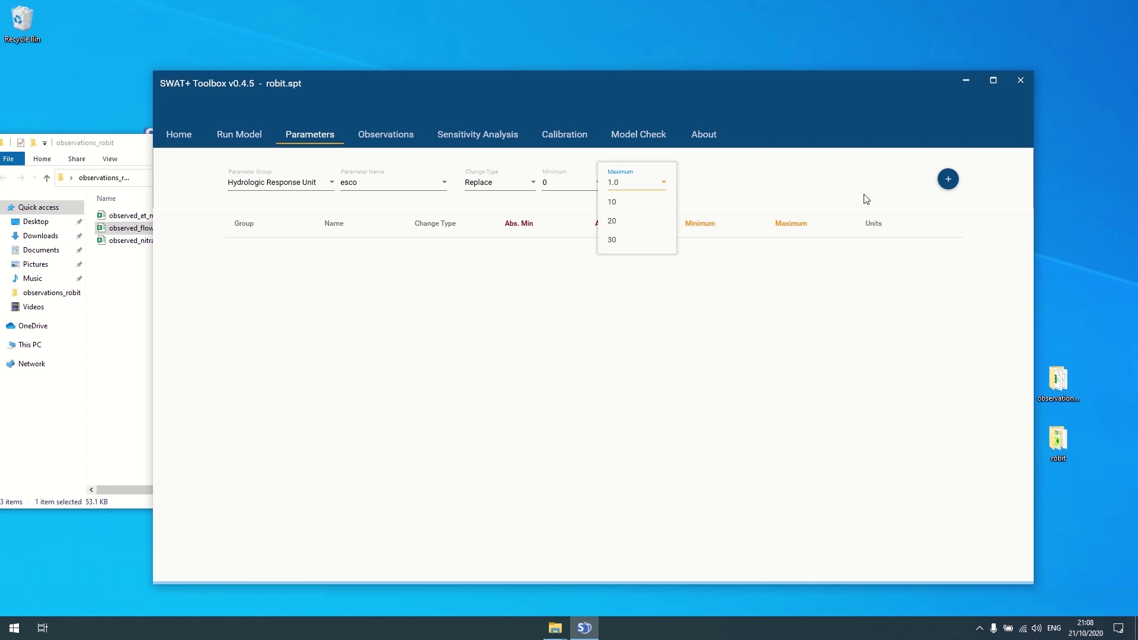
{"action": "left_click", "coordinate": [685, 193]}
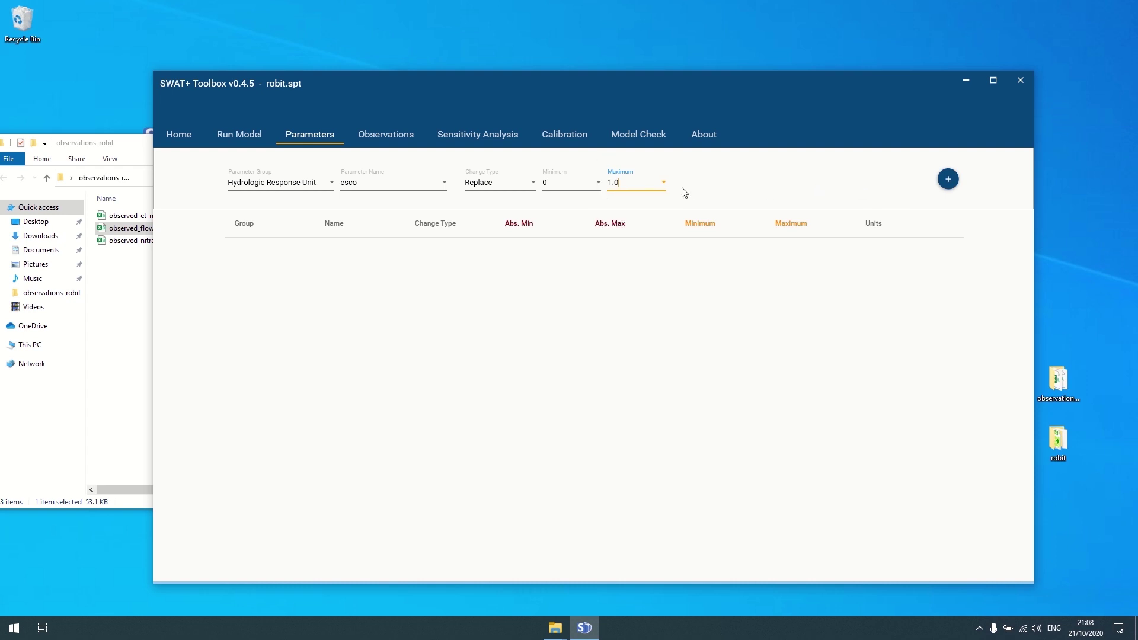
{"action": "left_click", "coordinate": [949, 179]}
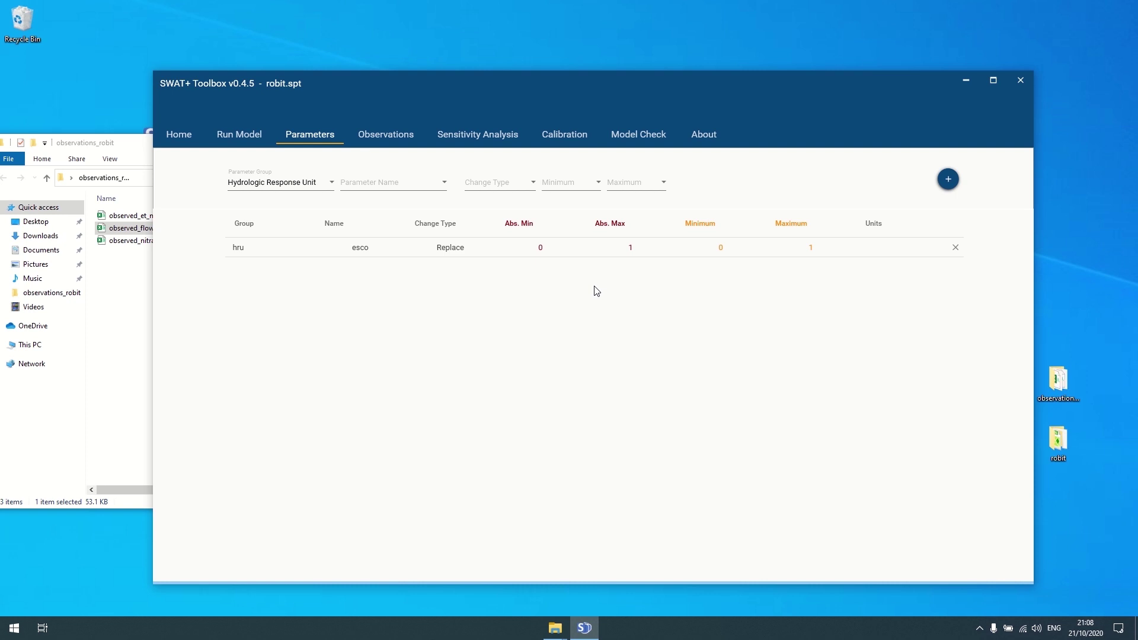
- Choose cn2 in the Hydrologic Response Unit group and set its change type to Percentage
{"action": "left_click", "coordinate": [498, 182]}
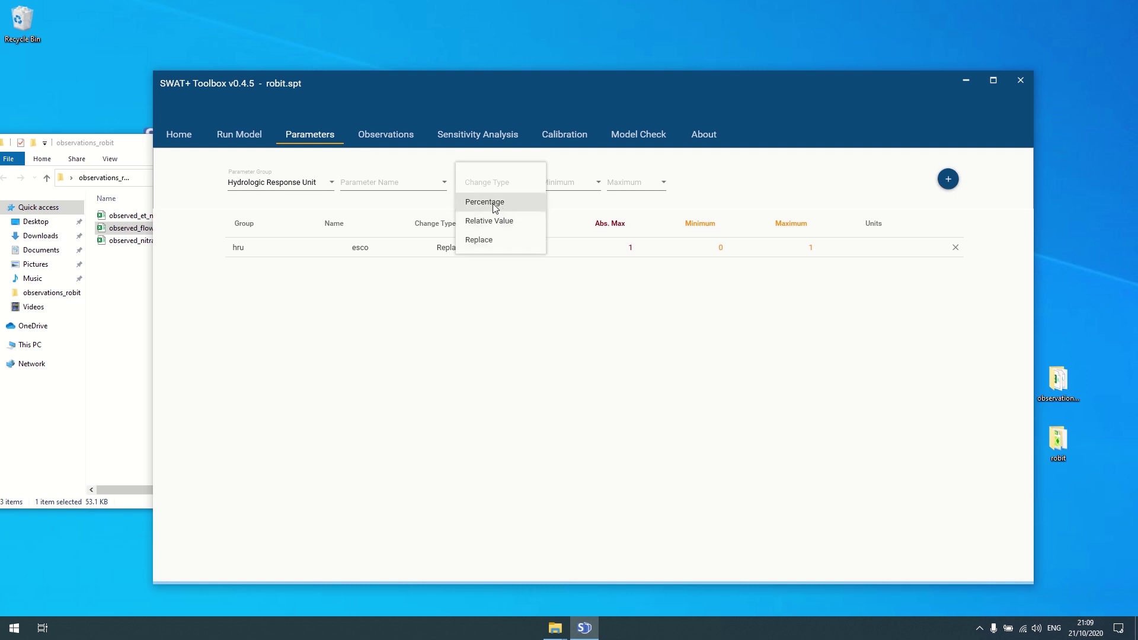
{"action": "left_click", "coordinate": [433, 185]}
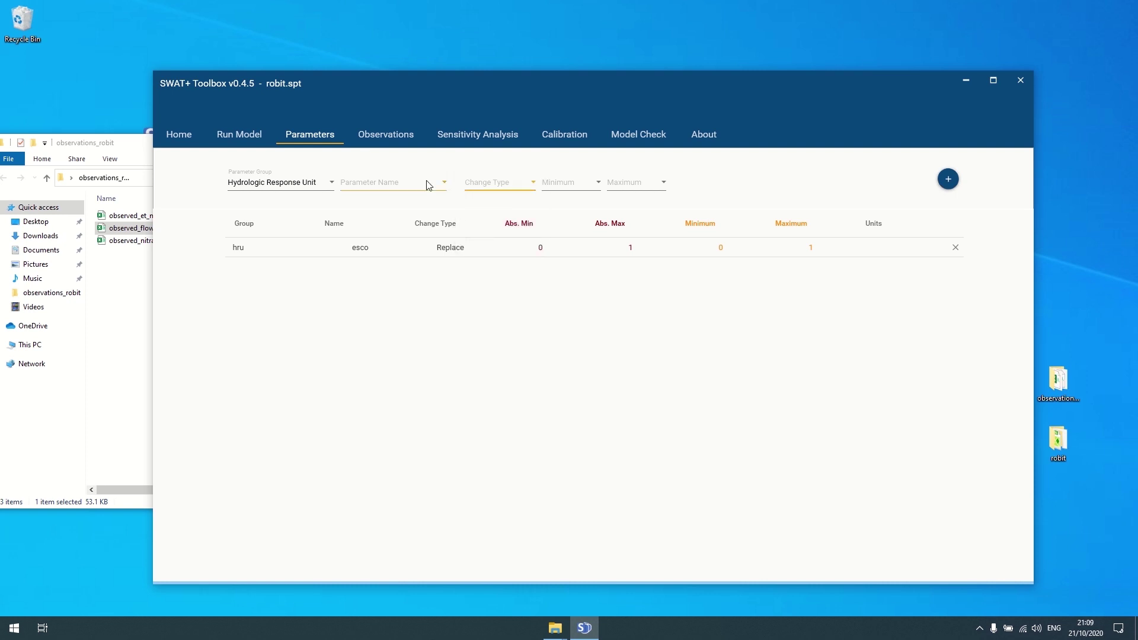
{"action": "left_click", "coordinate": [435, 188]}
{"action": "scroll", "coordinate": [358, 308], "scroll_direction": "up", "scroll_amount": 3}
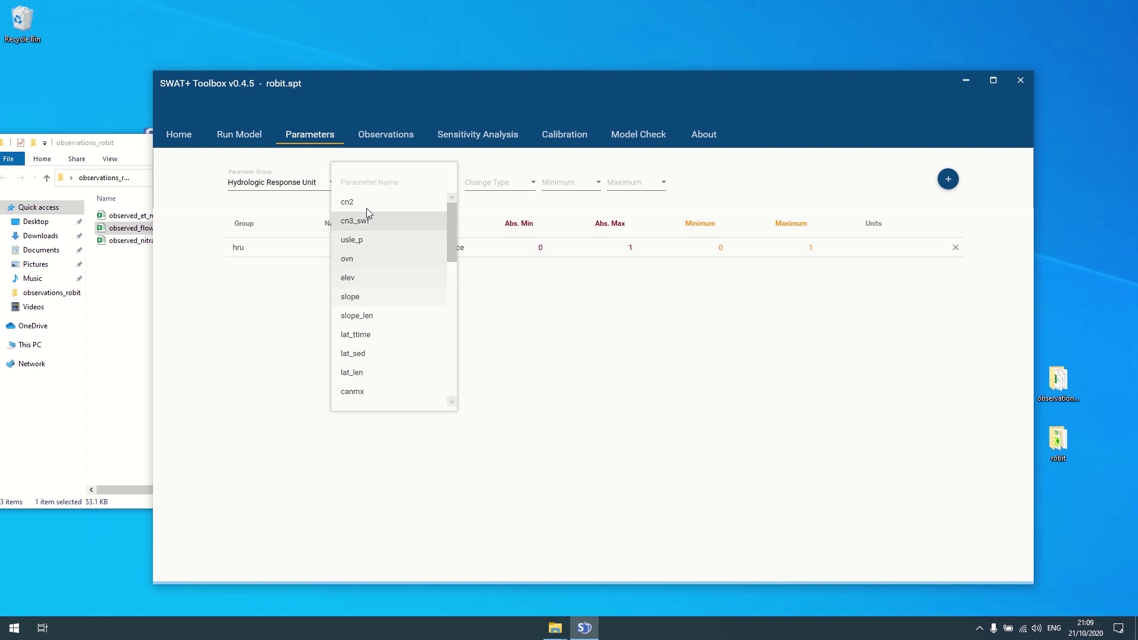
{"action": "left_click", "coordinate": [367, 208]}
{"action": "left_click", "coordinate": [525, 188]}
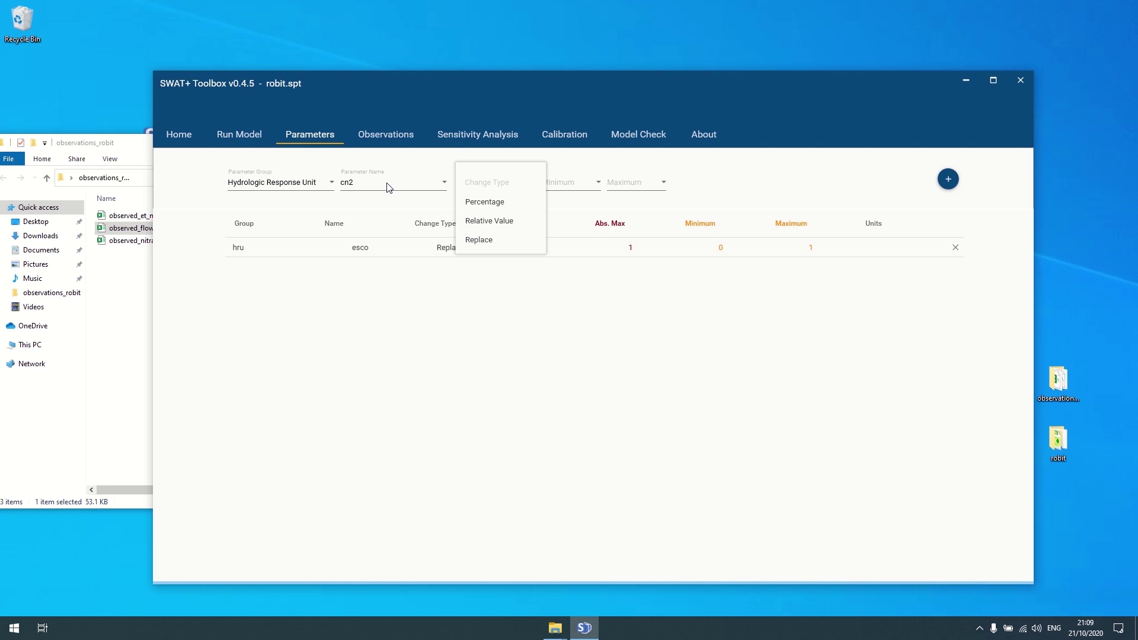
{"action": "left_click", "coordinate": [497, 208]}
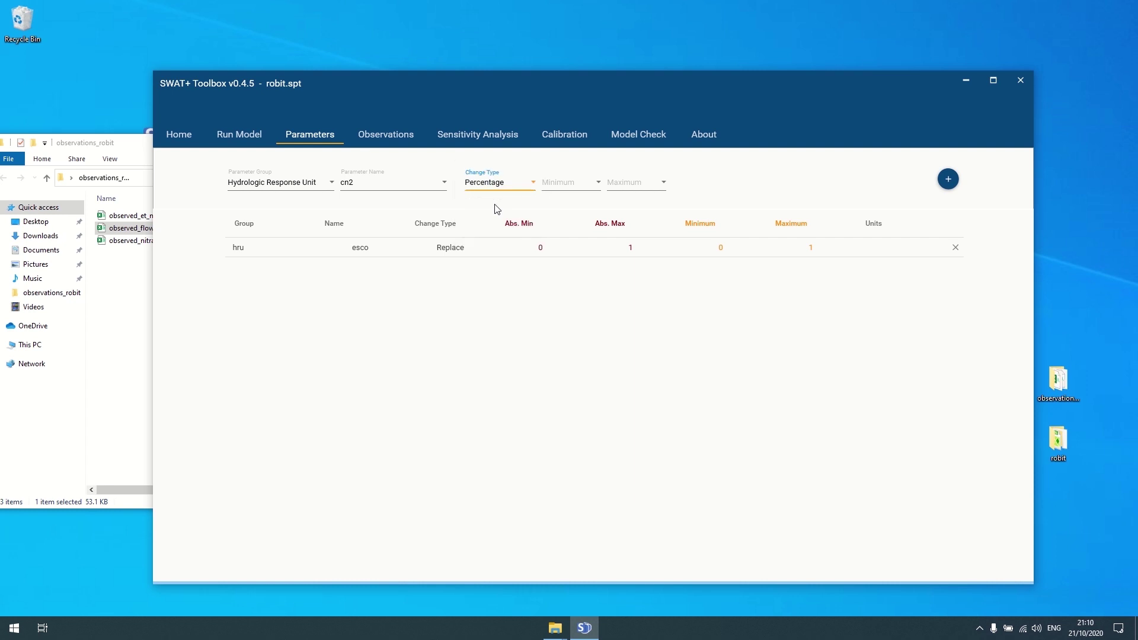
- Set the cn2 minimum to -40 and maximum to 20, and add it to the parameter list
{"action": "left_click", "coordinate": [577, 183]}
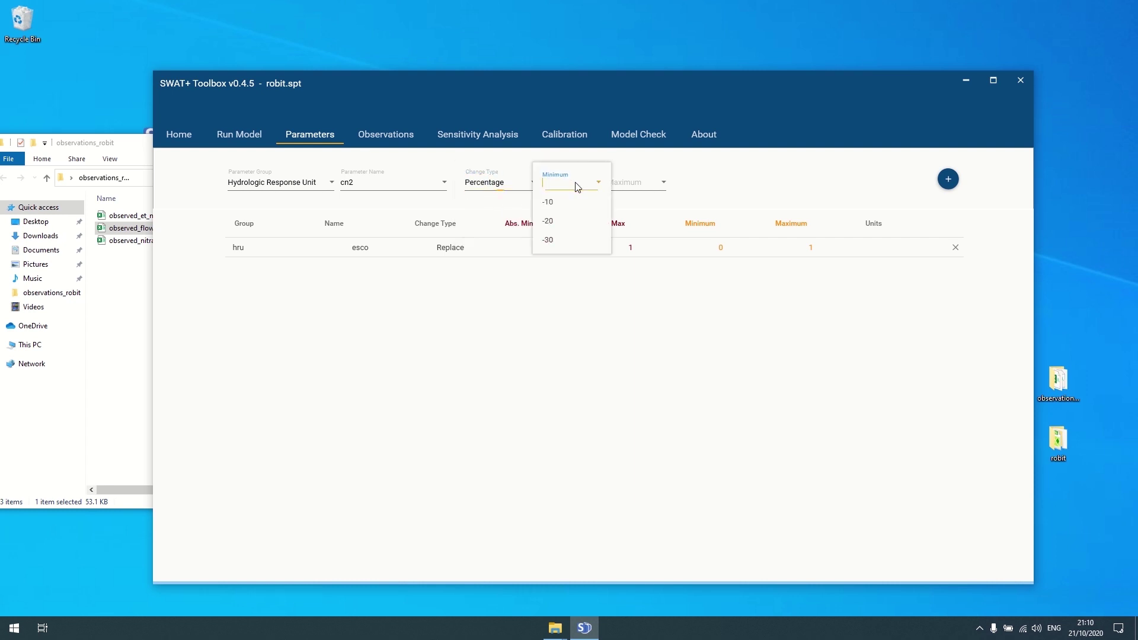
{"action": "left_click", "coordinate": [547, 241]}
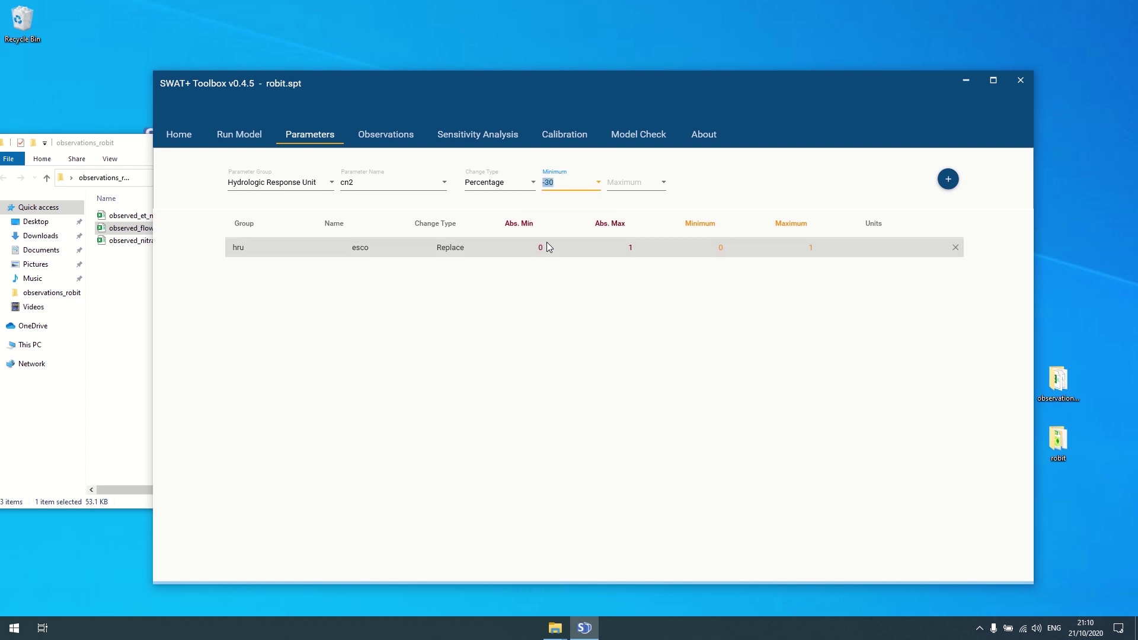
{"action": "left_click", "coordinate": [563, 181]}
{"action": "left_click", "coordinate": [568, 185]}
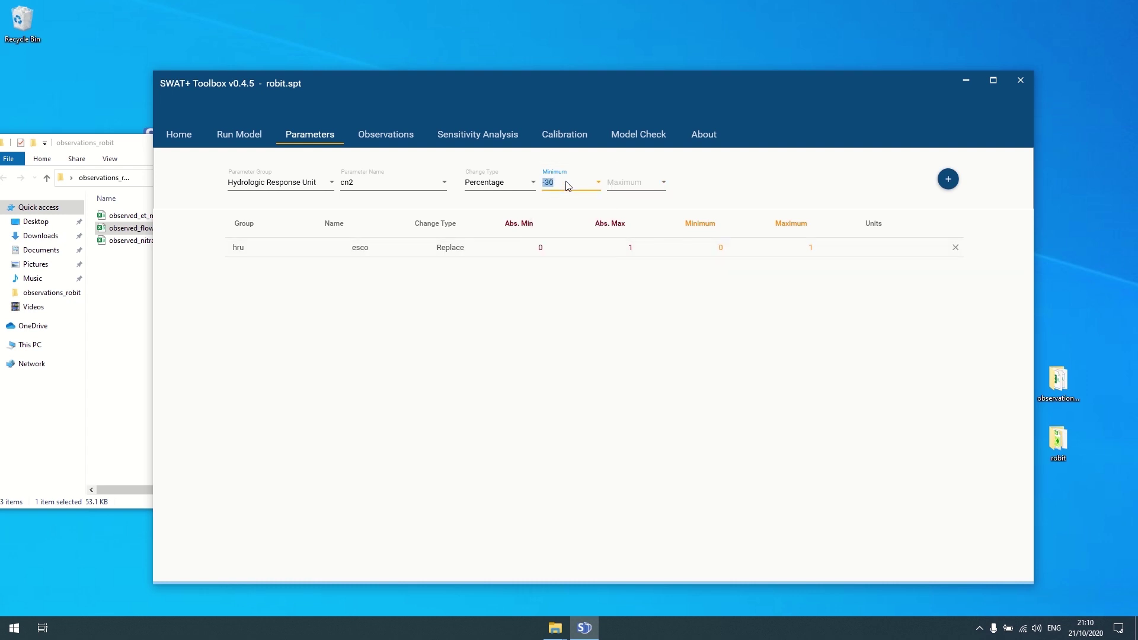
{"action": "type", "text": "-40"}
{"action": "left_click", "coordinate": [637, 185]}
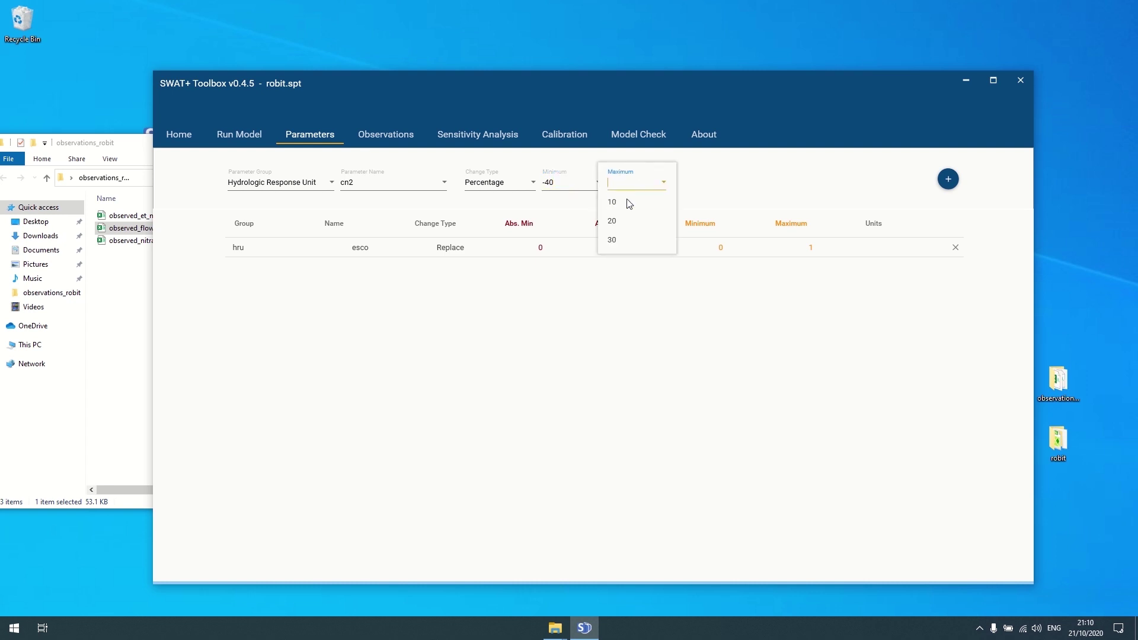
{"action": "left_click", "coordinate": [617, 220]}
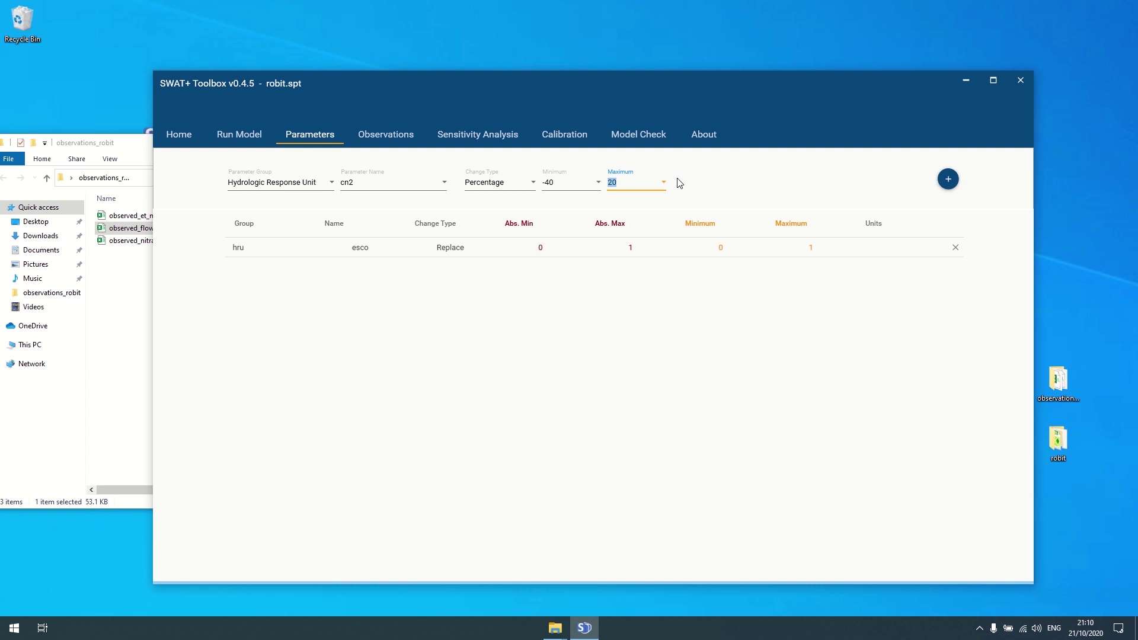
{"action": "left_click", "coordinate": [948, 179]}
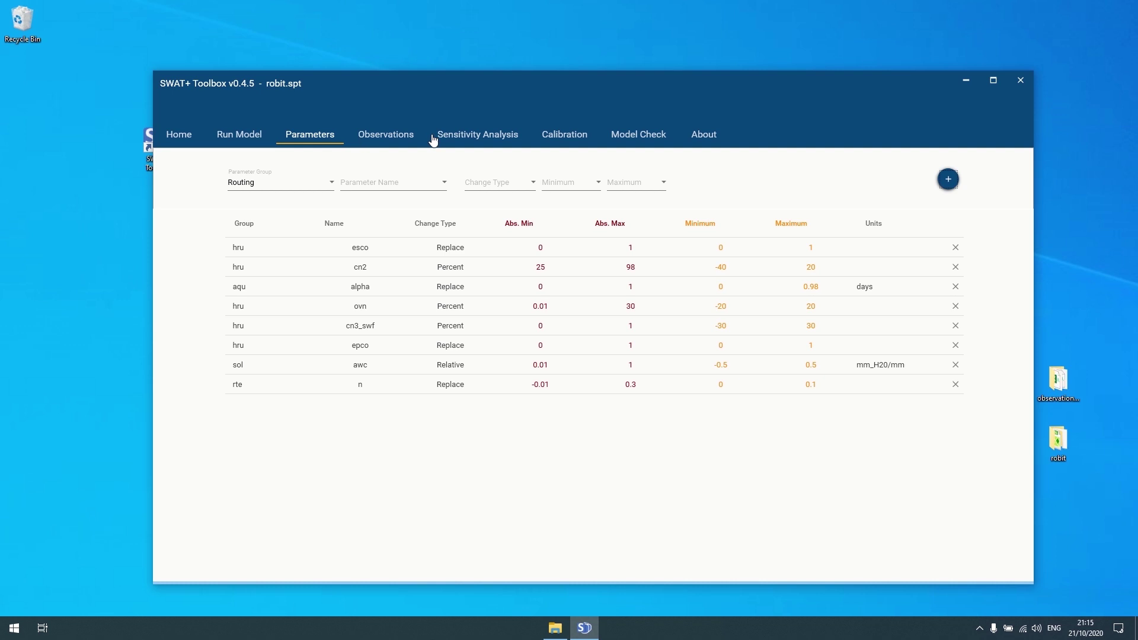
- Check the observations list, and compare the number of samples for the Fourier Amplitude and Sobol sensitivity analysis methods
{"action": "left_click", "coordinate": [366, 135]}
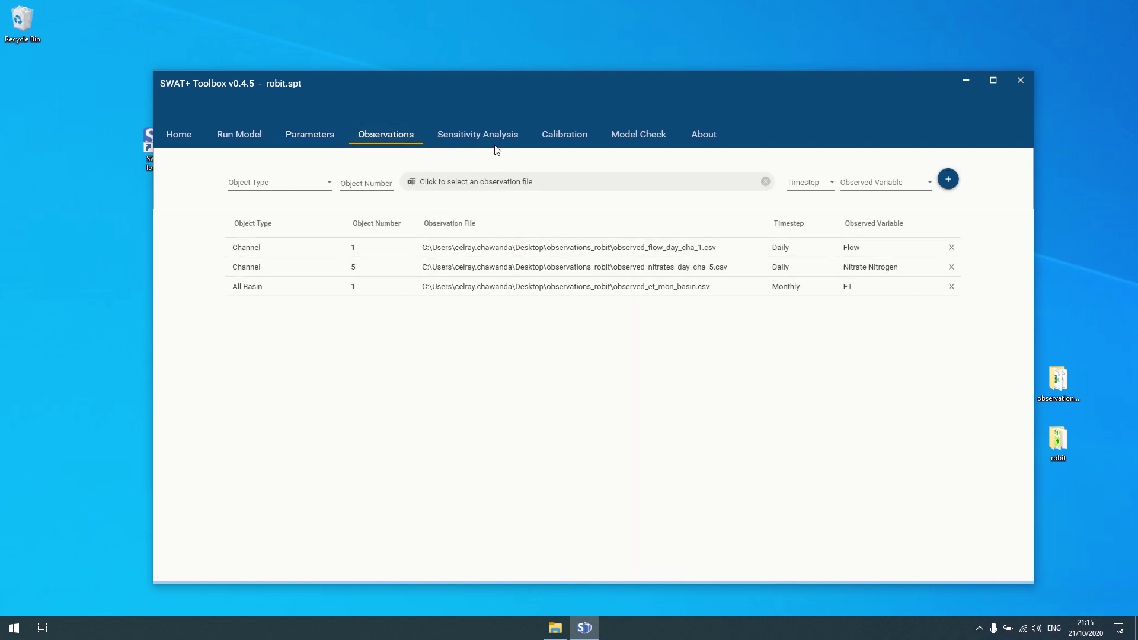
{"action": "left_click", "coordinate": [442, 137]}
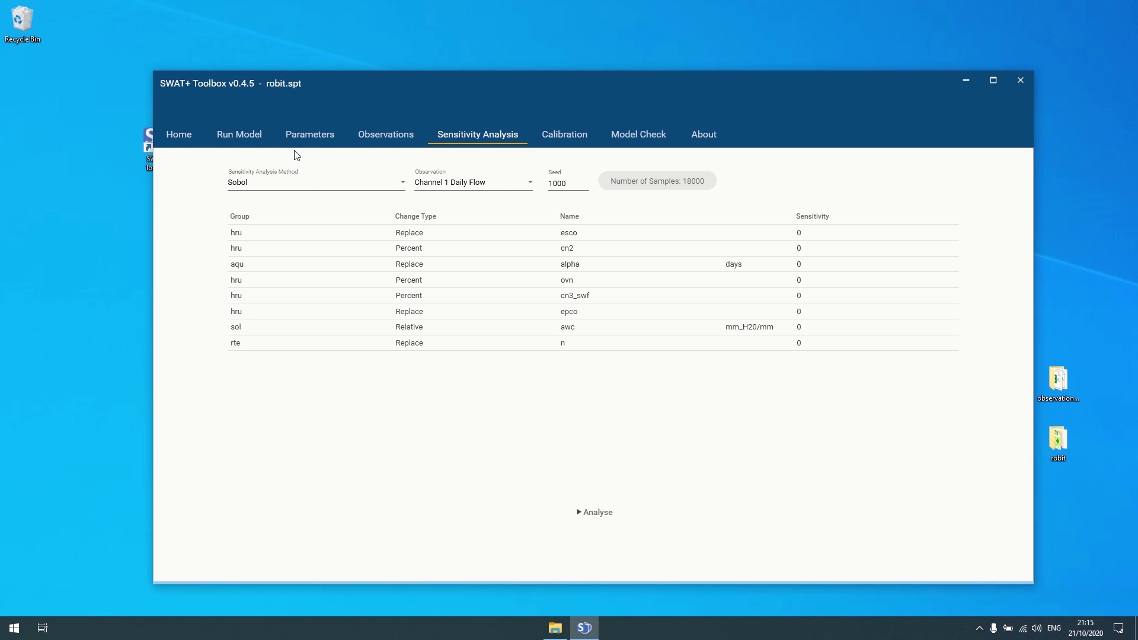
{"action": "left_click", "coordinate": [302, 190]}
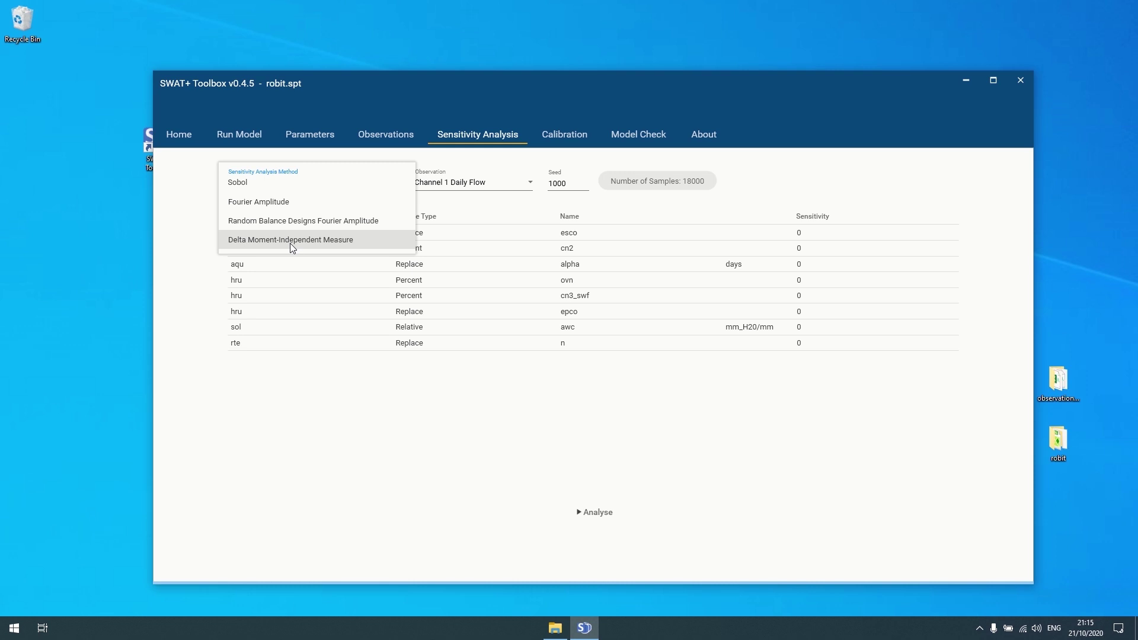
{"action": "left_click", "coordinate": [272, 204]}
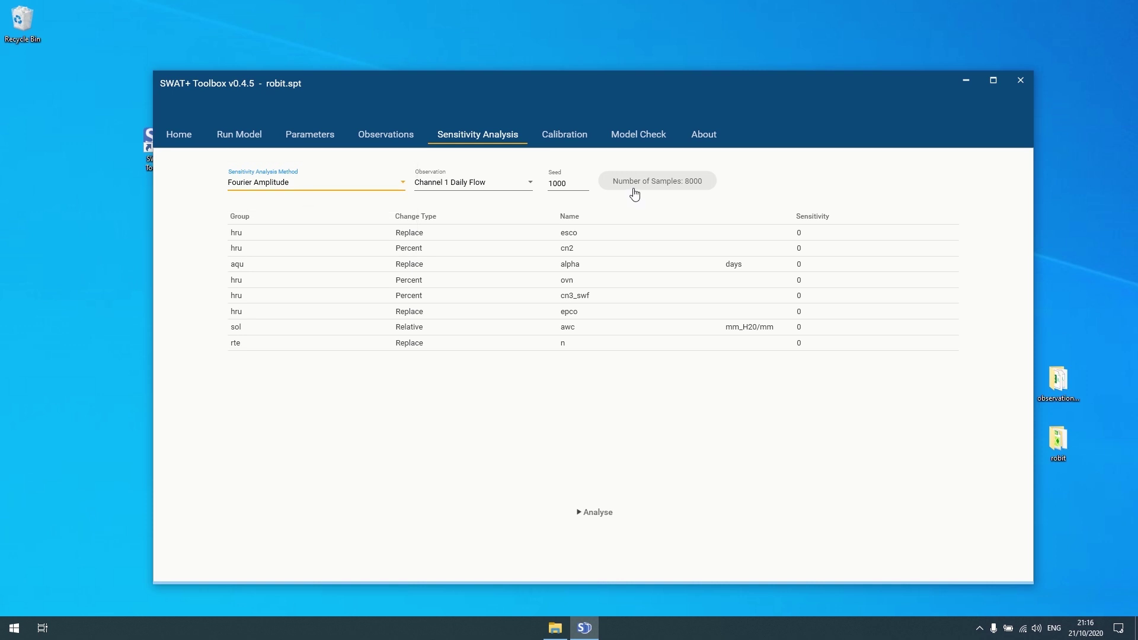
{"action": "left_click", "coordinate": [323, 185]}
{"action": "left_click", "coordinate": [275, 202]}
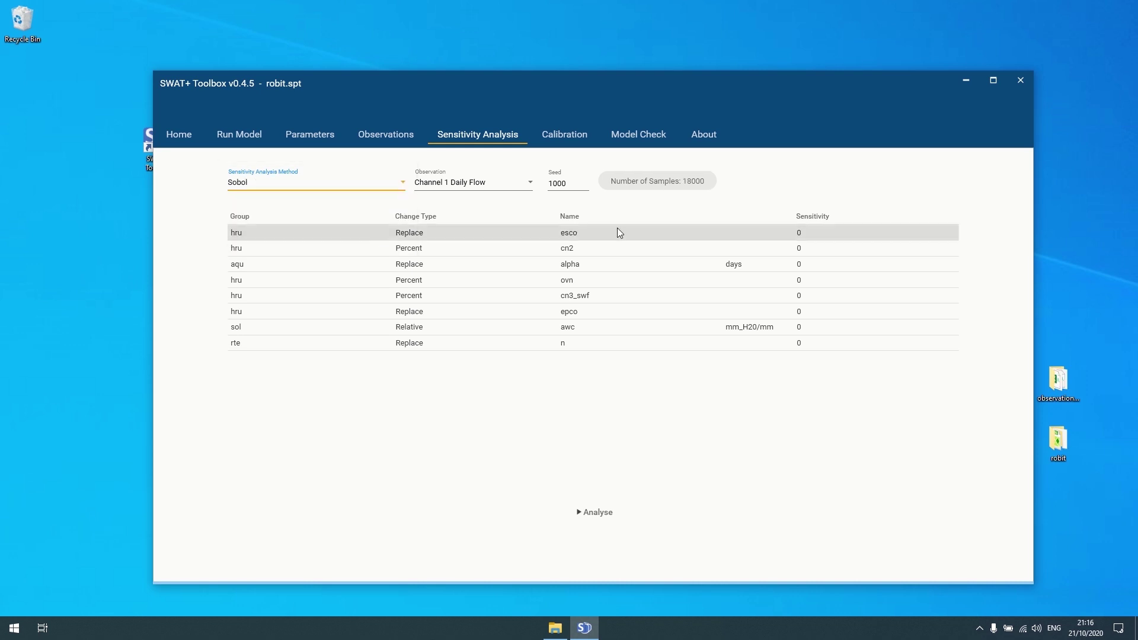
- Compare the number of samples for Random Balance Designs Fourier Amplitude, Delta Moment-Independent Measure and Fourier Amplitude, and return to Sobol
{"action": "left_click", "coordinate": [306, 184]}
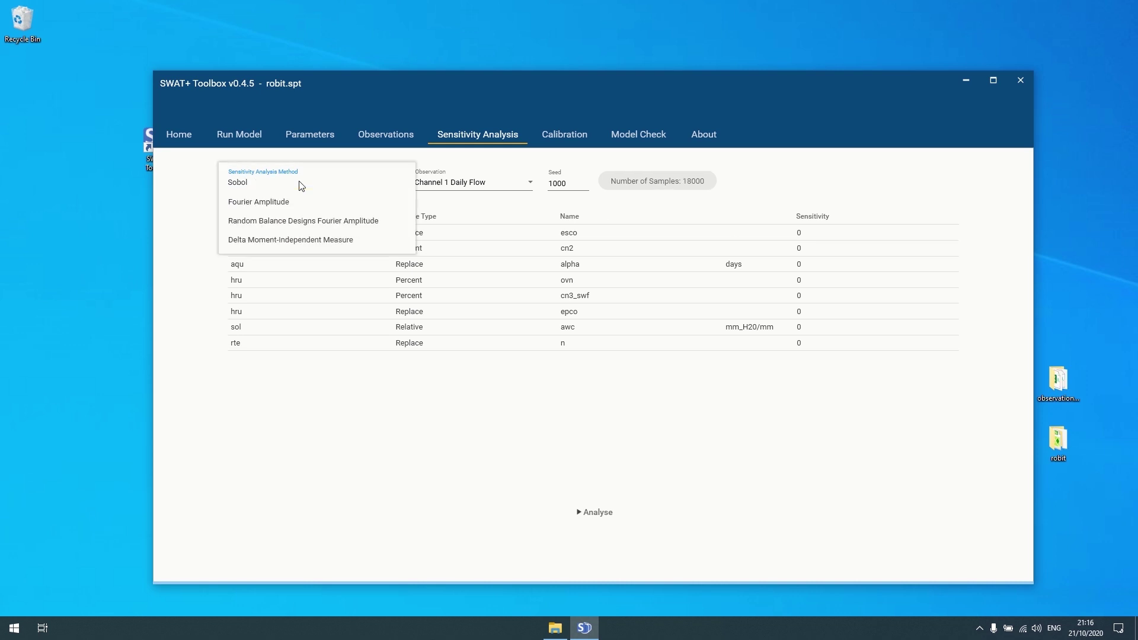
{"action": "left_click", "coordinate": [279, 222]}
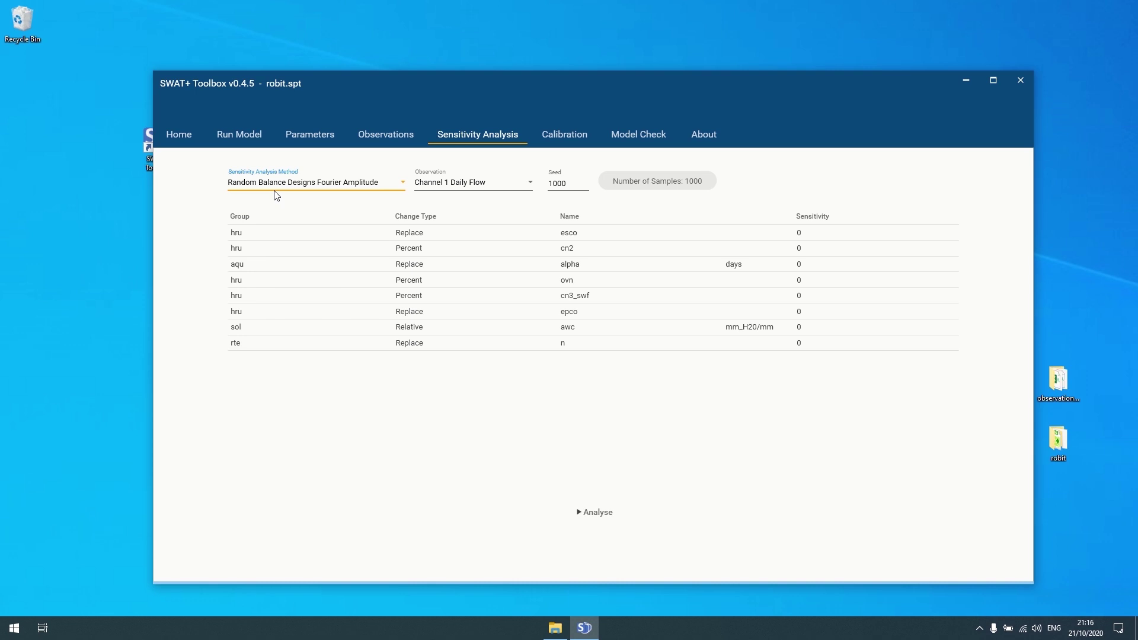
{"action": "left_click", "coordinate": [308, 185]}
{"action": "left_click", "coordinate": [300, 242]}
{"action": "key", "text": "Down"}
{"action": "left_click", "coordinate": [300, 187]}
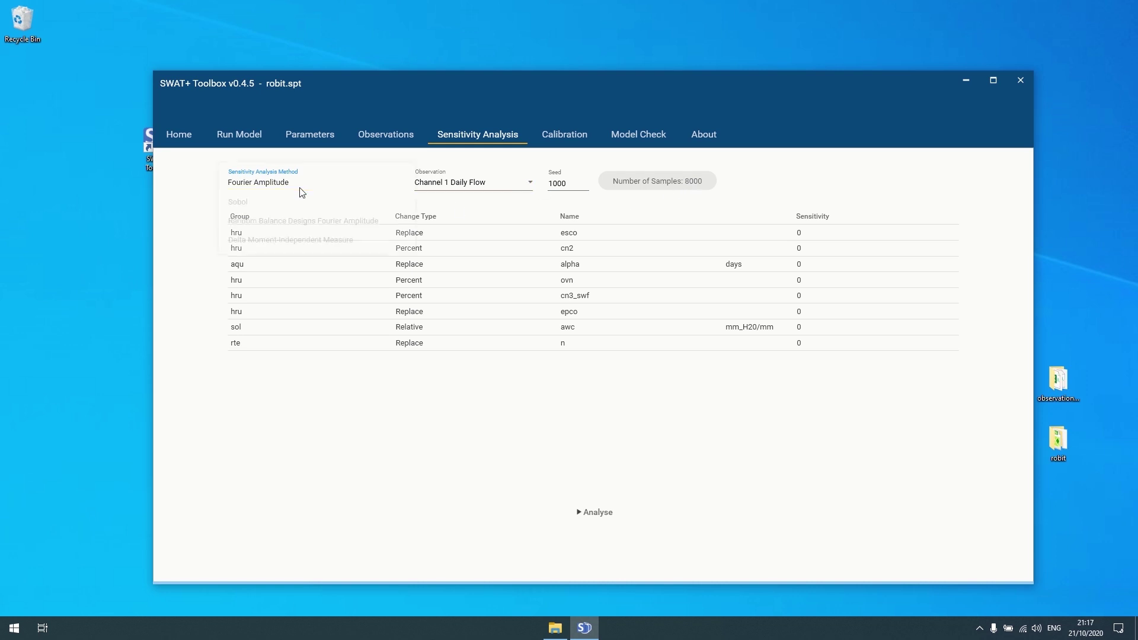
{"action": "left_click", "coordinate": [244, 204]}
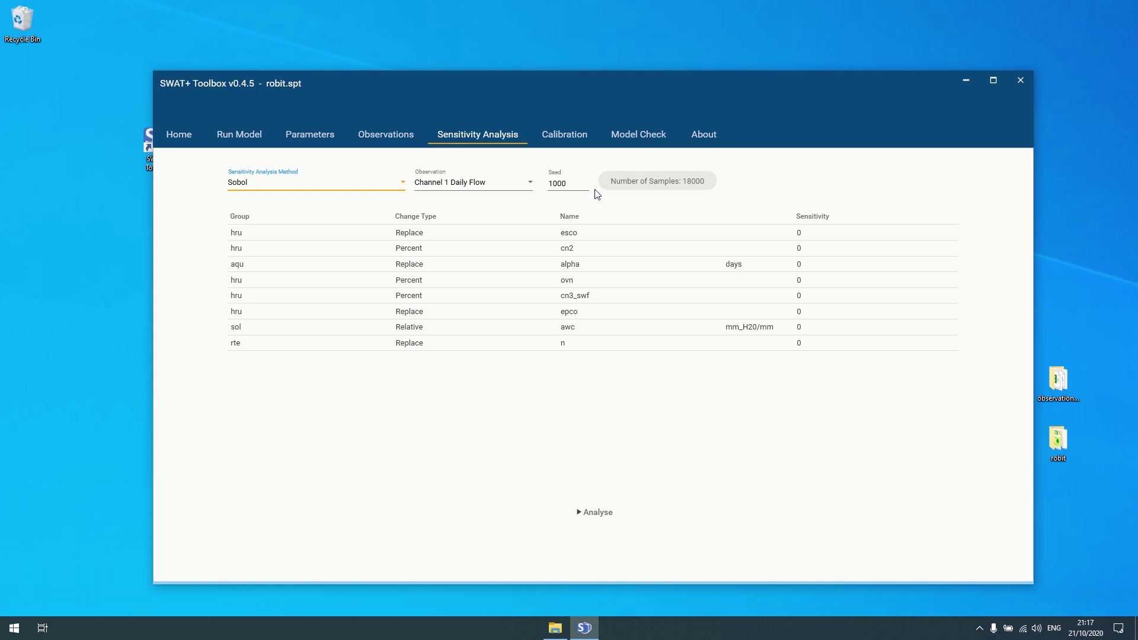
- Try seed values including 10 and 50 for the Sobol method, and set the seed to 5
{"action": "left_click", "coordinate": [576, 184]}
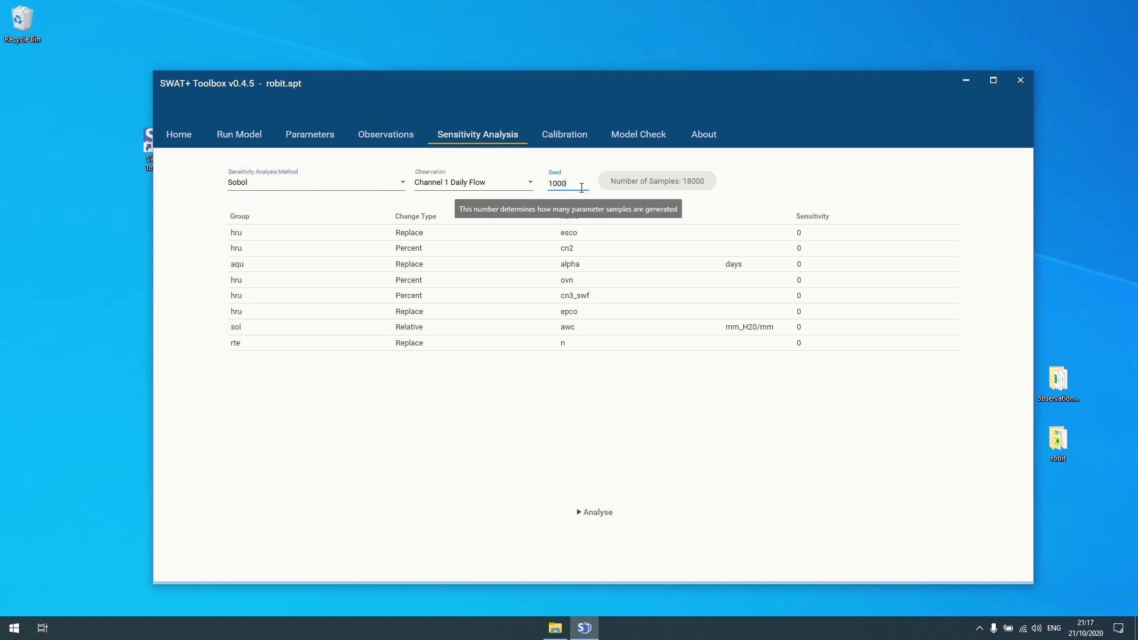
{"action": "double_click", "coordinate": [576, 184]}
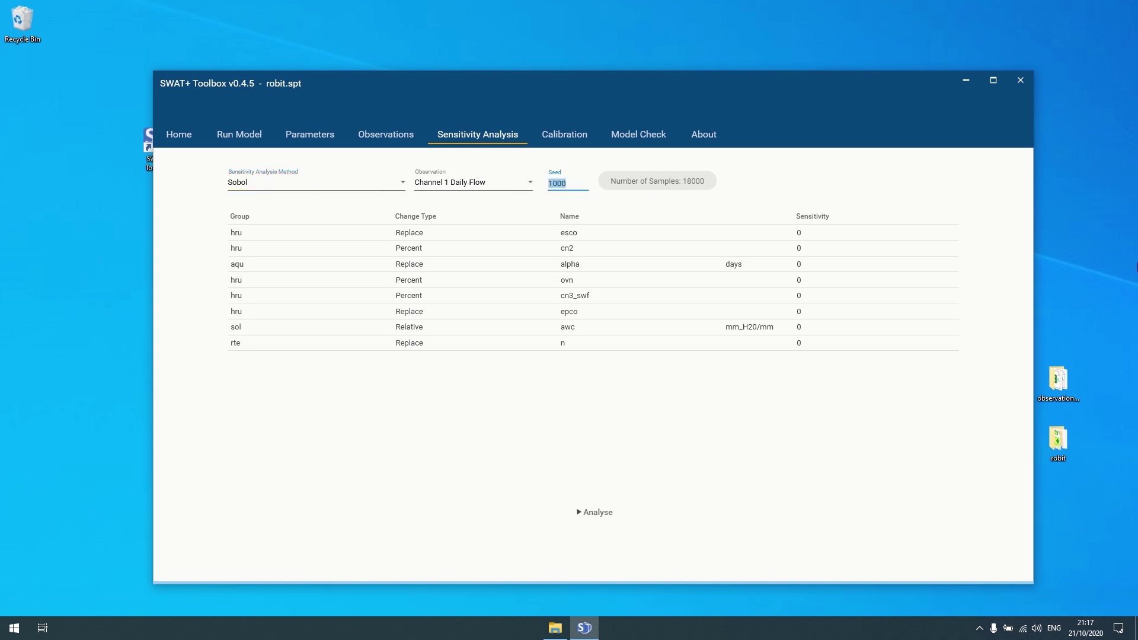
{"action": "type", "text": "20"}
{"action": "key", "text": "BackSpace"}
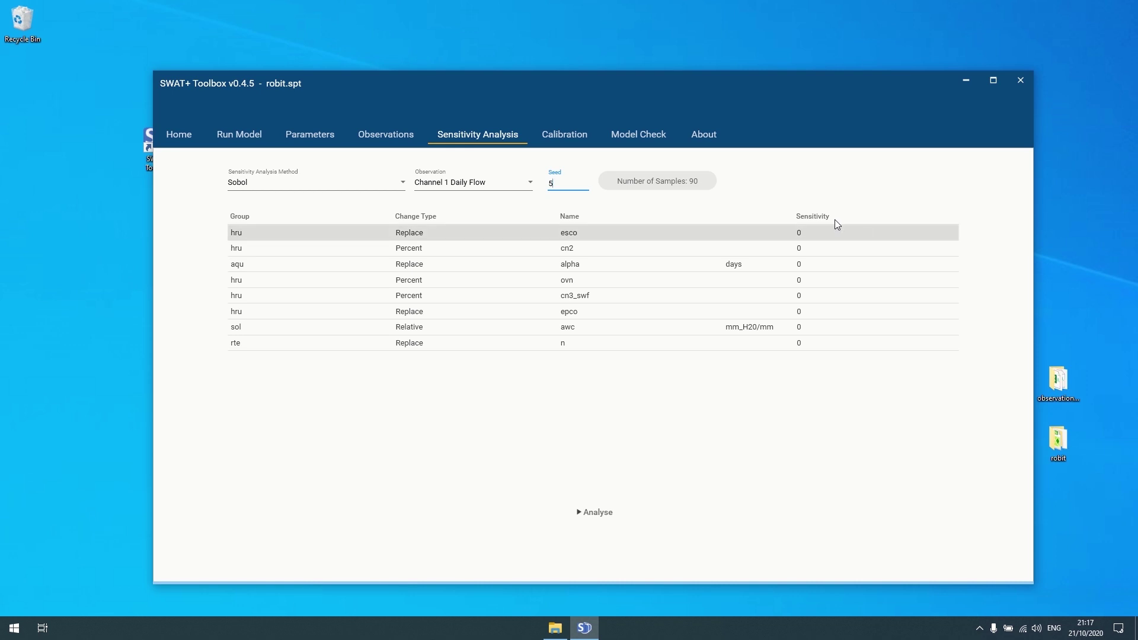
{"action": "double_click", "coordinate": [544, 184]}
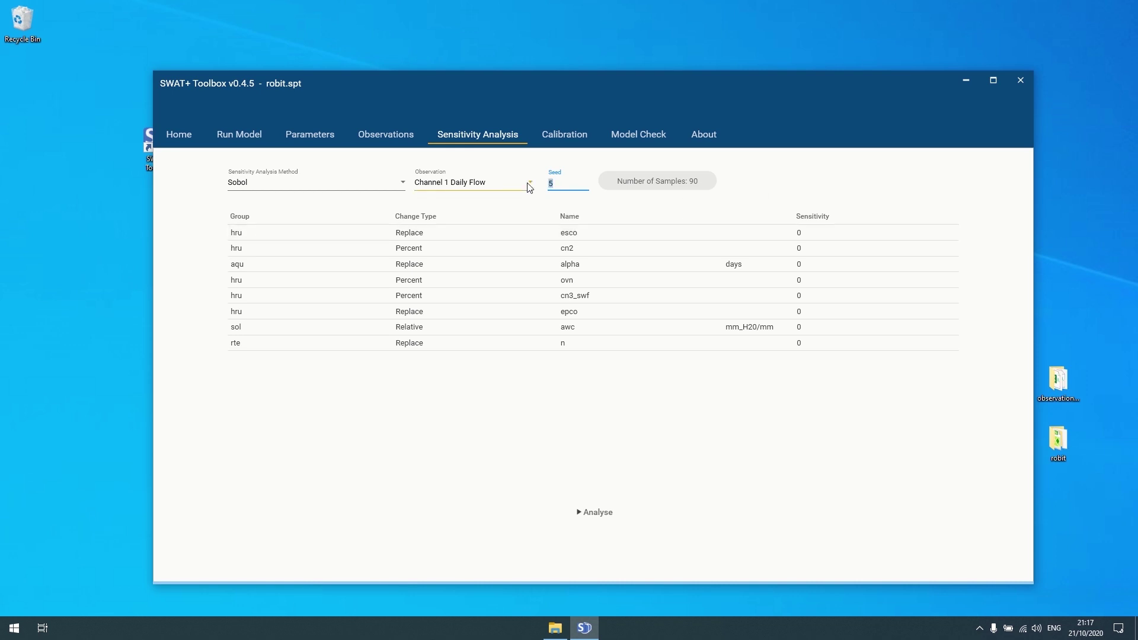
{"action": "type", "text": "10"}
{"action": "left_click_drag", "start_coordinate": [564, 189], "coordinate": [524, 180]}
{"action": "type", "text": "50"}
{"action": "left_click_drag", "start_coordinate": [580, 183], "coordinate": [460, 201]}
{"action": "type", "text": "5"}
- Switch the observation to All Basin 1 Monthly ET and Channel 5 Daily Nitrate Nitrogen, and return to Channel 1 Daily Flow
{"action": "left_click", "coordinate": [496, 187]}
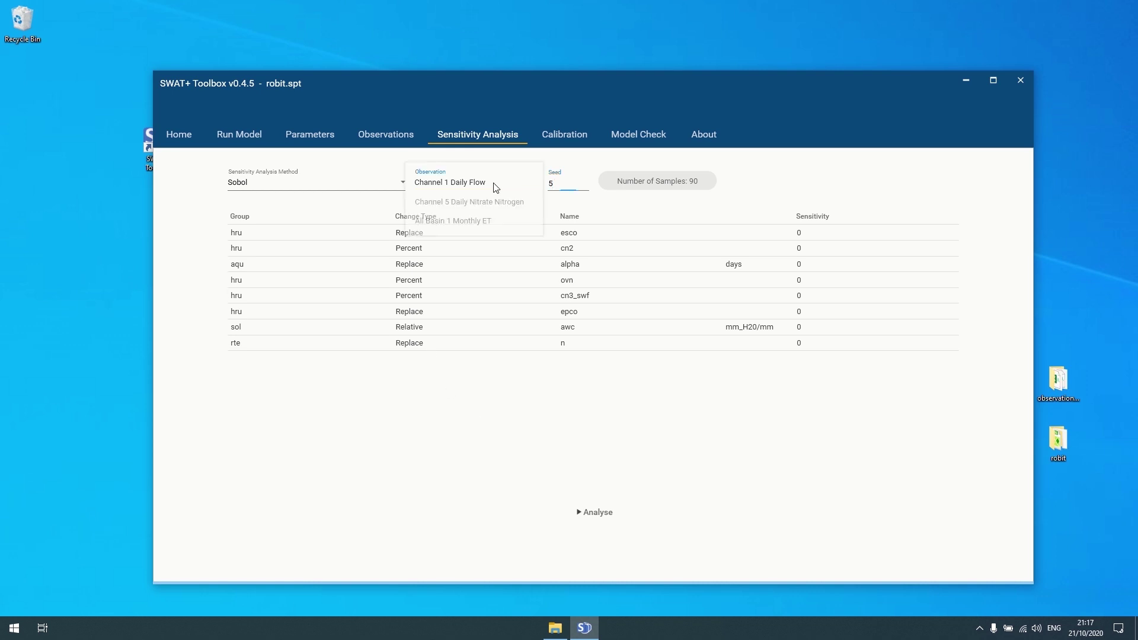
{"action": "left_click", "coordinate": [441, 223]}
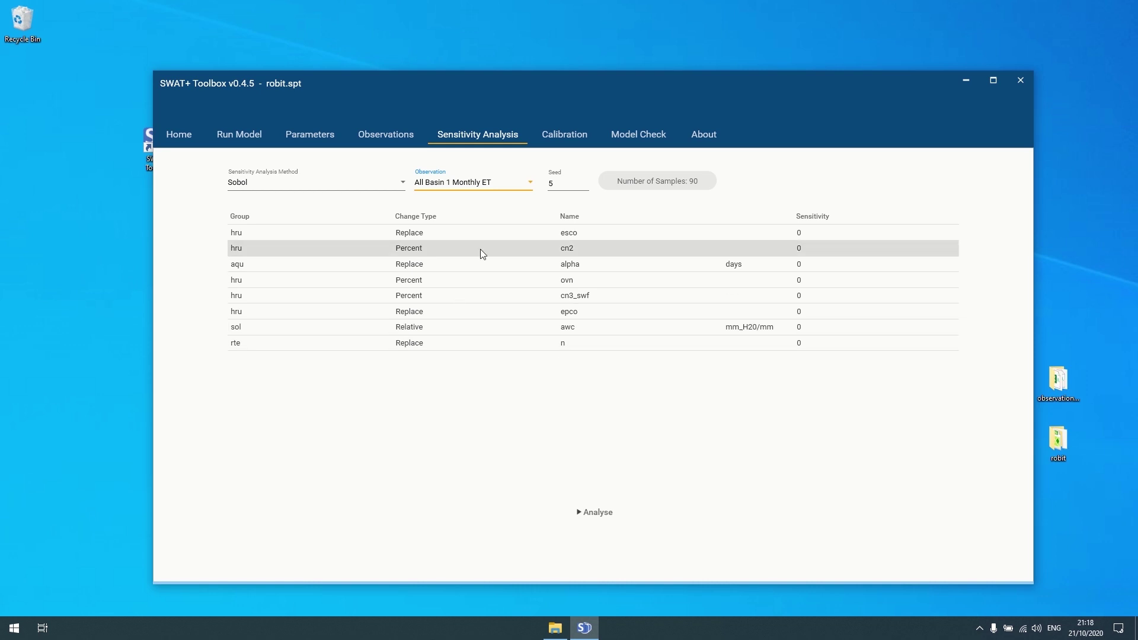
{"action": "left_click", "coordinate": [488, 189]}
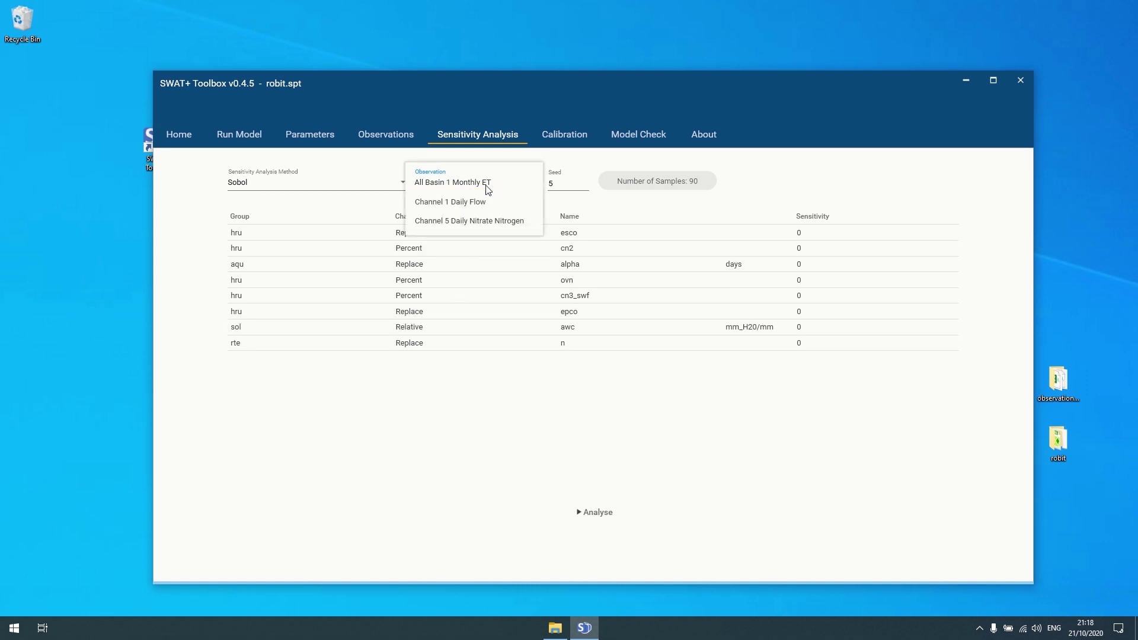
{"action": "left_click", "coordinate": [481, 218]}
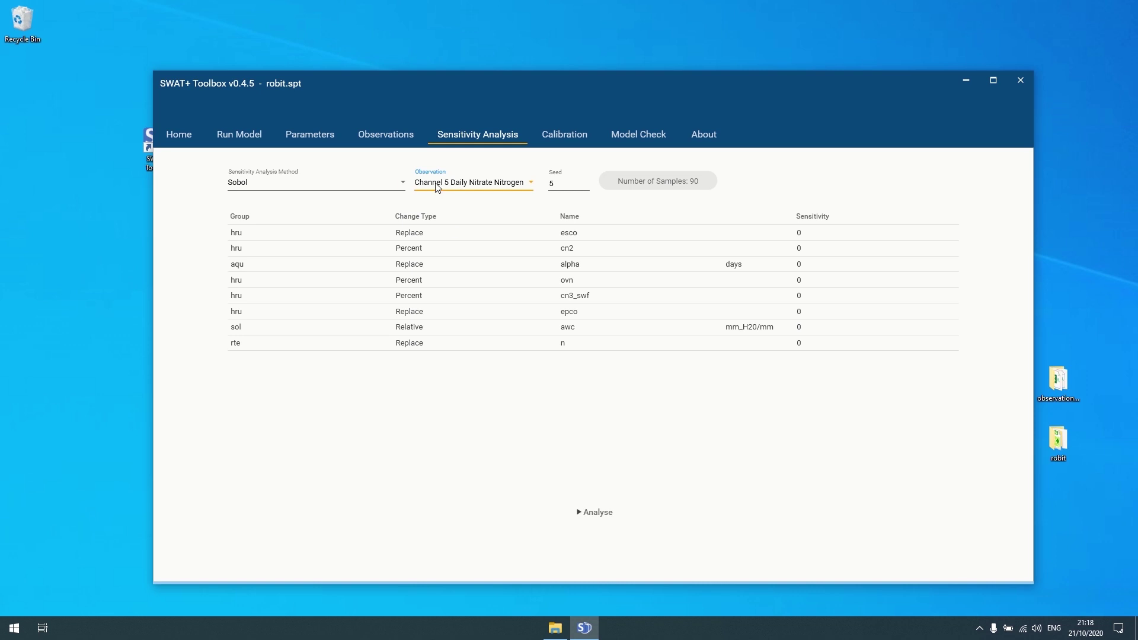
{"action": "left_click", "coordinate": [461, 184]}
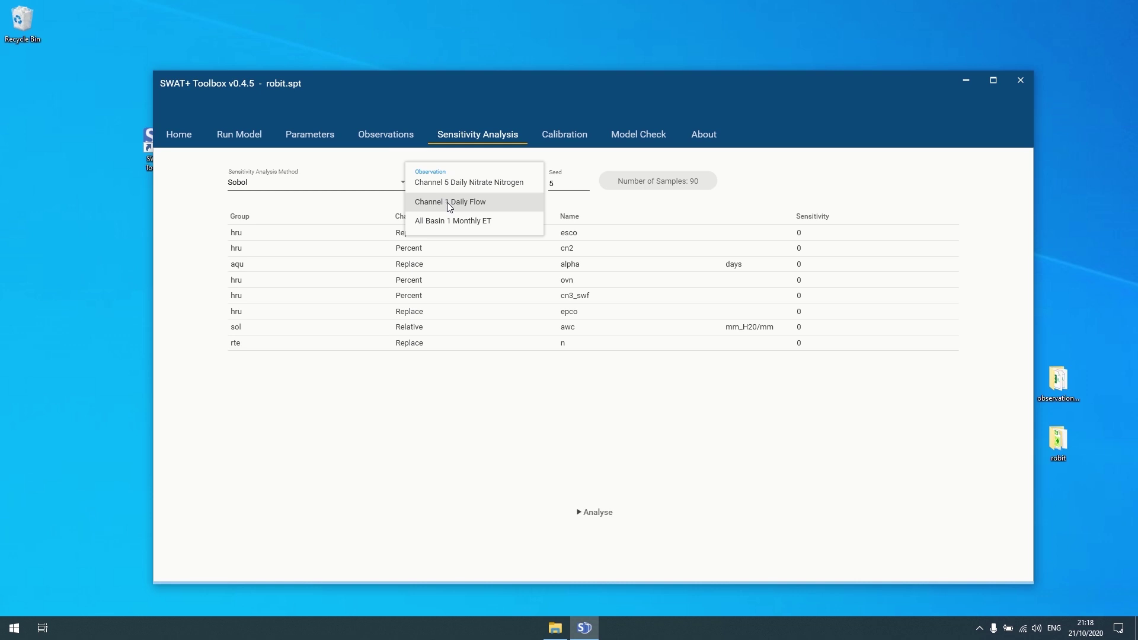
{"action": "left_click", "coordinate": [447, 201]}
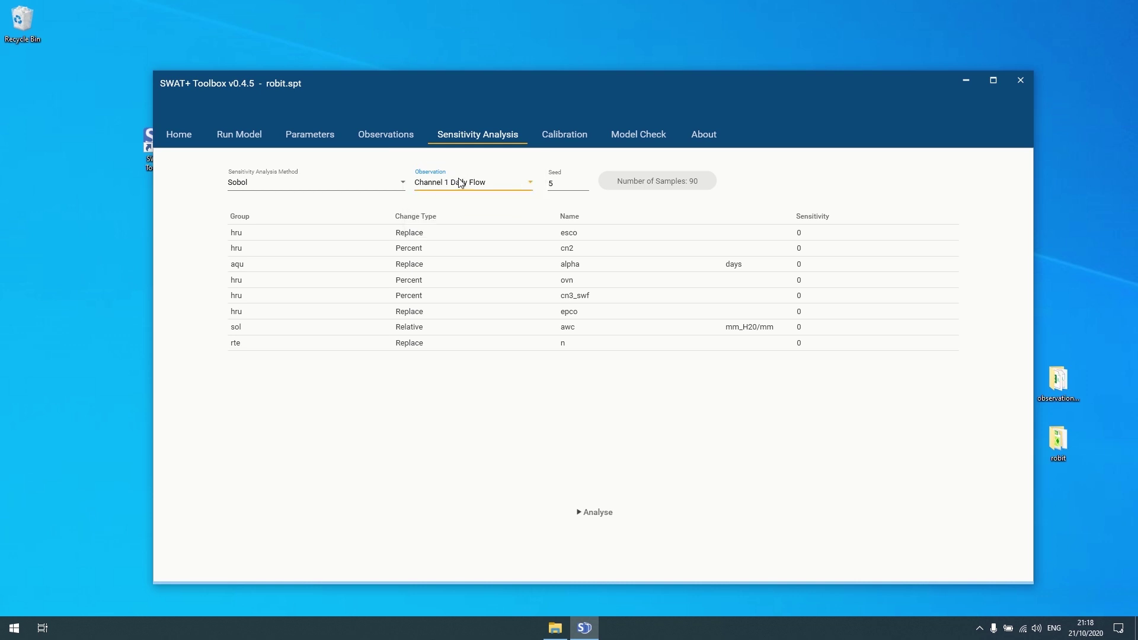
- Review the observations list and start the Sobol sensitivity analysis for Channel 1 Daily Flow
{"action": "left_click", "coordinate": [385, 135]}
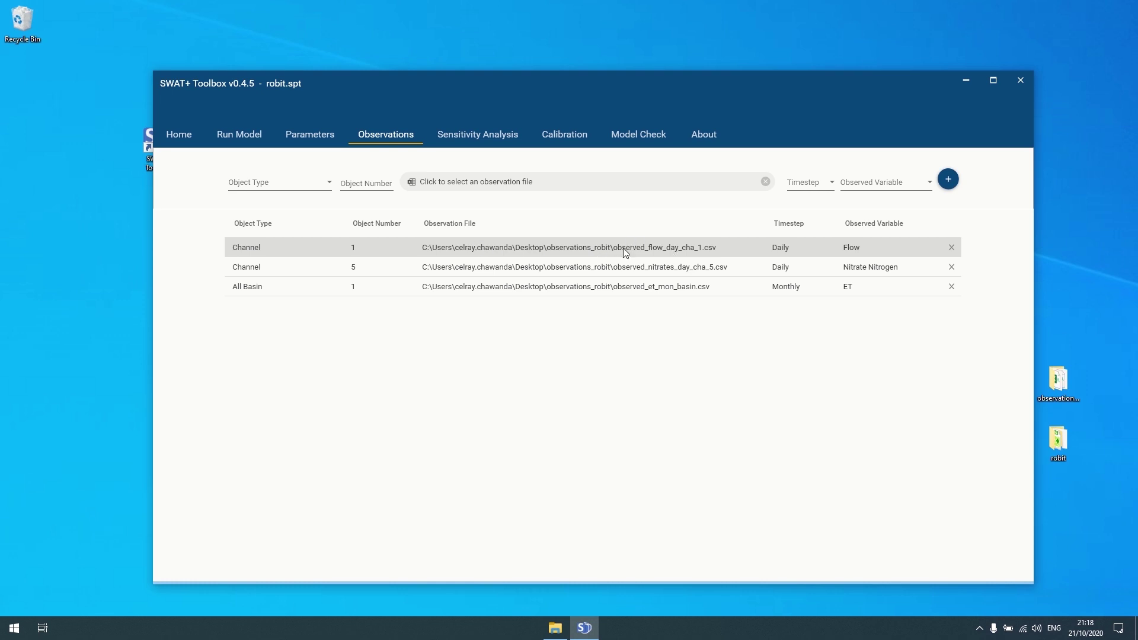
{"action": "left_click", "coordinate": [442, 134]}
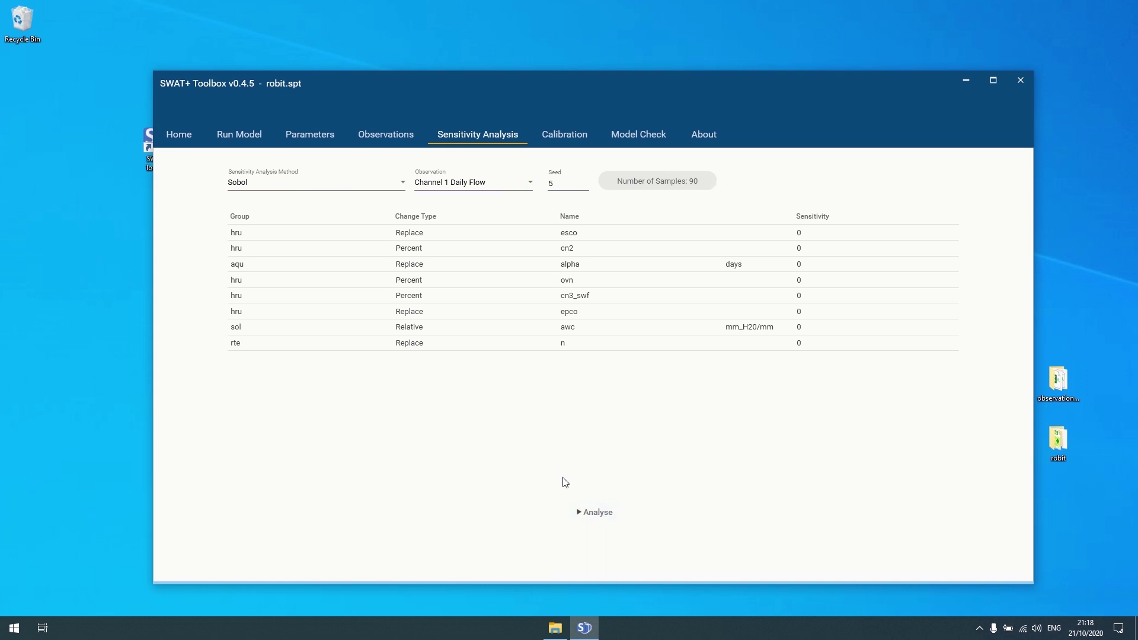
{"action": "left_click", "coordinate": [587, 514]}
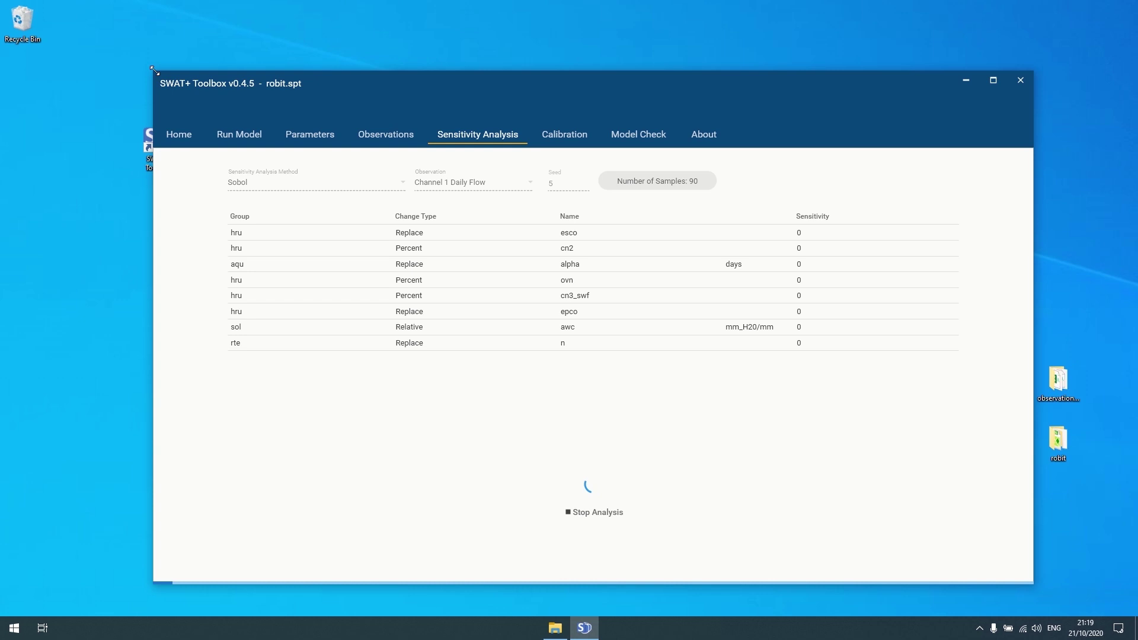
- Enlarge the application window, and view the calibration results and the parameter list while the analysis runs
{"action": "left_click_drag", "start_coordinate": [153, 70], "coordinate": [60, 32]}
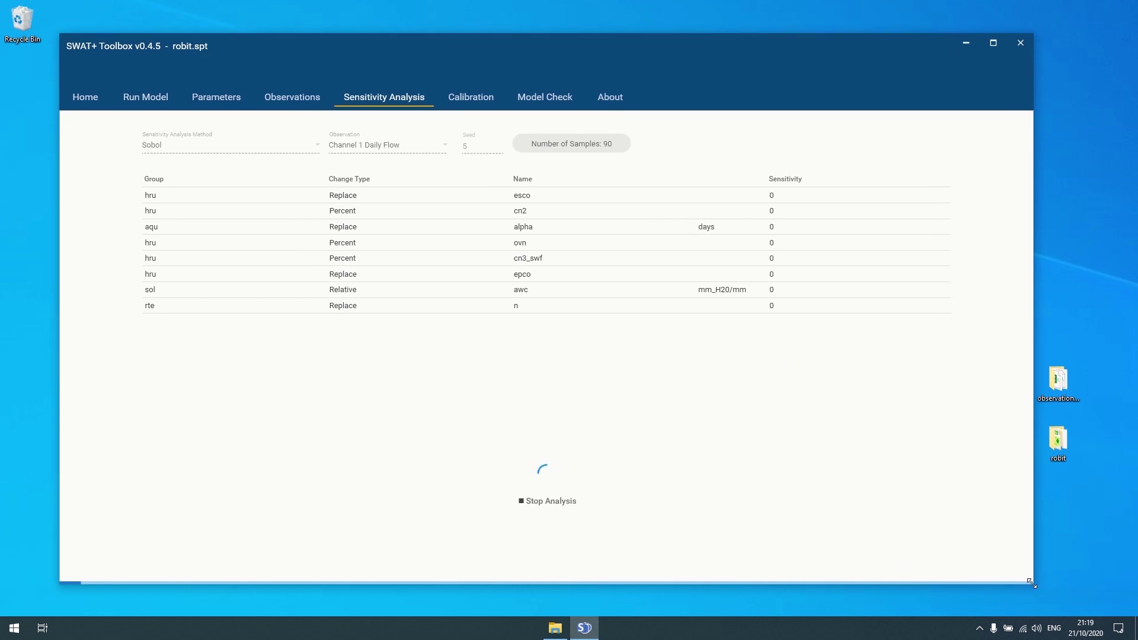
{"action": "left_click_drag", "start_coordinate": [1031, 584], "coordinate": [1045, 588]}
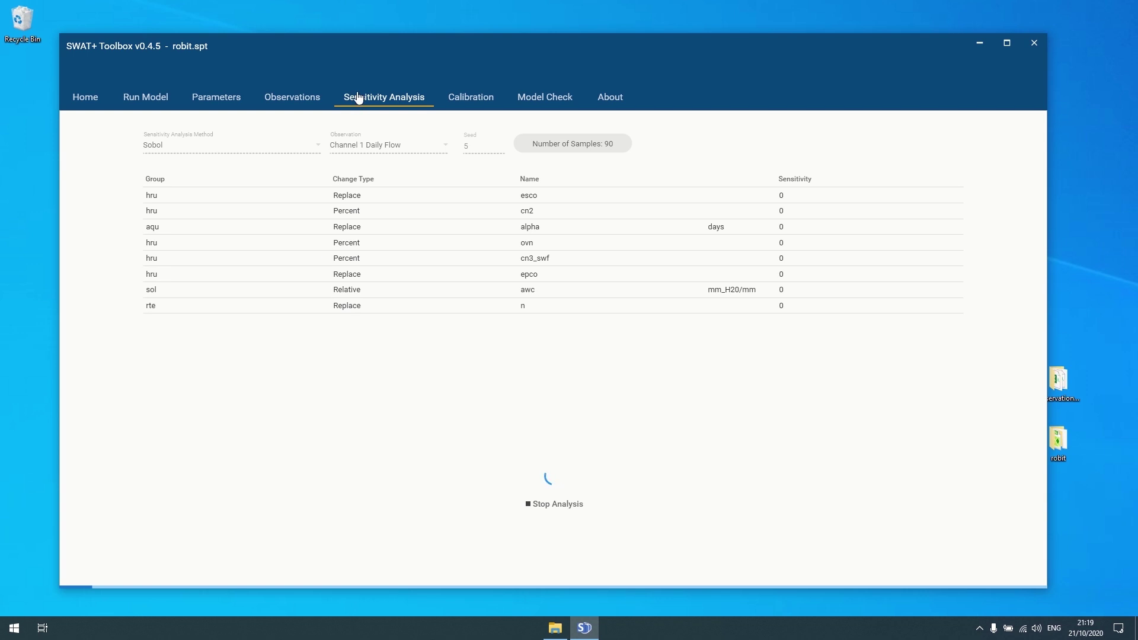
{"action": "left_click", "coordinate": [465, 101]}
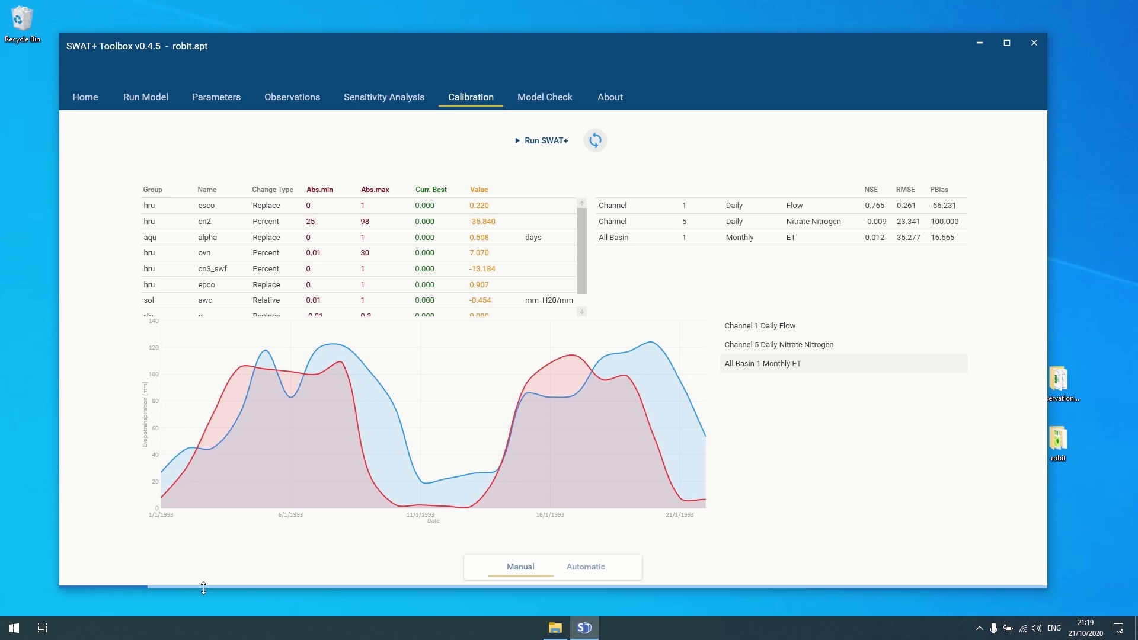
{"action": "left_click", "coordinate": [210, 98]}
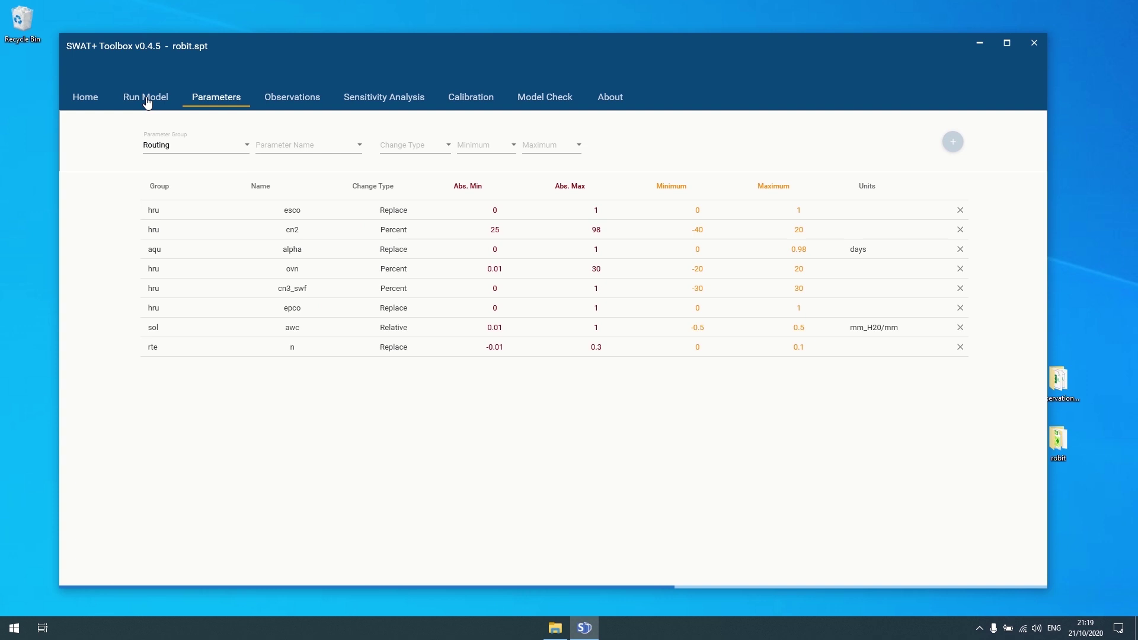
- Try to run SWAT+ while the sensitivity analysis is still in progress
{"action": "left_click", "coordinate": [148, 102]}
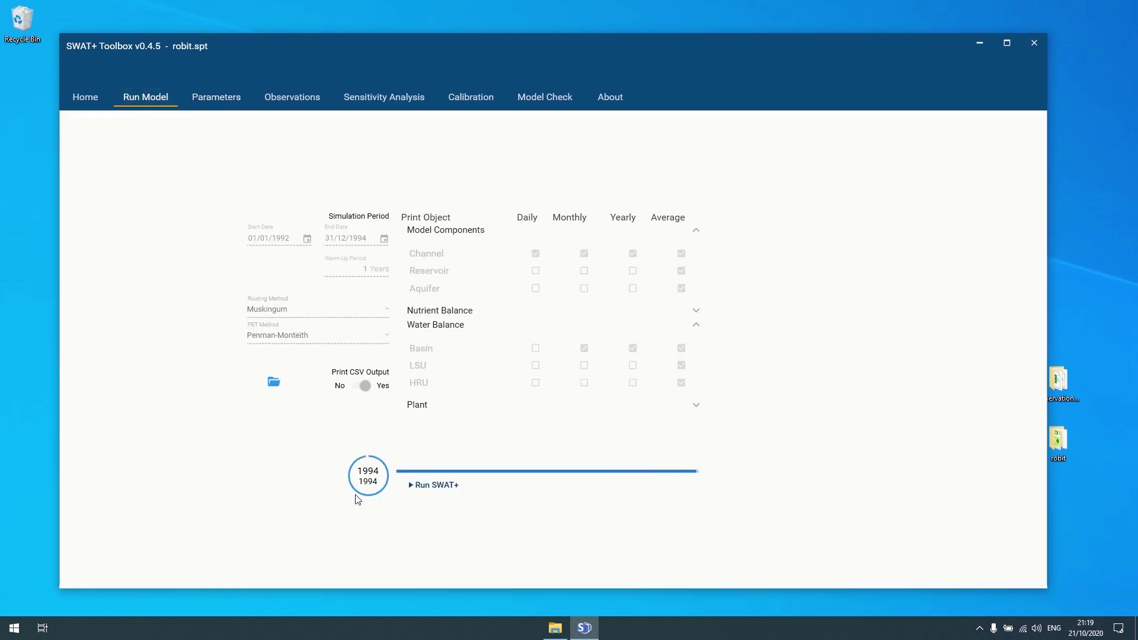
{"action": "left_click", "coordinate": [395, 487]}
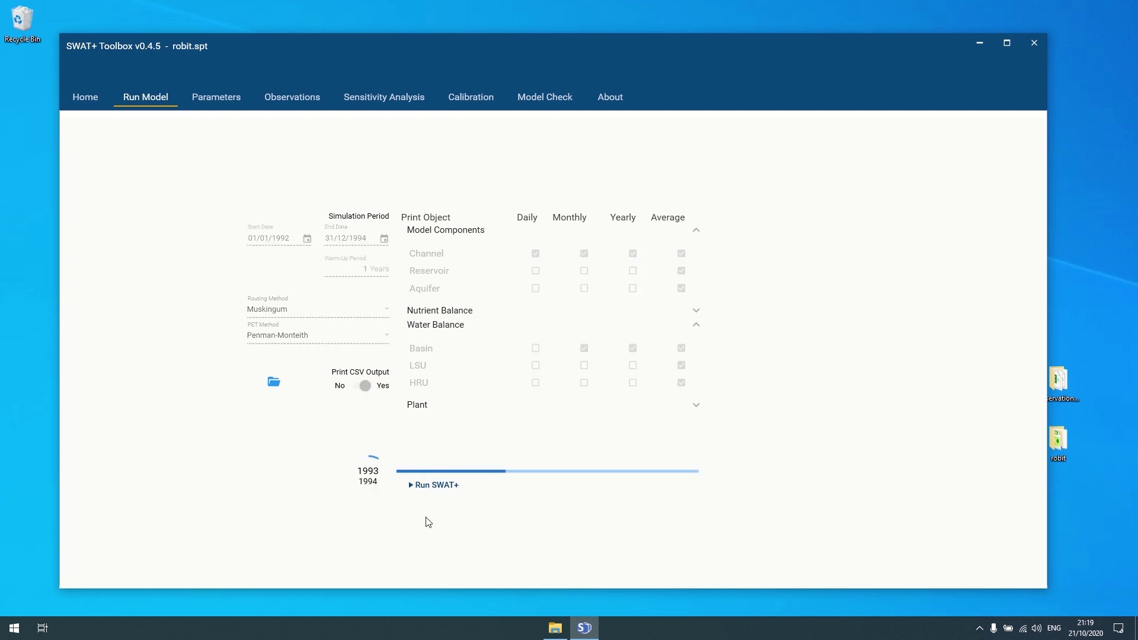
{"action": "left_click", "coordinate": [418, 487]}
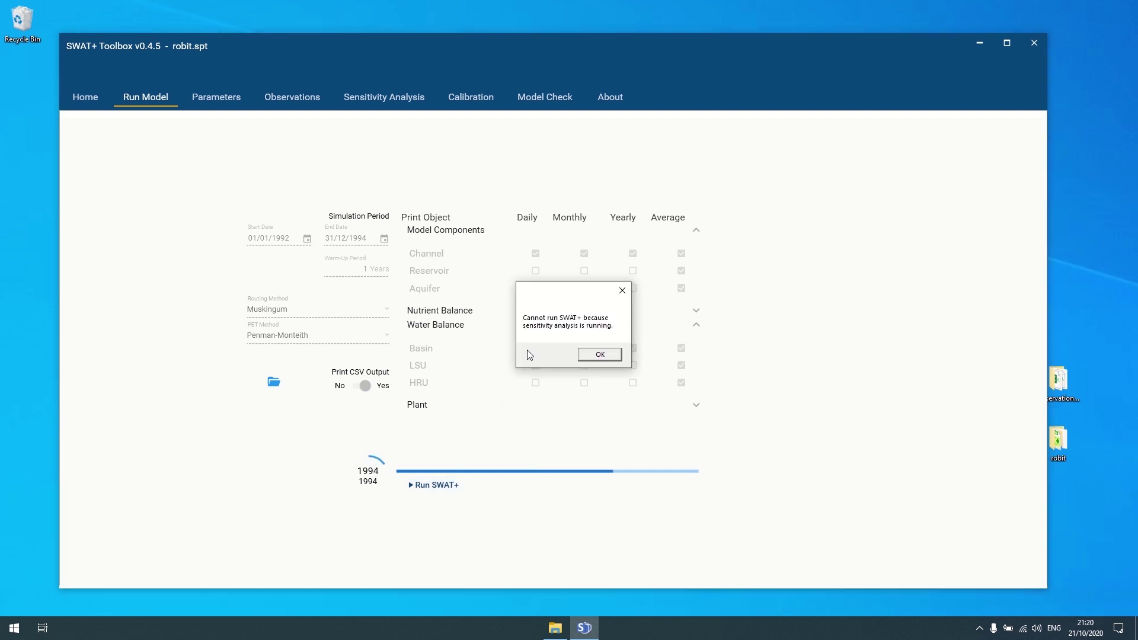
{"action": "left_click", "coordinate": [600, 355]}
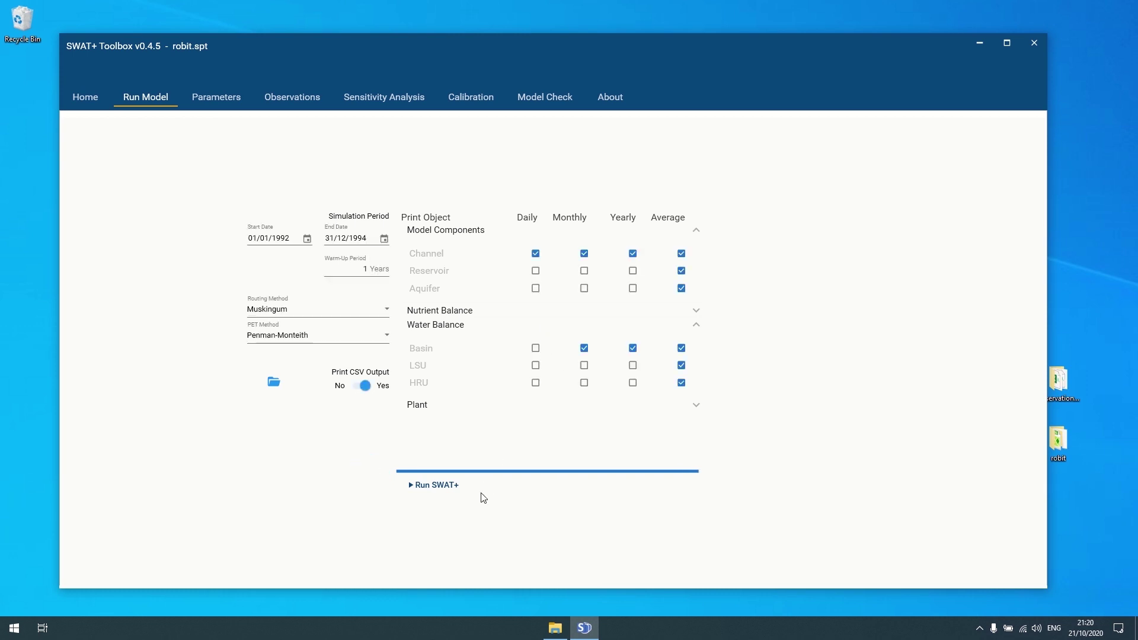
{"action": "left_click", "coordinate": [433, 485]}
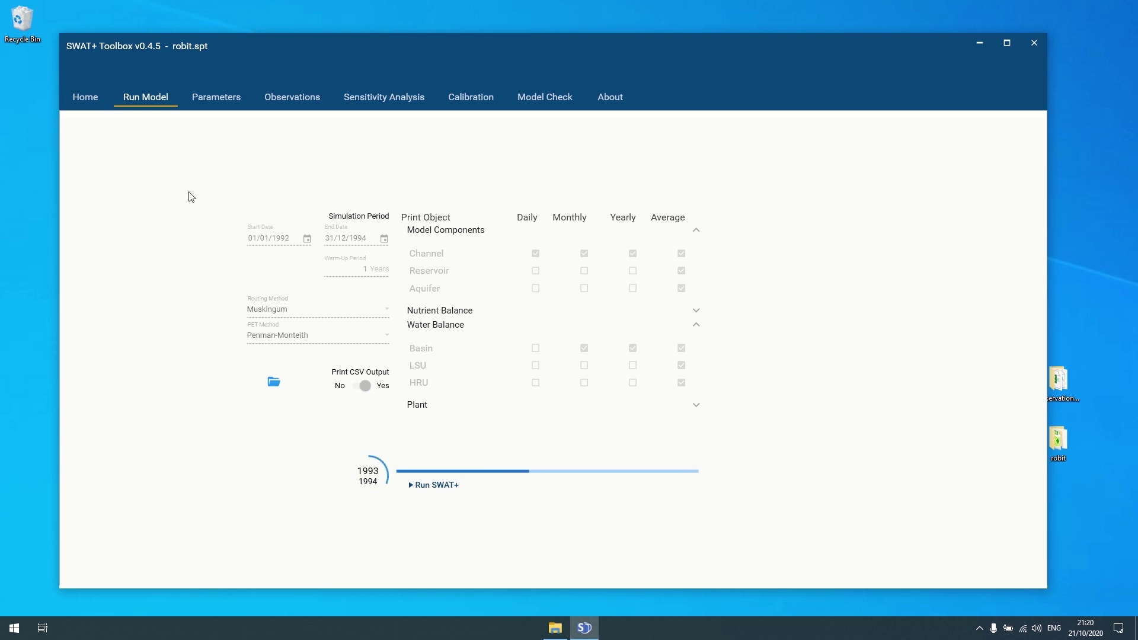
- Open the model's TxtInOut folder, examine its output files in a maximized window, and close it
{"action": "left_click", "coordinate": [273, 383]}
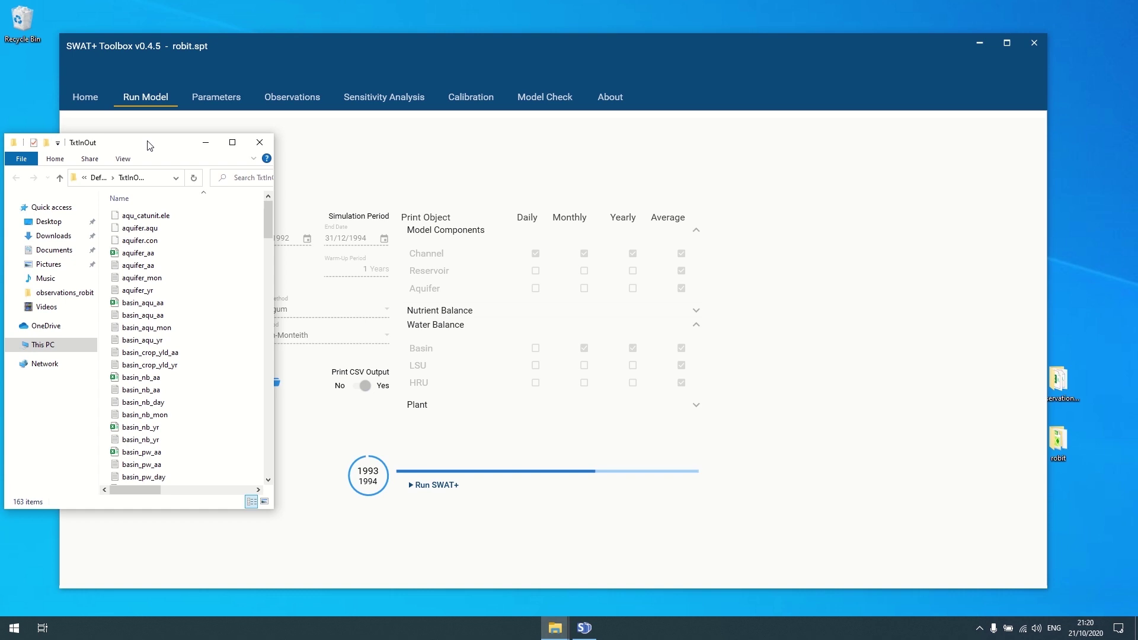
{"action": "left_click_drag", "start_coordinate": [147, 140], "coordinate": [752, 112]}
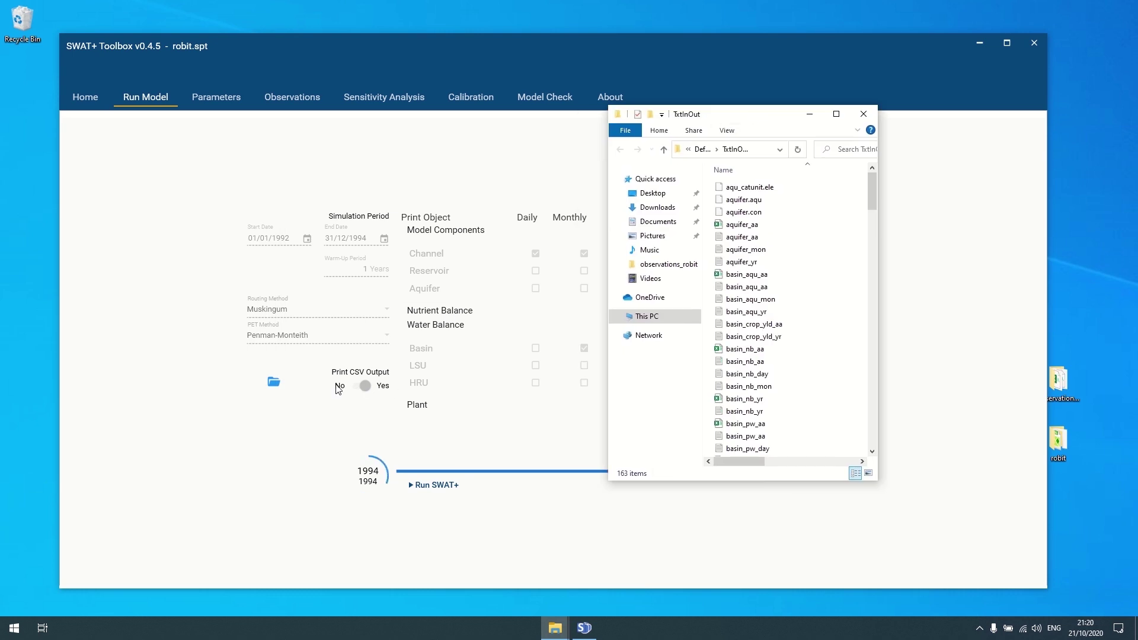
{"action": "left_click", "coordinate": [751, 226]}
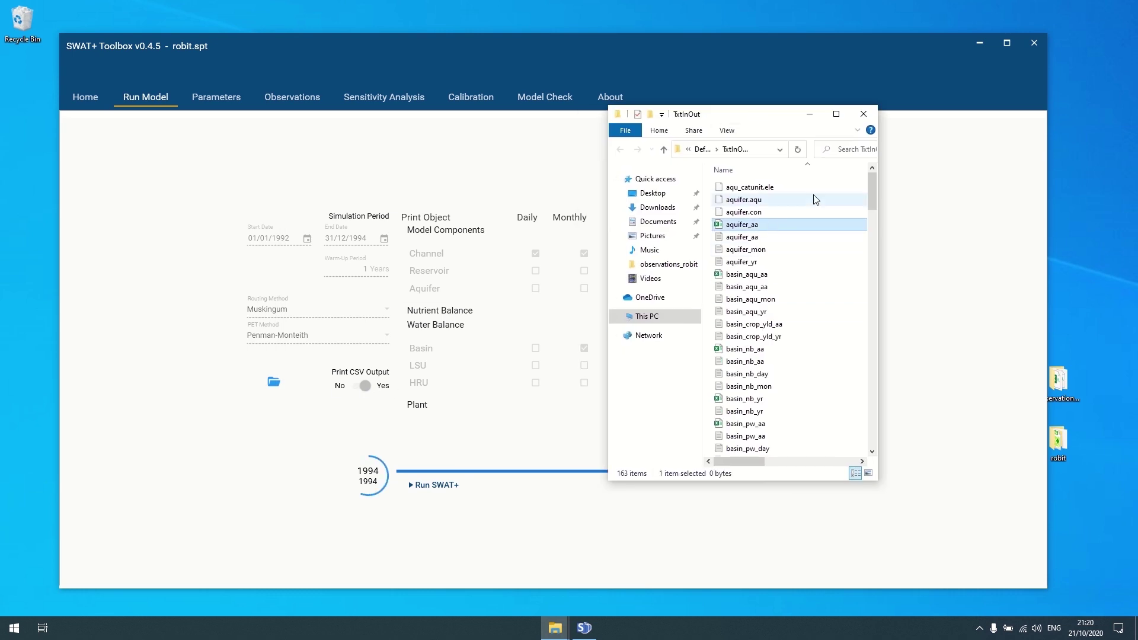
{"action": "left_click", "coordinate": [836, 114]}
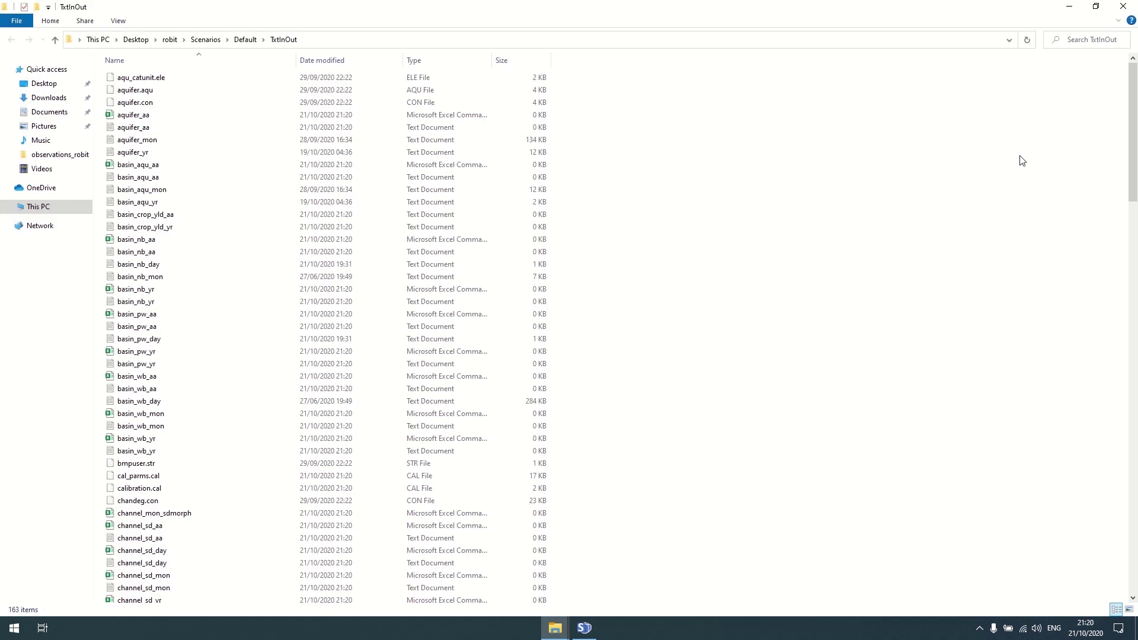
{"action": "left_click", "coordinate": [1123, 7]}
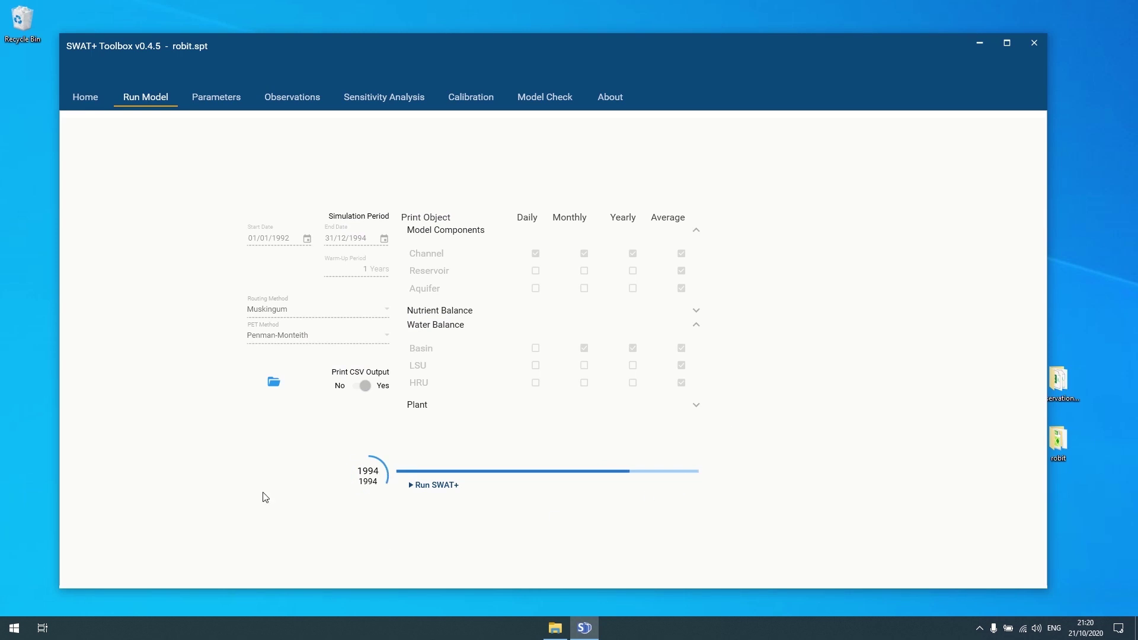
- Monitor the sensitivity analysis until it finishes, check the parameter list, and examine each parameter's sensitivity
{"action": "left_click", "coordinate": [382, 99]}
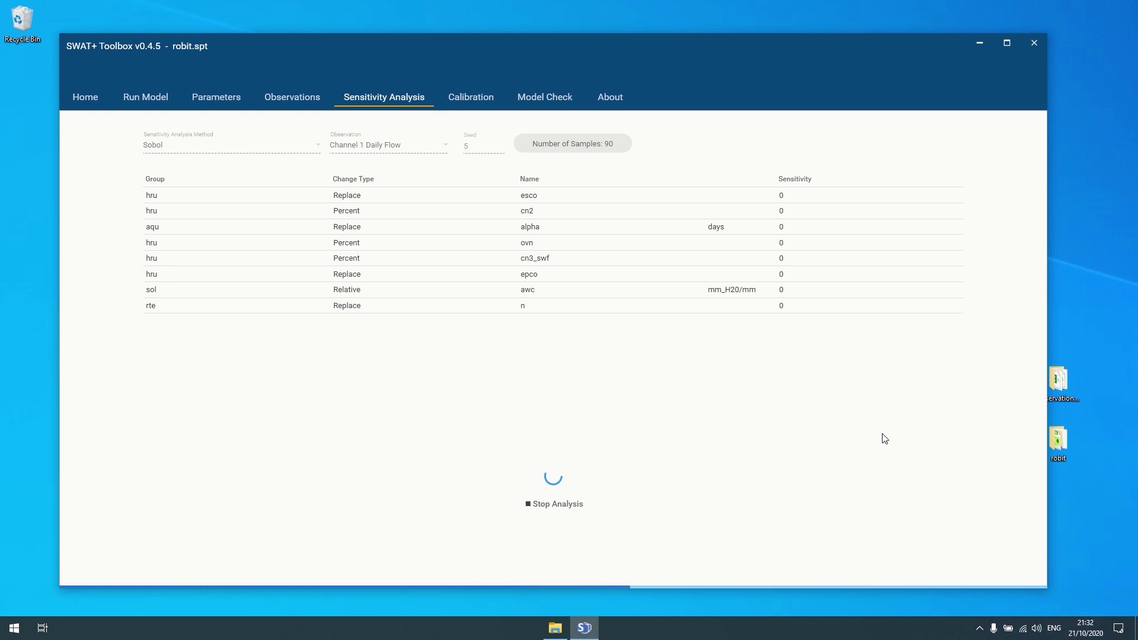
{"action": "left_click", "coordinate": [145, 97]}
{"action": "left_click", "coordinate": [384, 97]}
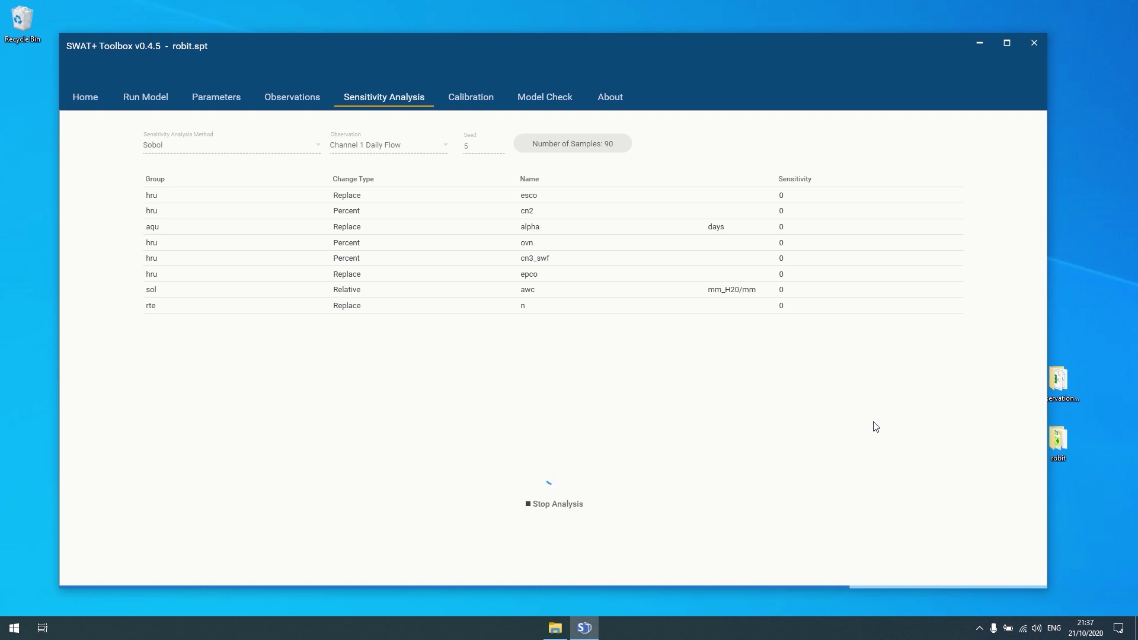
{"action": "left_click", "coordinate": [184, 102]}
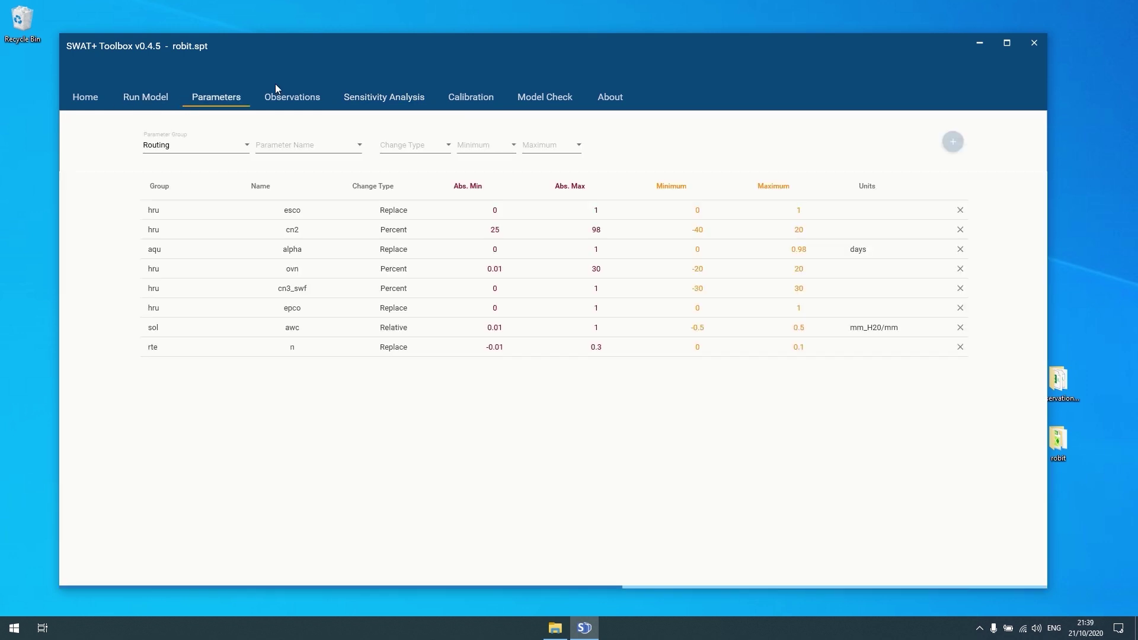
{"action": "left_click", "coordinate": [384, 97]}
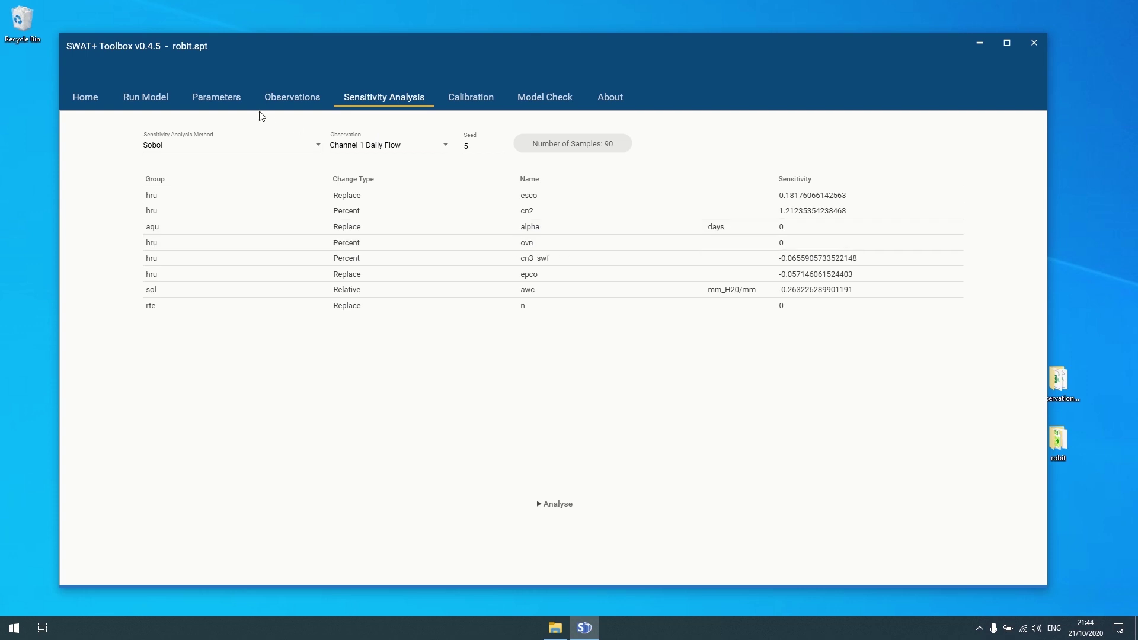
- Remove the zero-sensitivity parameters alpha, ovn and n from the parameter list, checking them against the sensitivity results
{"action": "left_click", "coordinate": [199, 109]}
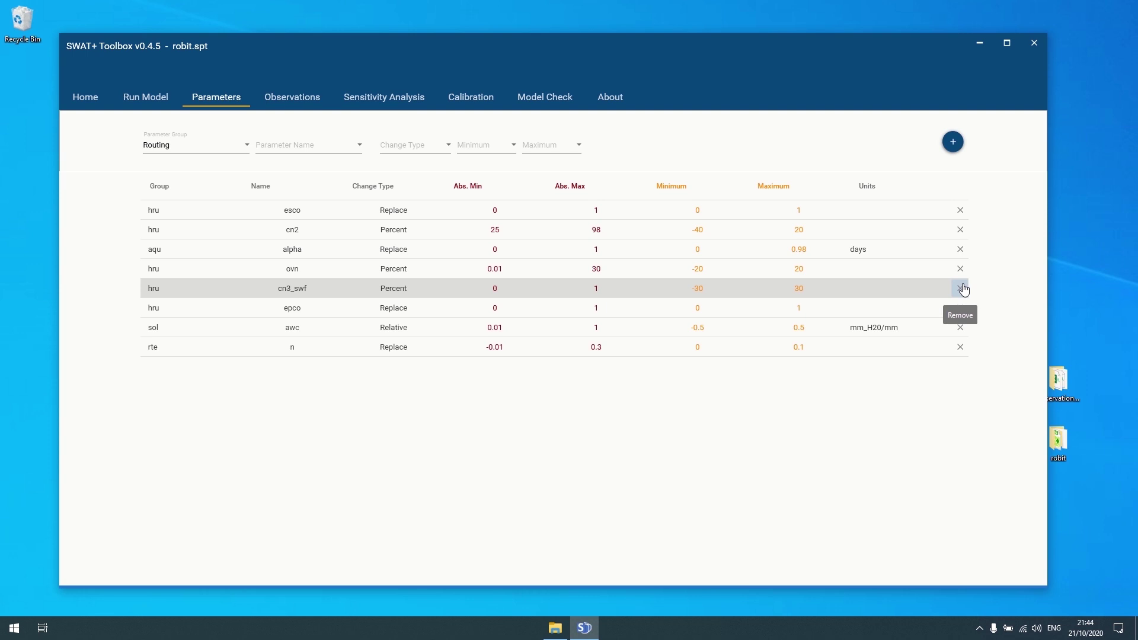
{"action": "left_click", "coordinate": [960, 251]}
{"action": "left_click", "coordinate": [960, 252]}
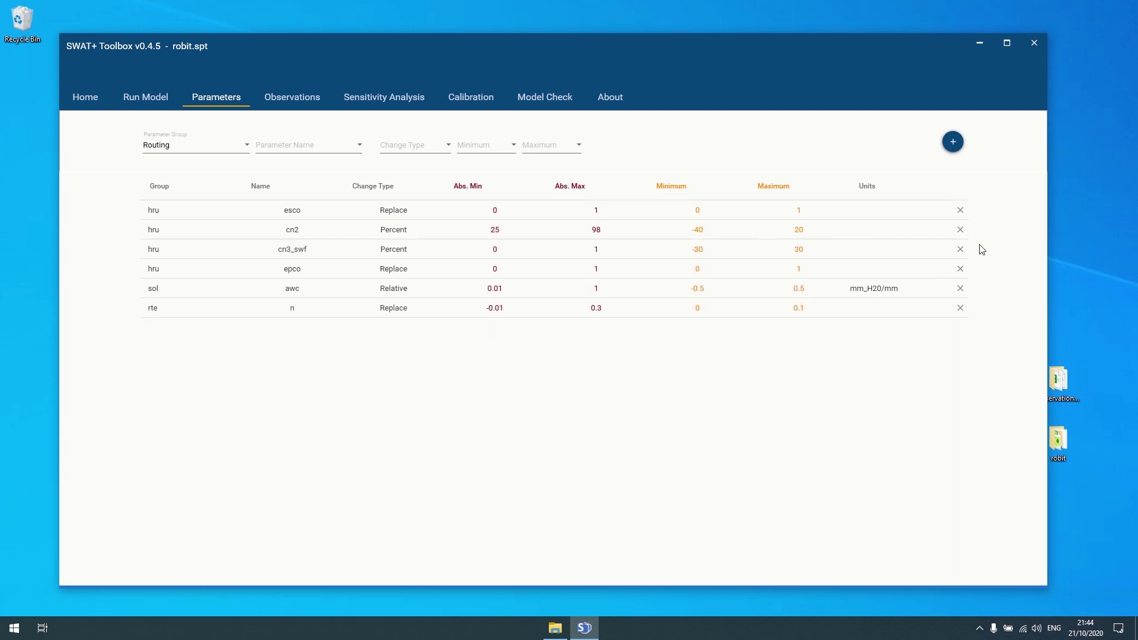
{"action": "left_click", "coordinate": [362, 98]}
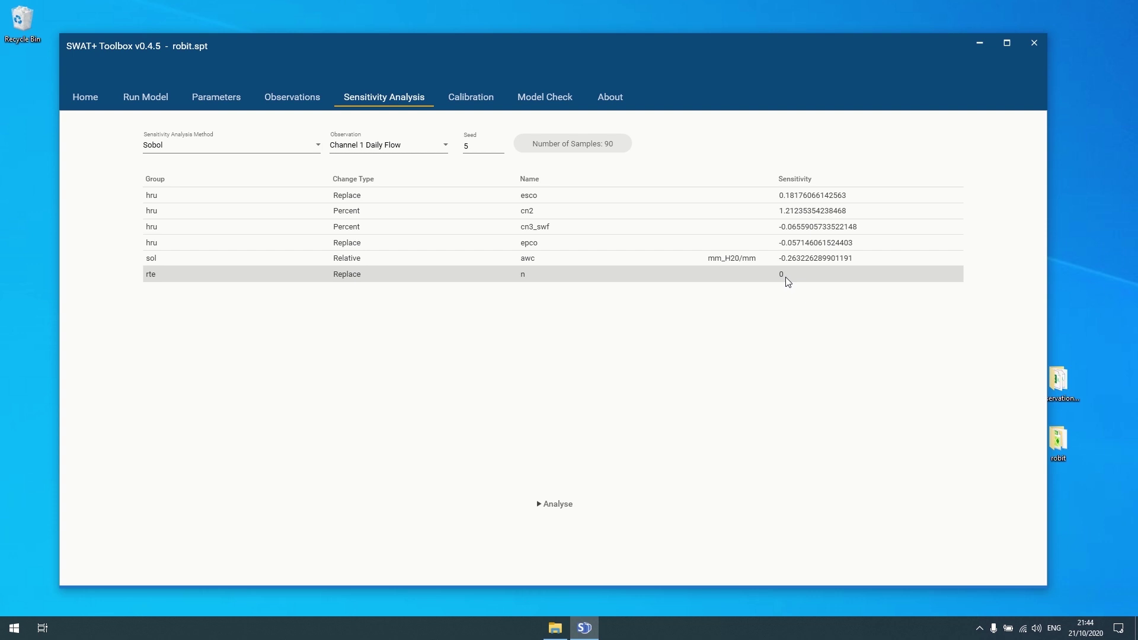
{"action": "left_click", "coordinate": [214, 99]}
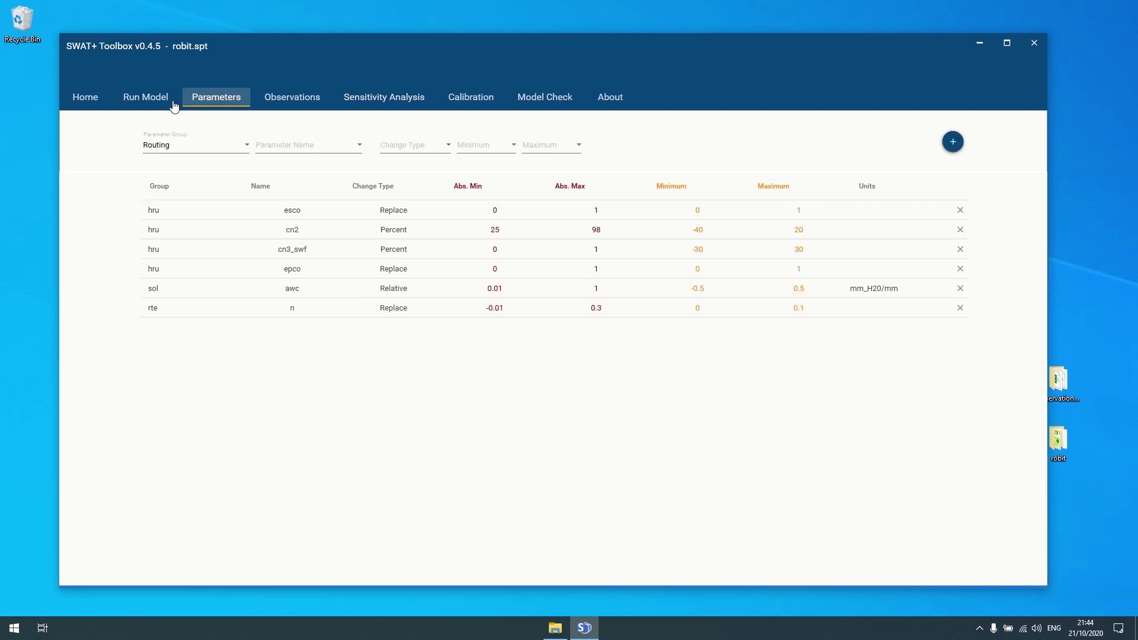
{"action": "left_click", "coordinate": [960, 308]}
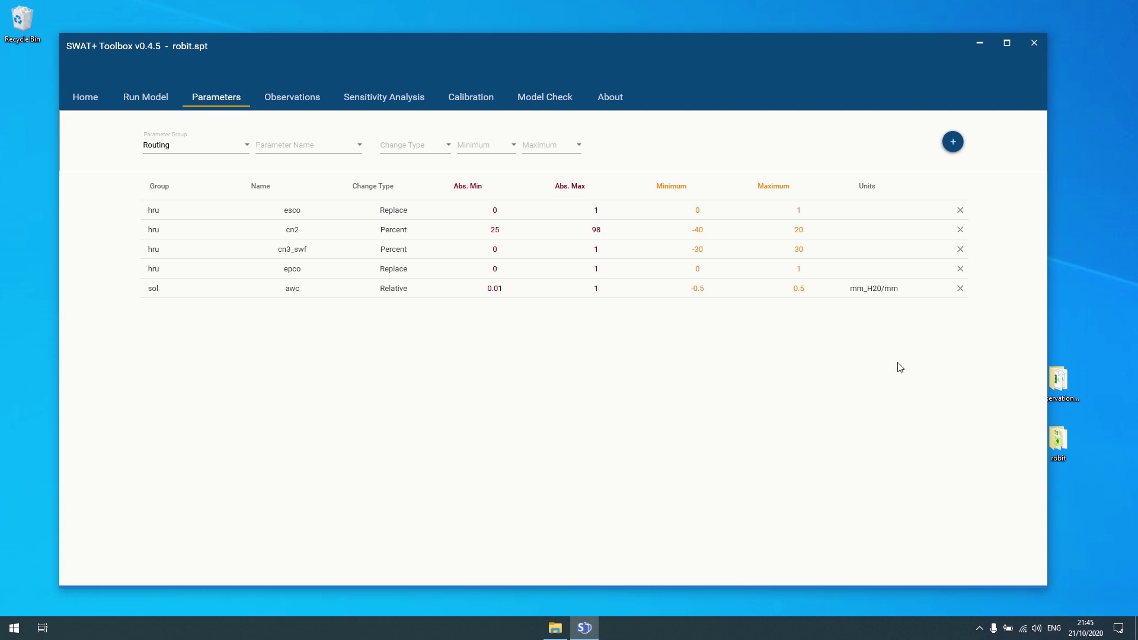
- Sort the remaining parameters in the sensitivity results by sensitivity in descending order
{"action": "left_click", "coordinate": [380, 100]}
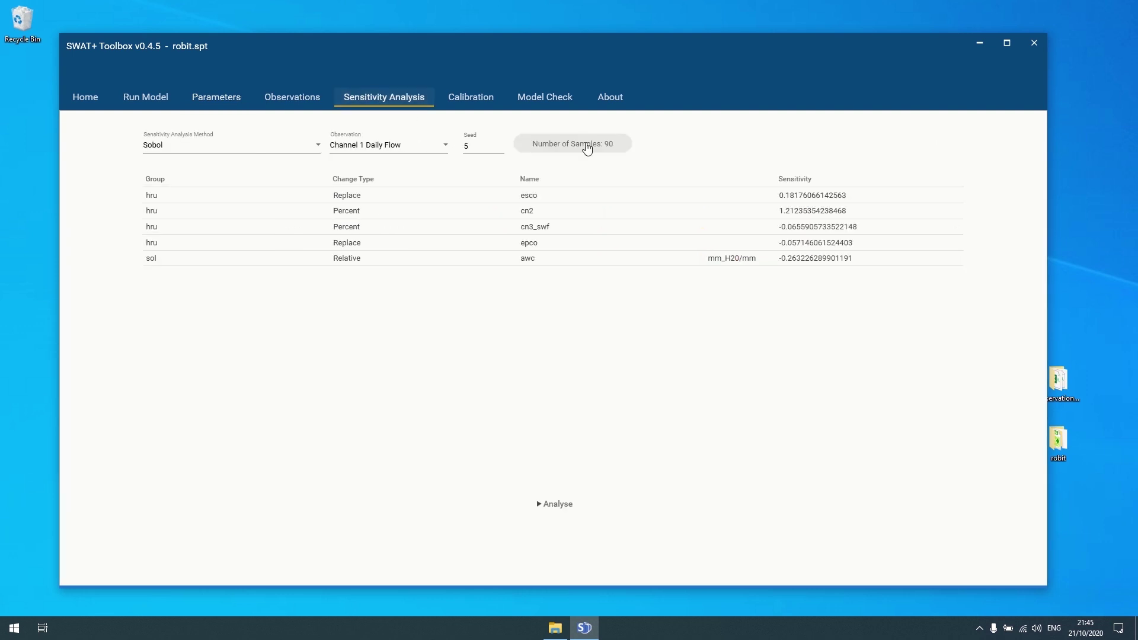
{"action": "left_click", "coordinate": [784, 181]}
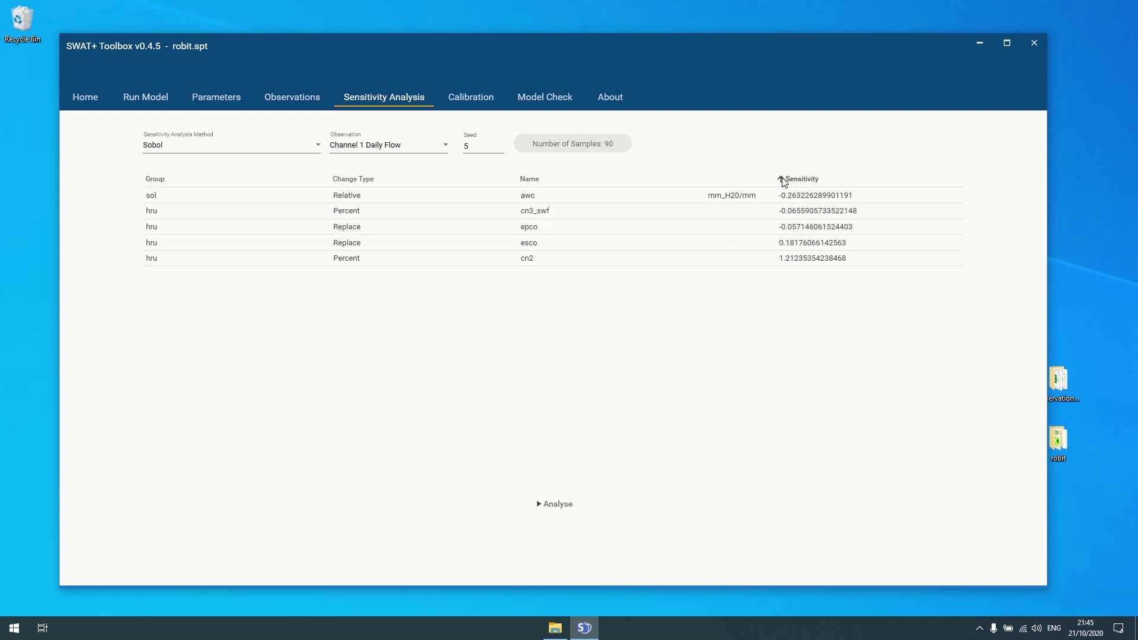
{"action": "left_click", "coordinate": [784, 181]}
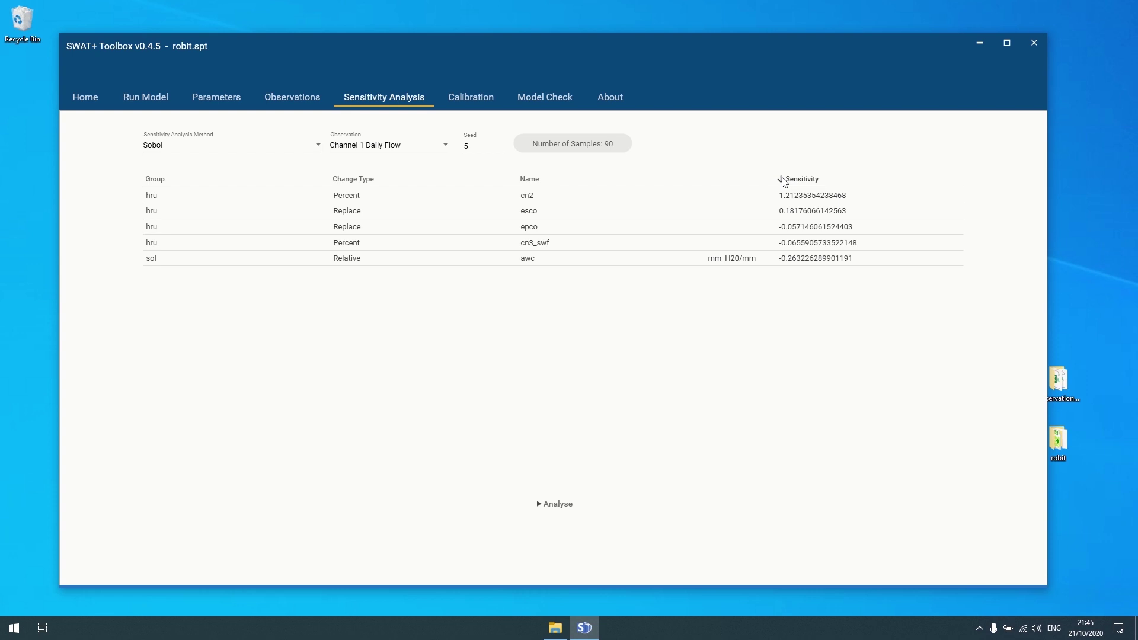